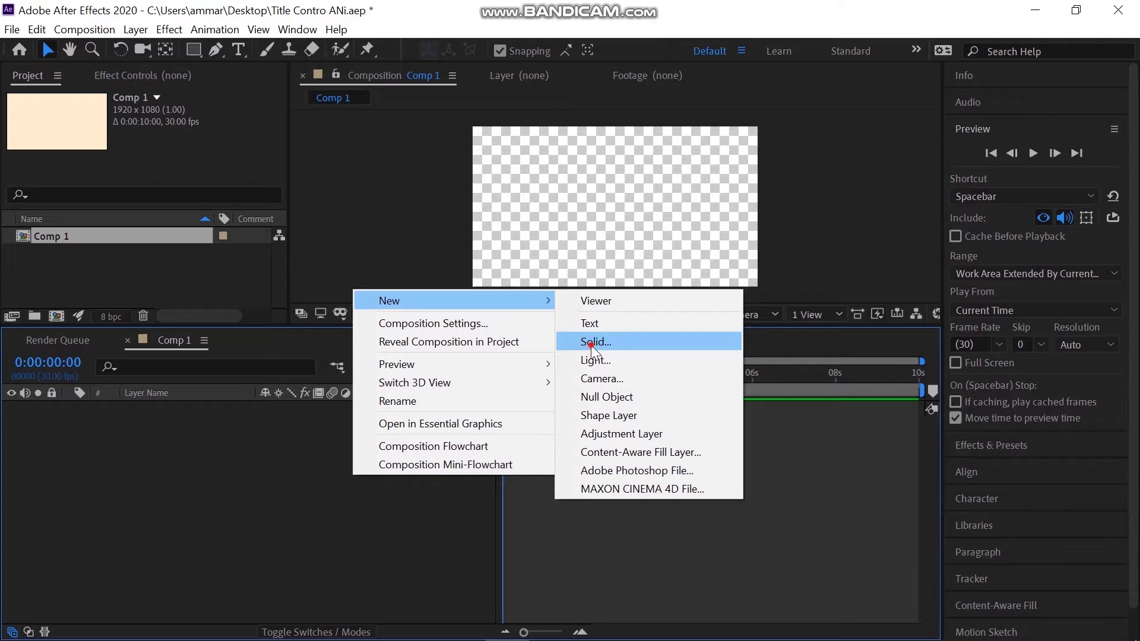
Step: Create a 1920 x 1080 px solid layer named Orange Solid 1 in Comp 1
left_click(590, 345)
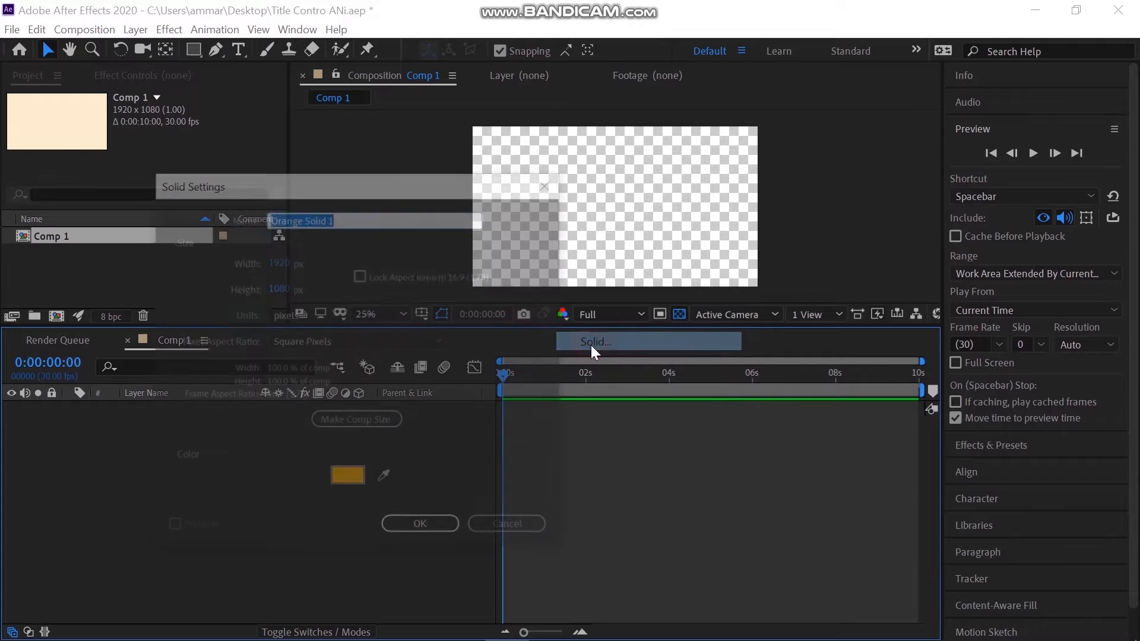
left_click(441, 529)
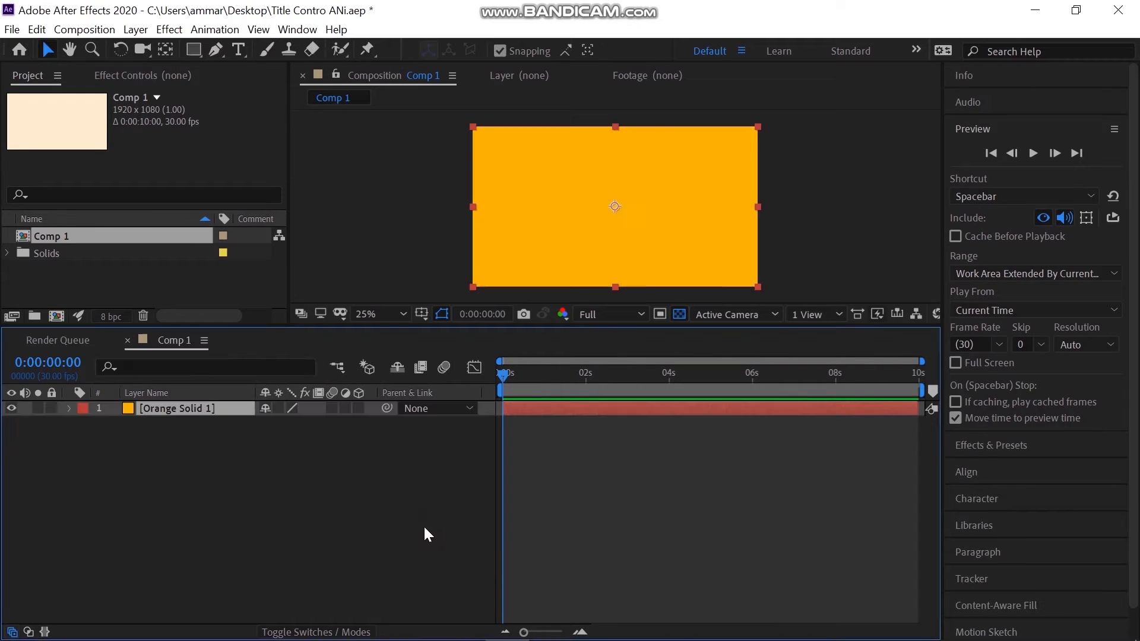
left_click(312, 479)
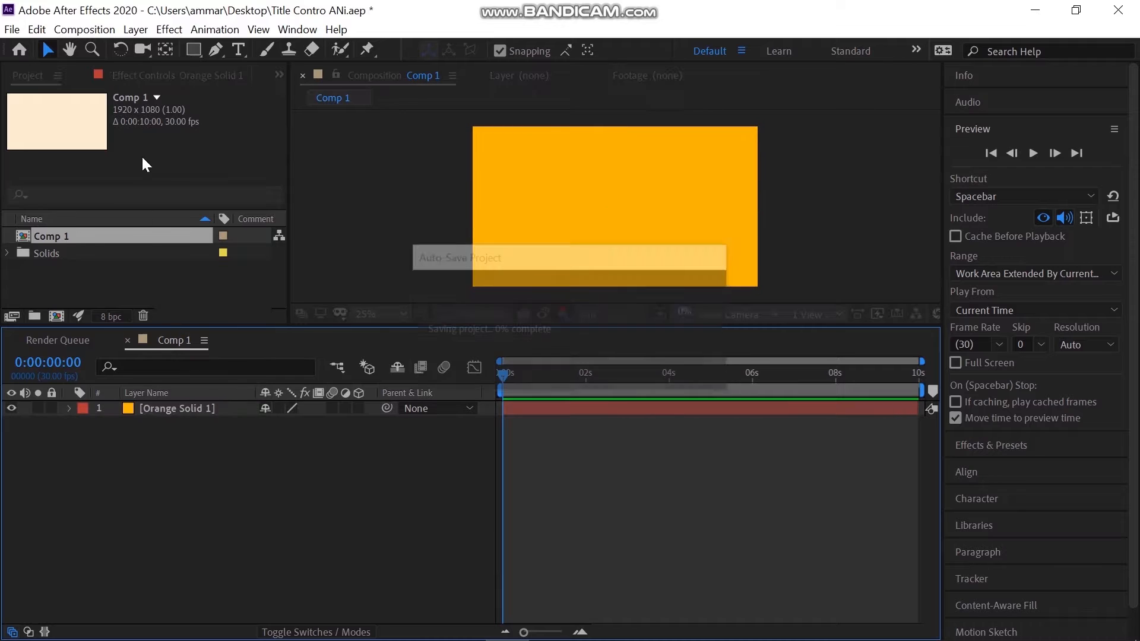
Step: Add a text layer reading "BUMP" over the orange solid
left_click(238, 51)
left_click(534, 202)
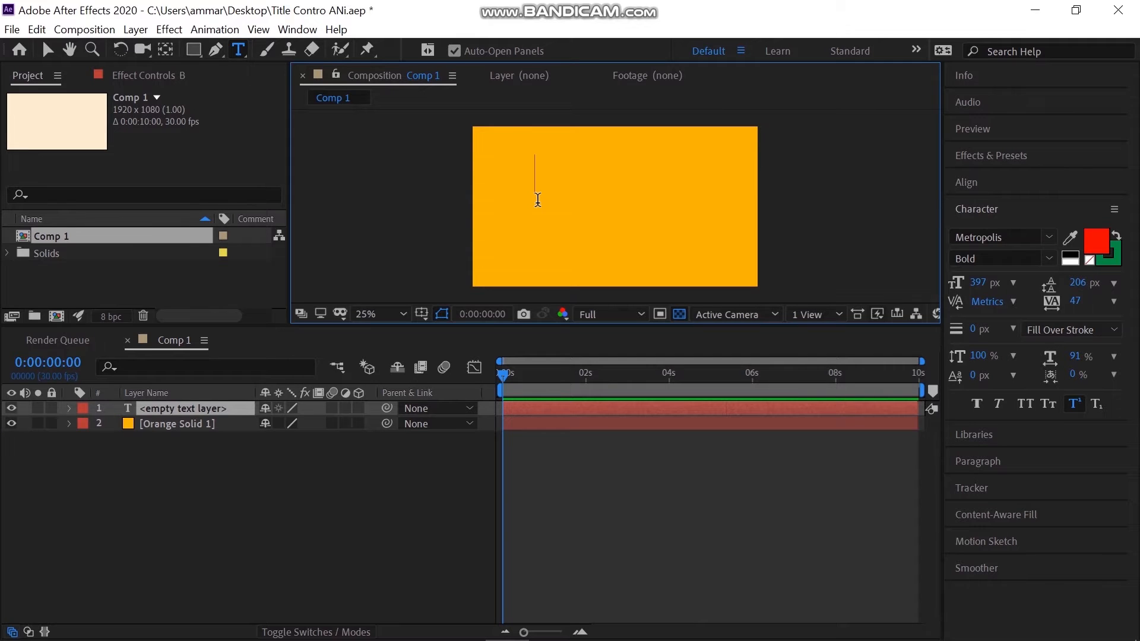
type("BUM")
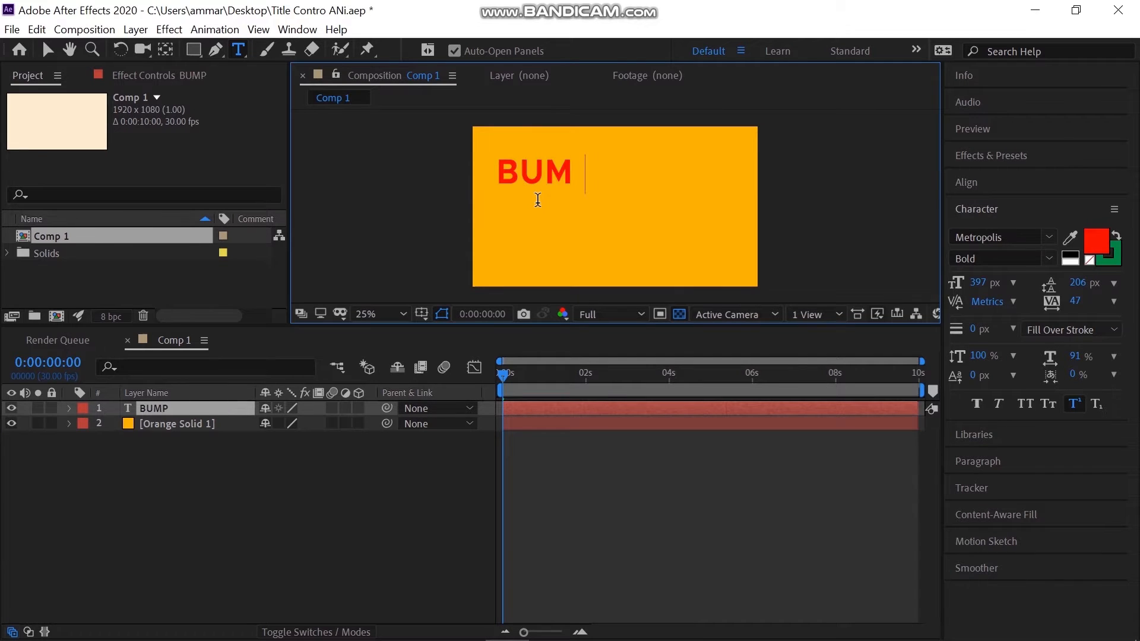
type("P")
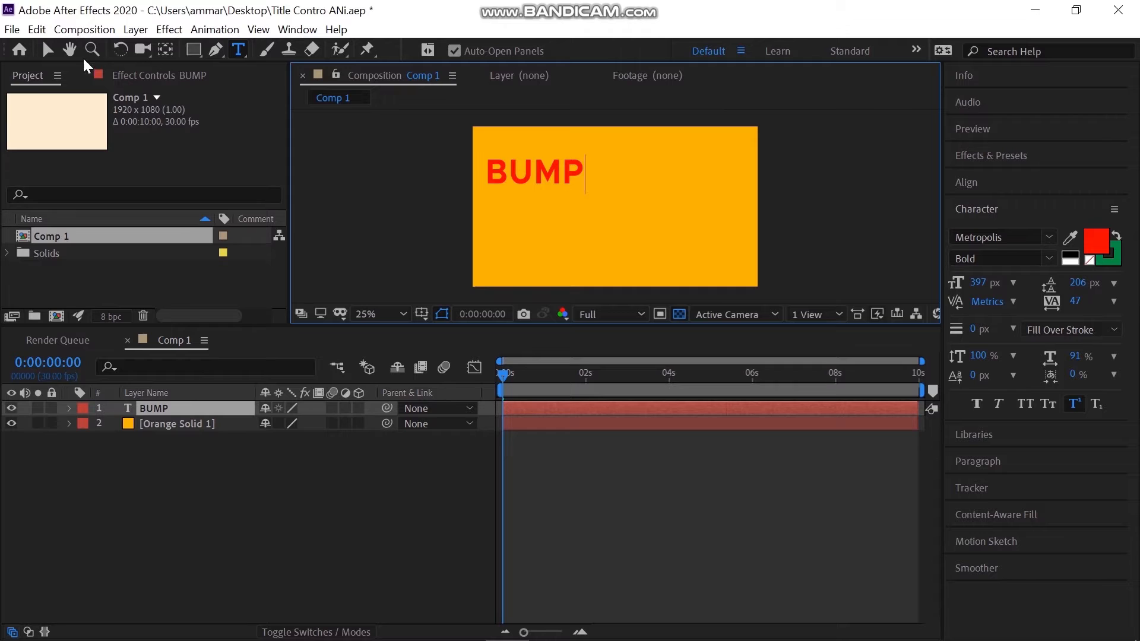
left_click(44, 52)
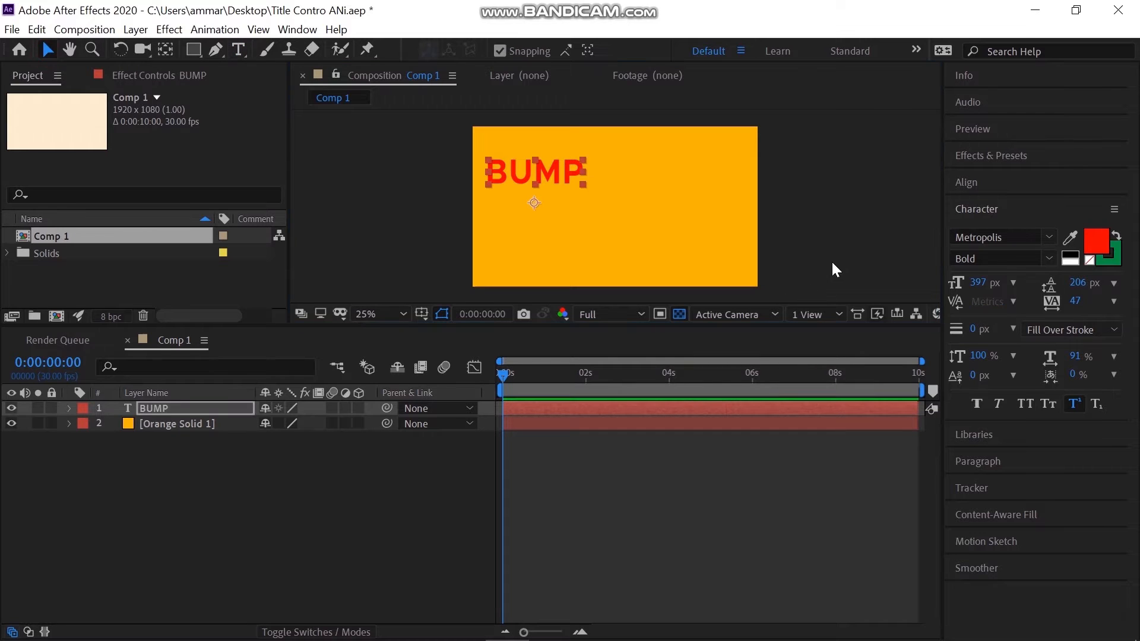
Step: Center the BUMP text horizontally and vertically in the composition
left_click(987, 179)
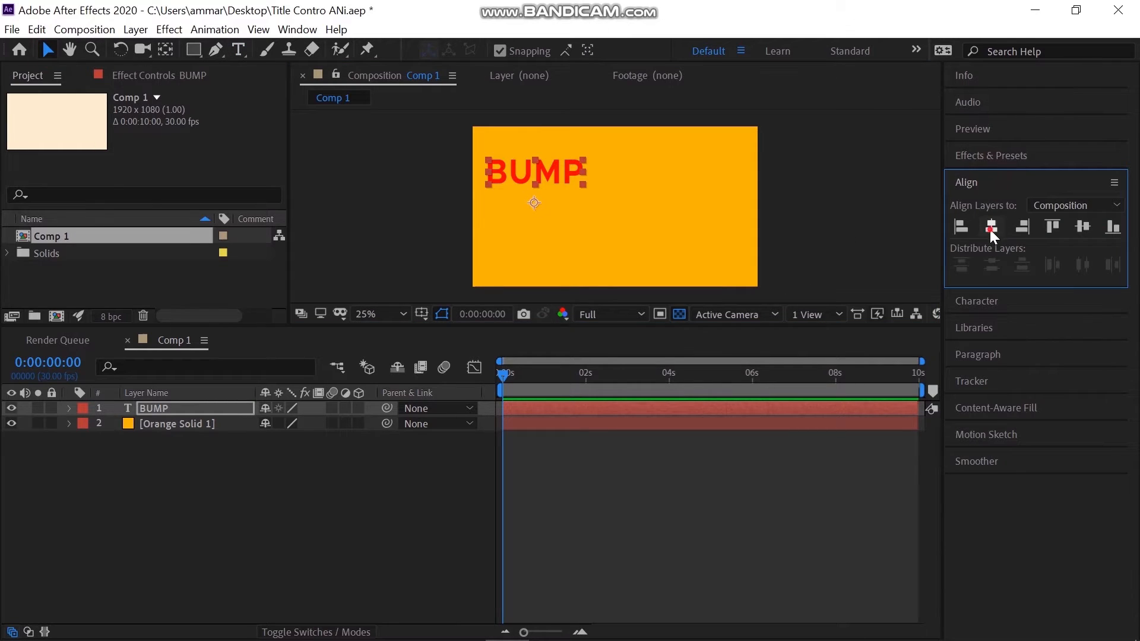
left_click(991, 228)
left_click(1081, 227)
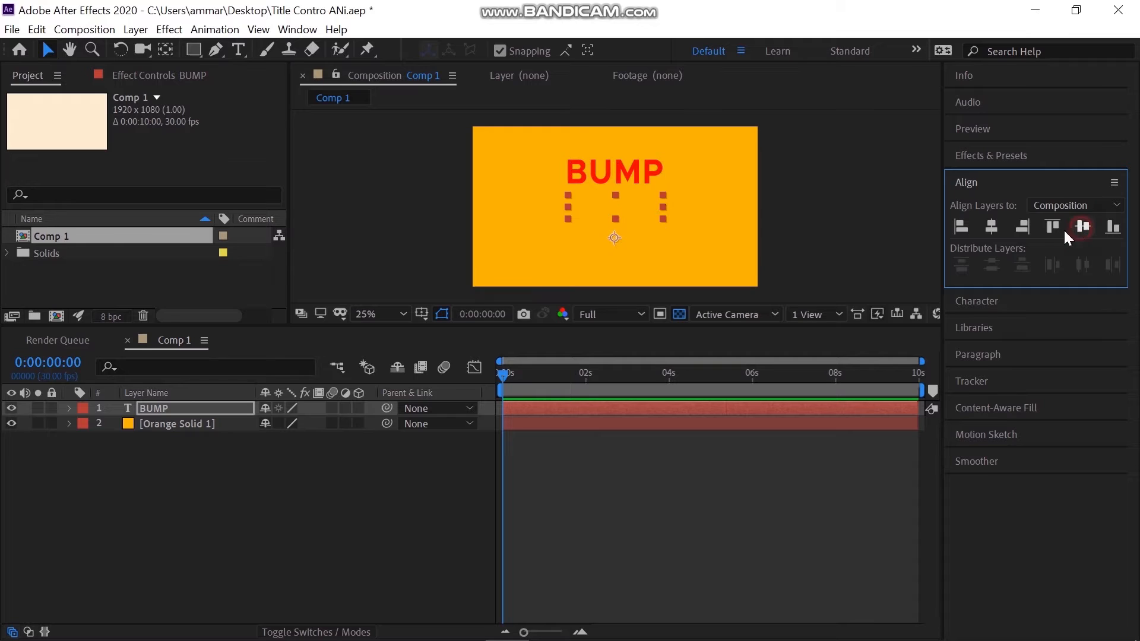
Step: Move the BUMP layer's anchor point to the center of its text
left_click(215, 407)
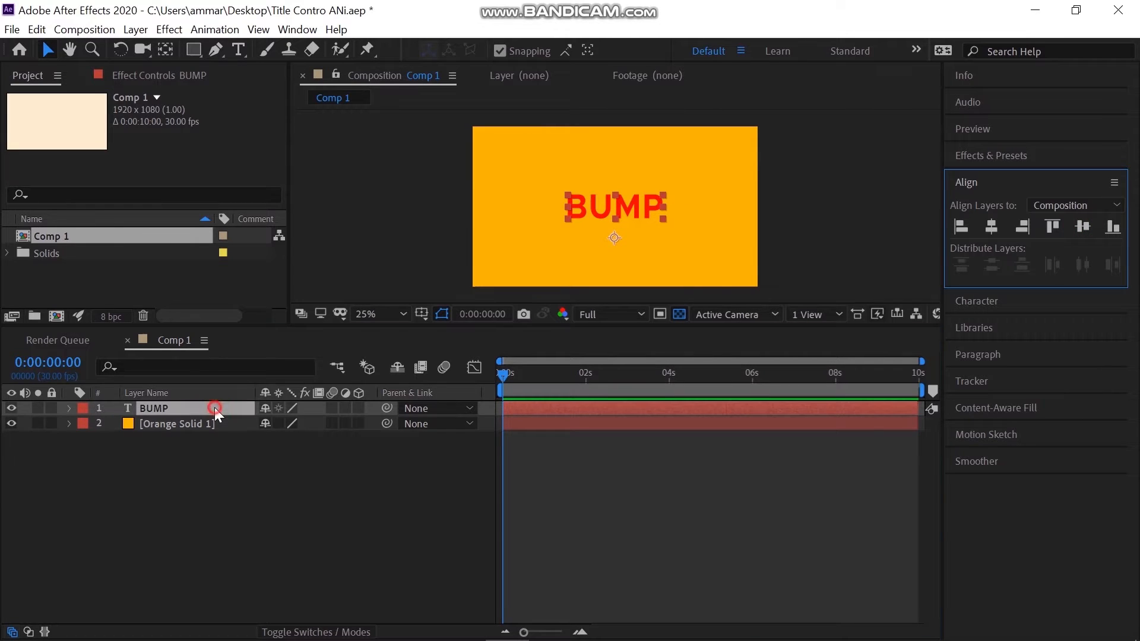
left_click(215, 408, "ctrl")
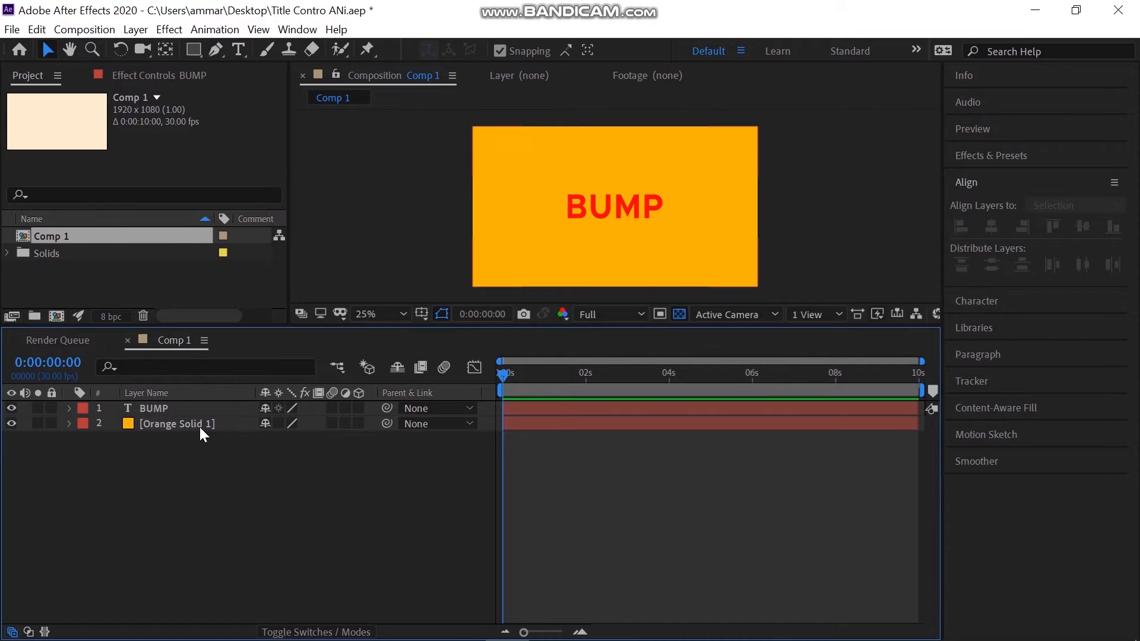
left_click(184, 407)
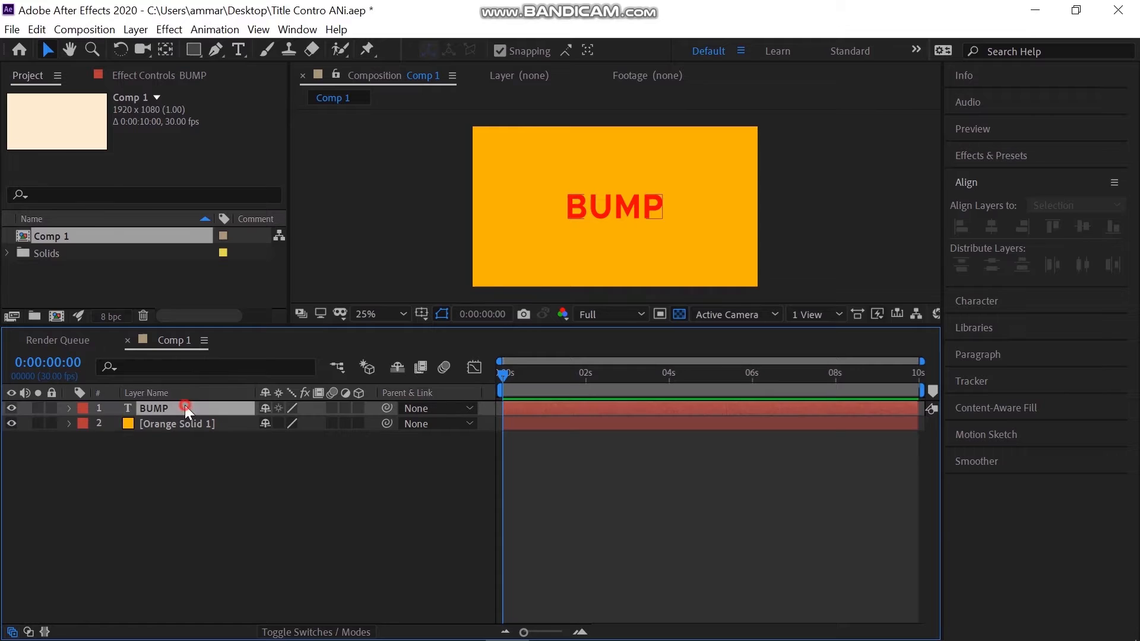
left_click(172, 49)
key("ctrl+alt+Home")
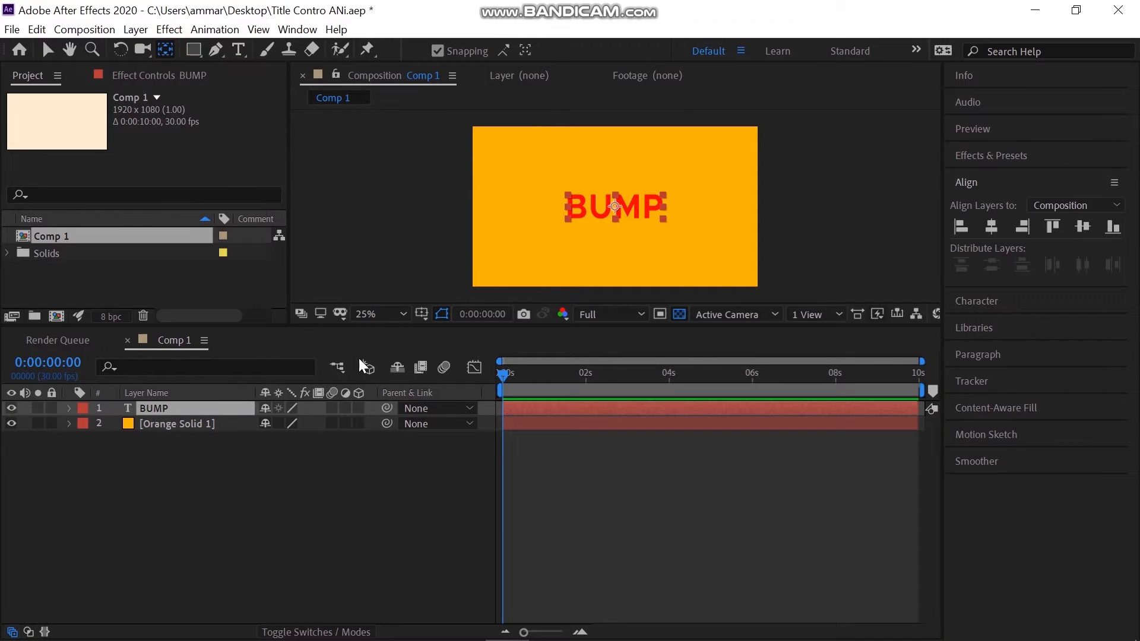
left_click(47, 53)
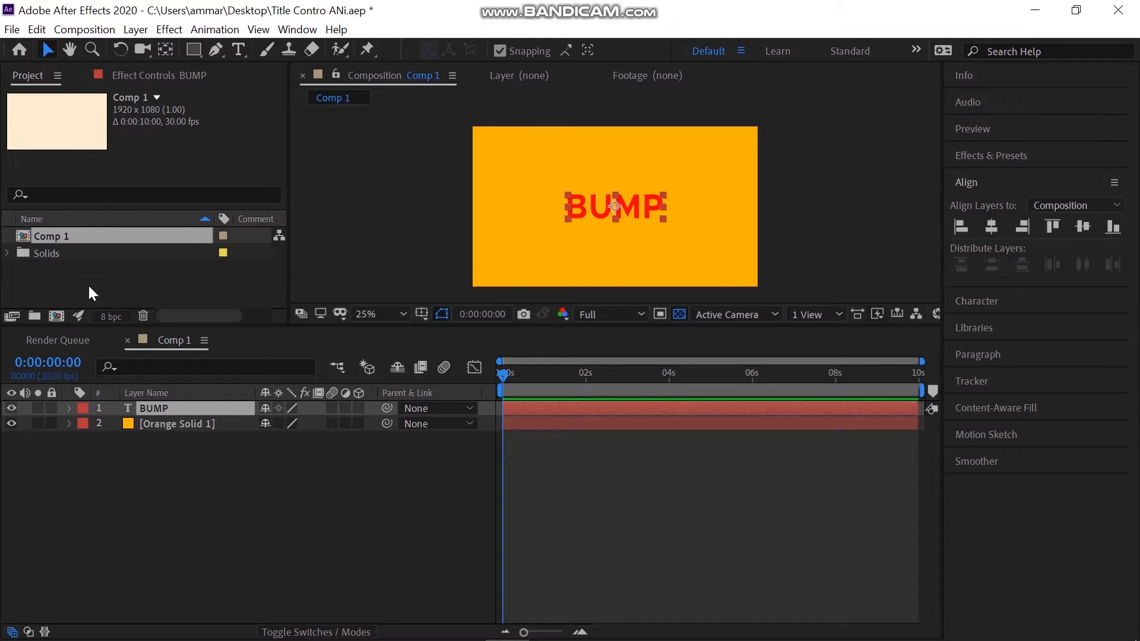
Step: Add a text animator with Position and Opacity properties to the BUMP layer
left_click(71, 403)
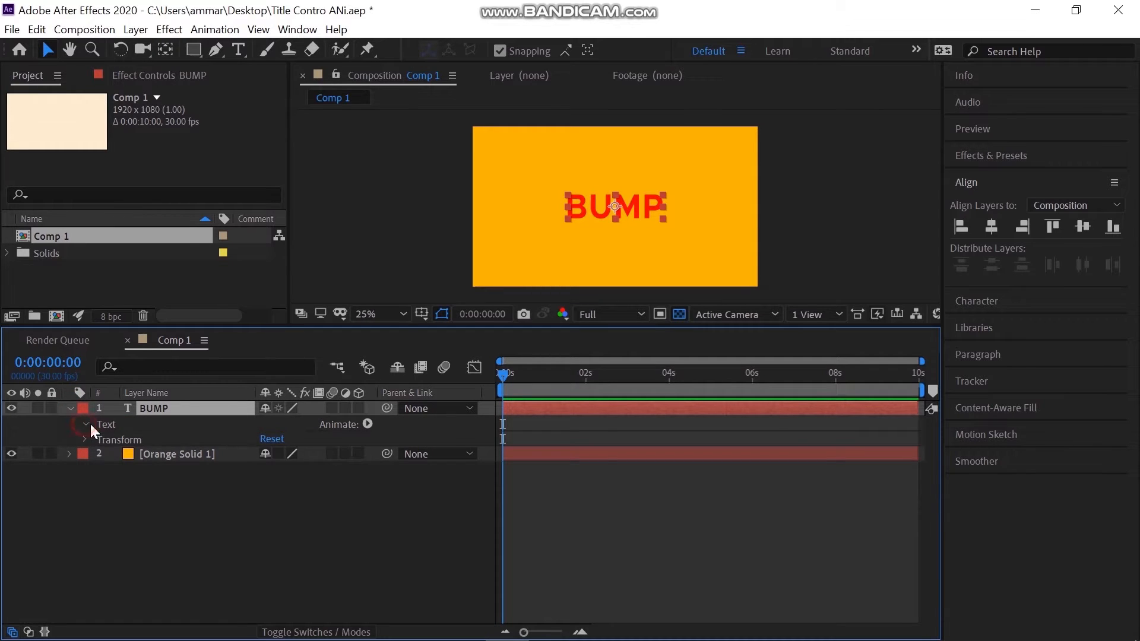
left_click(86, 423)
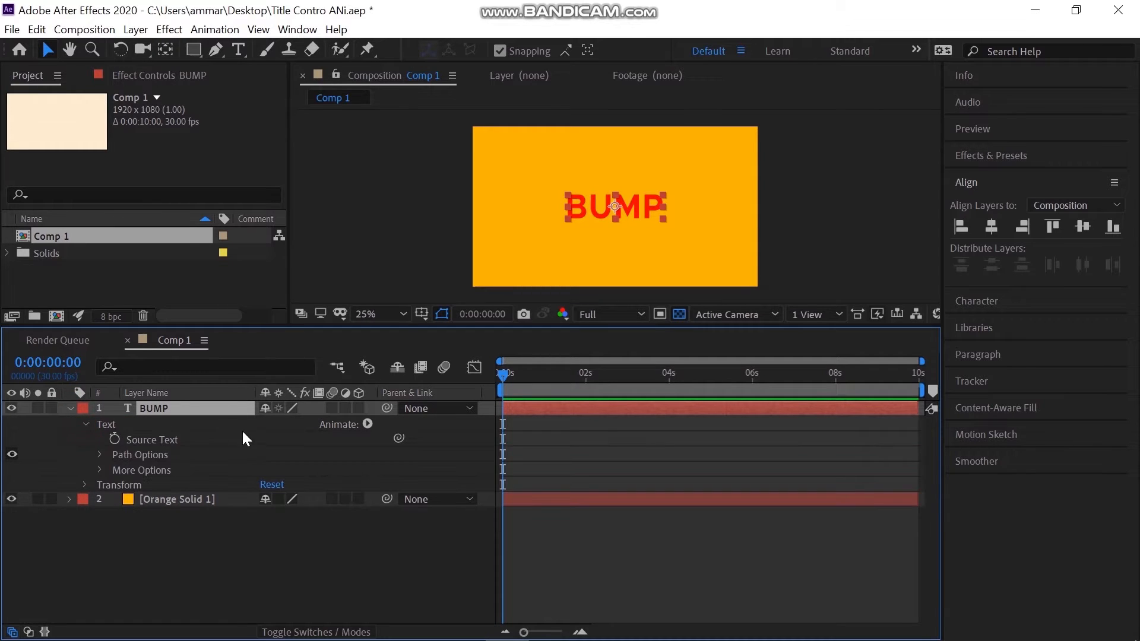
left_click(369, 423)
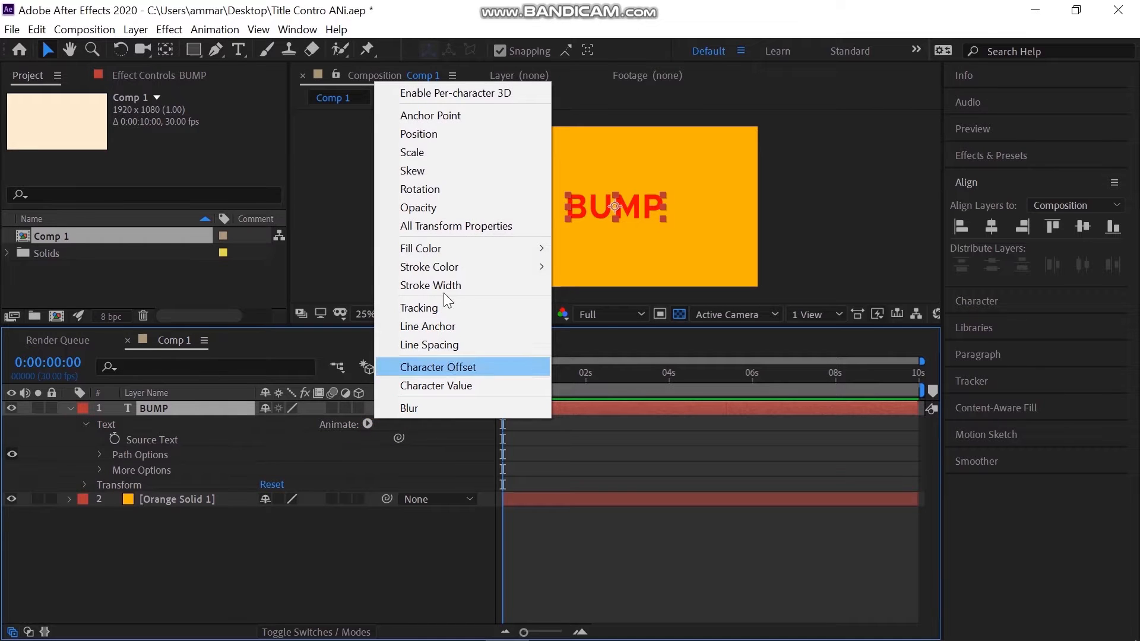
left_click(465, 138)
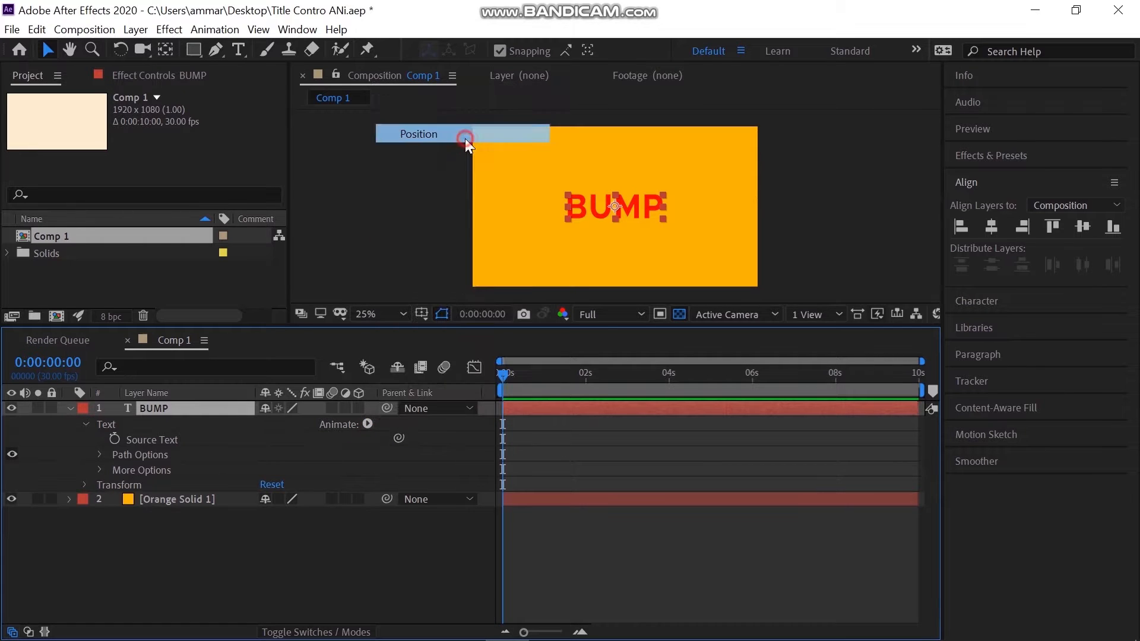
left_click(367, 424)
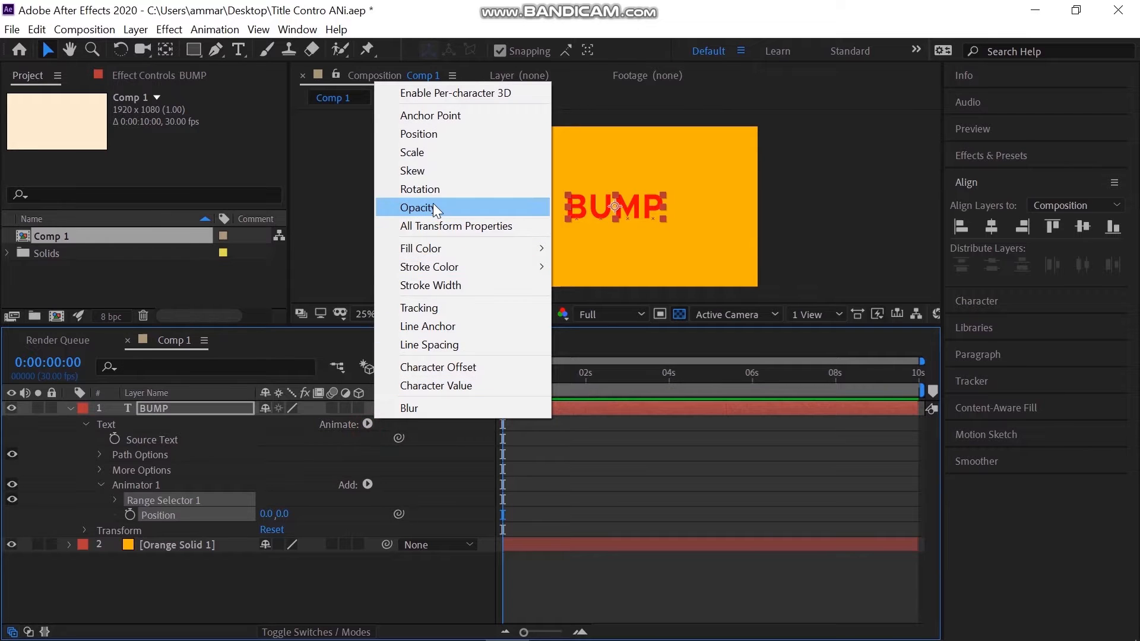
left_click(433, 203)
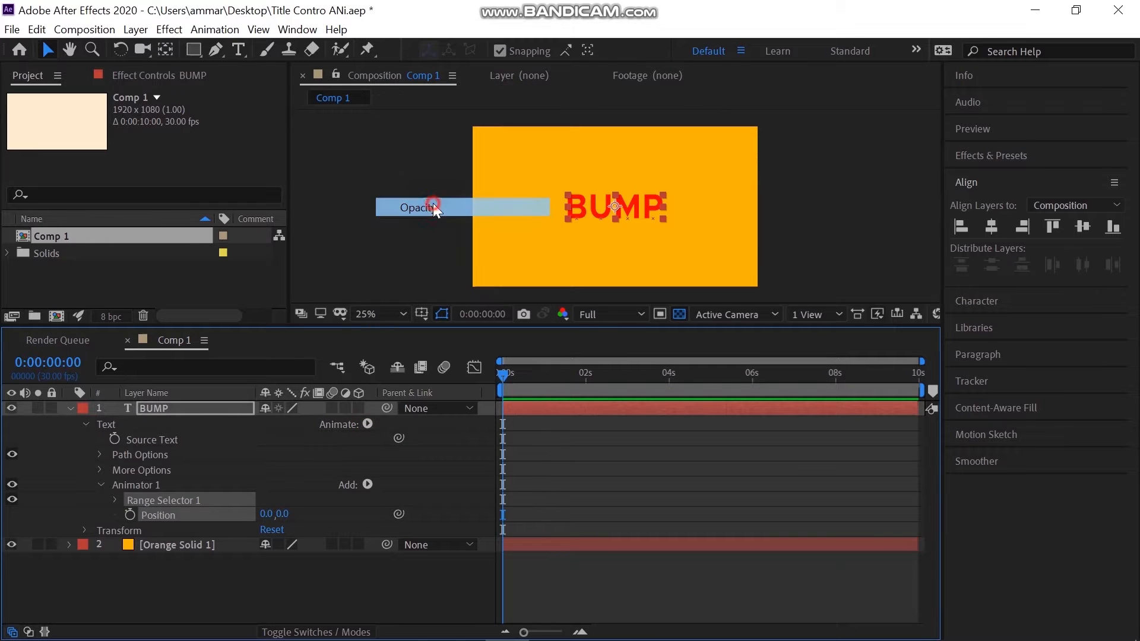
left_click(406, 473)
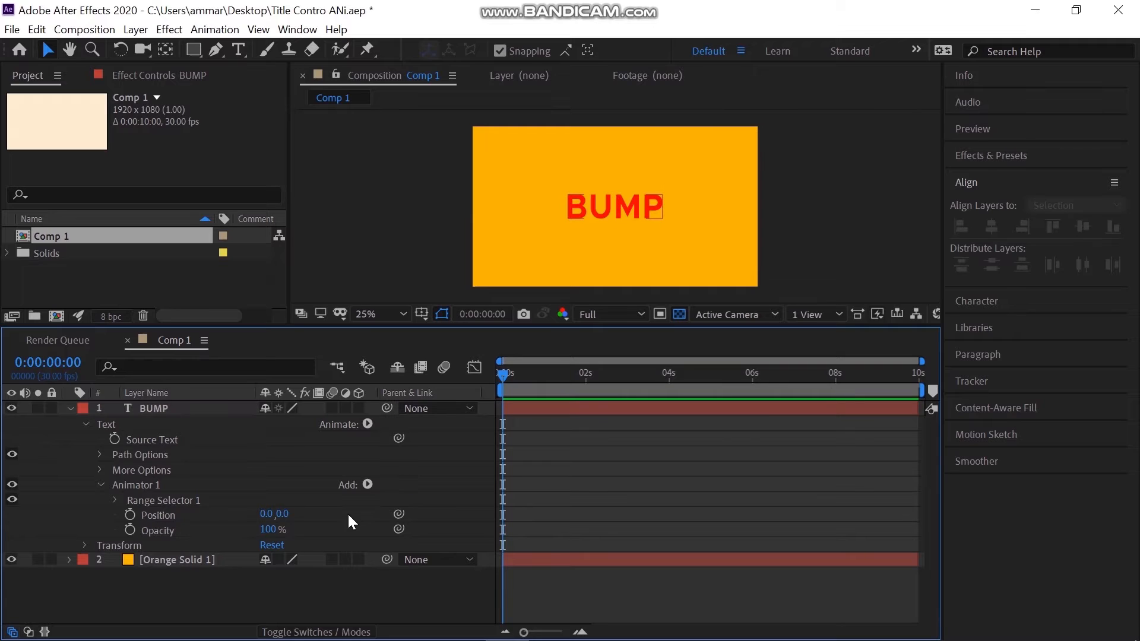
Step: Set Animator 1's Position to 0, 100 and its Opacity to 0%
left_click(285, 514)
type("100")
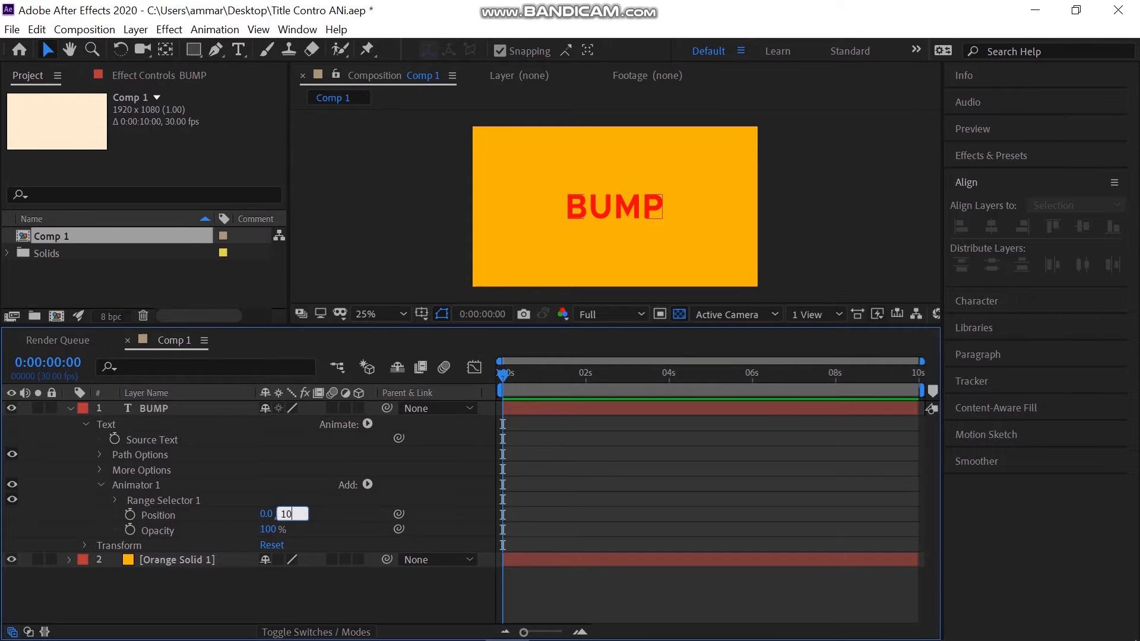
left_click(344, 509)
left_click_drag(268, 530, 52, 537)
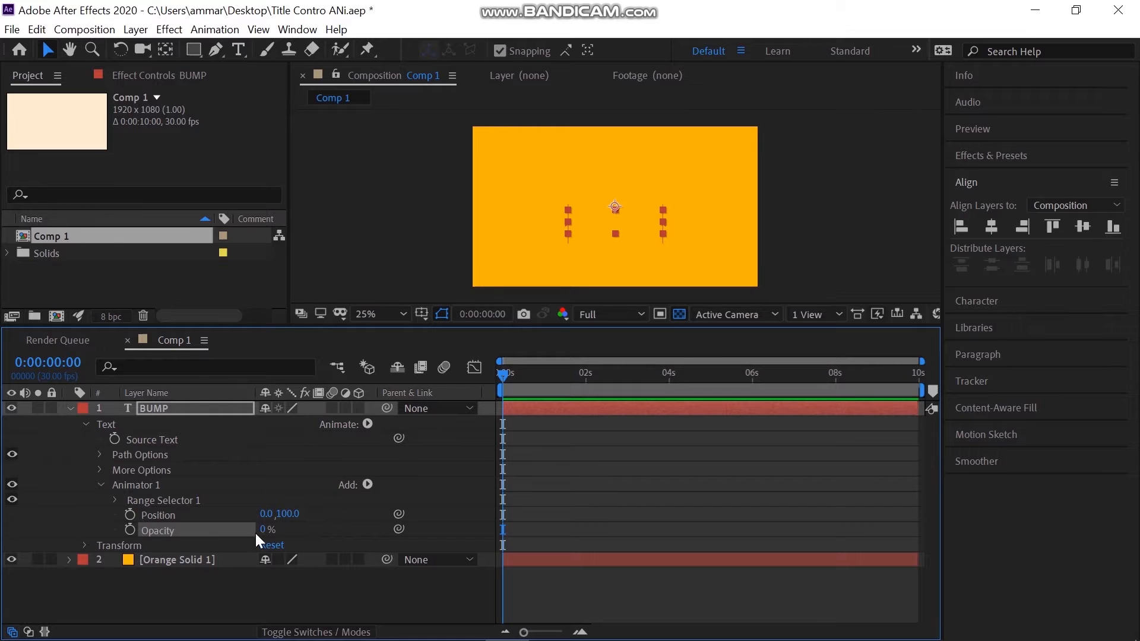
Step: Keyframe Range Selector 1's Offset at 100% at the 1-second mark
left_click(114, 501)
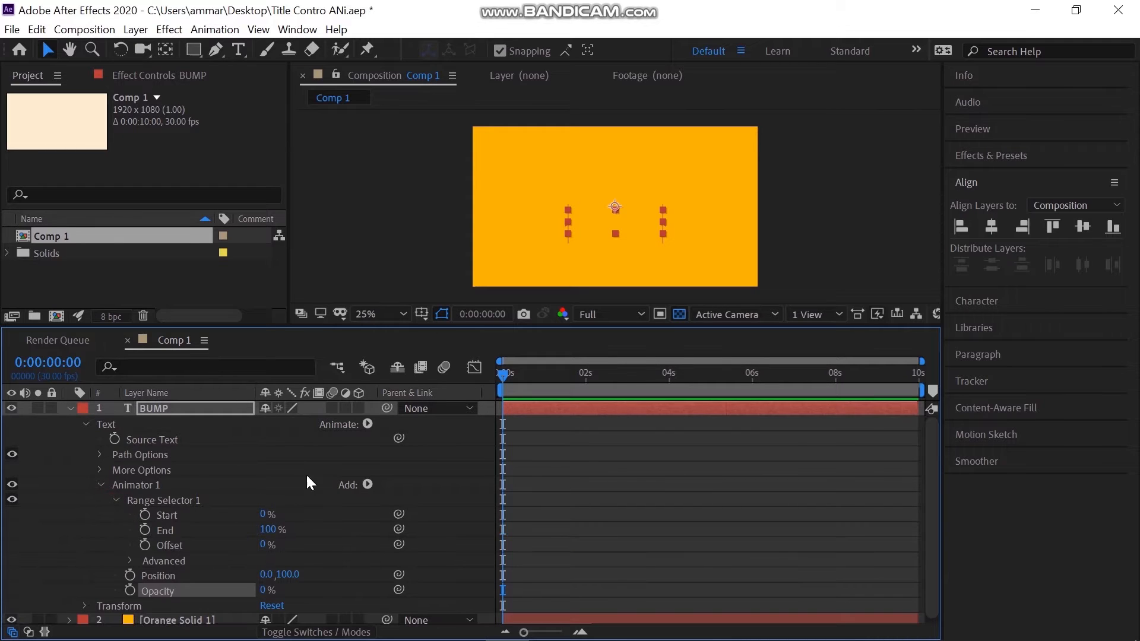
left_click_drag(541, 375, 545, 375)
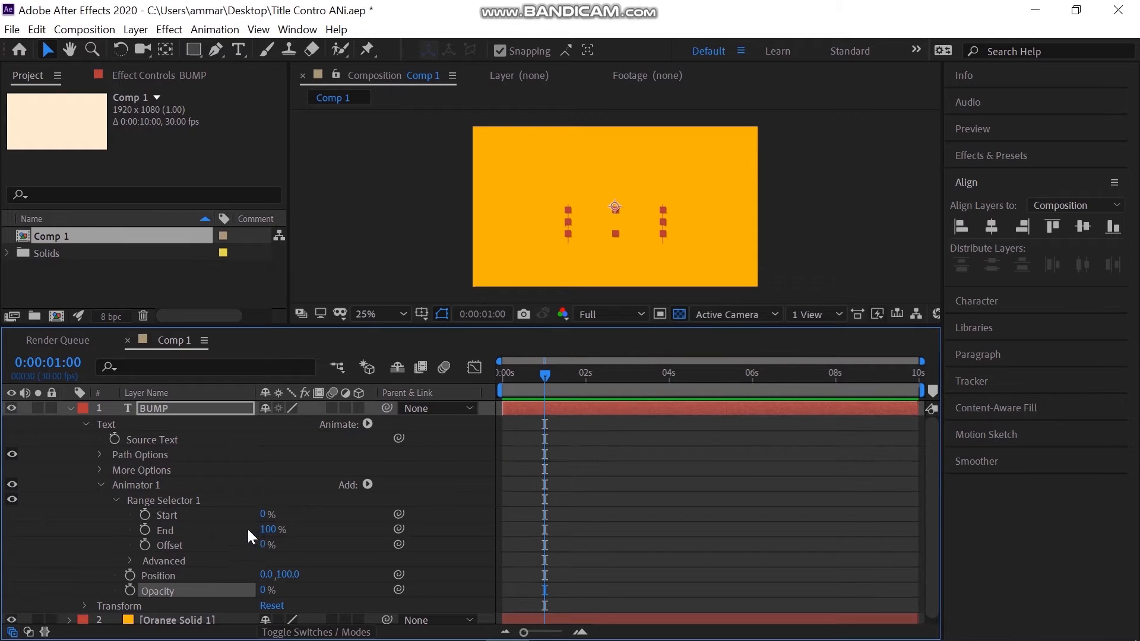
left_click(144, 546)
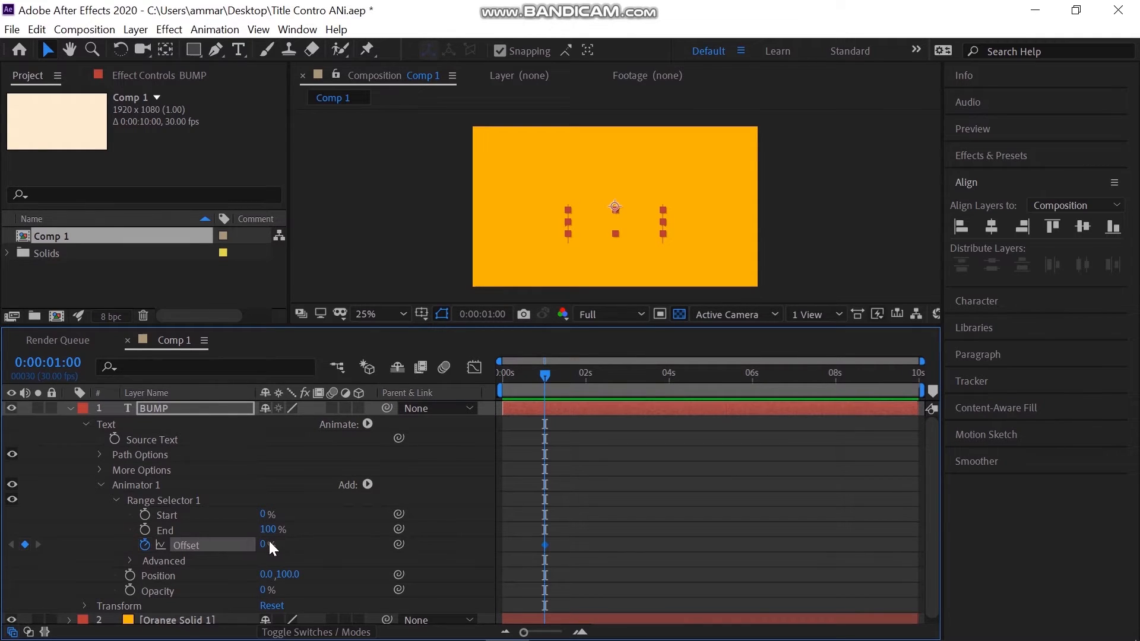
left_click_drag(263, 545, 415, 545)
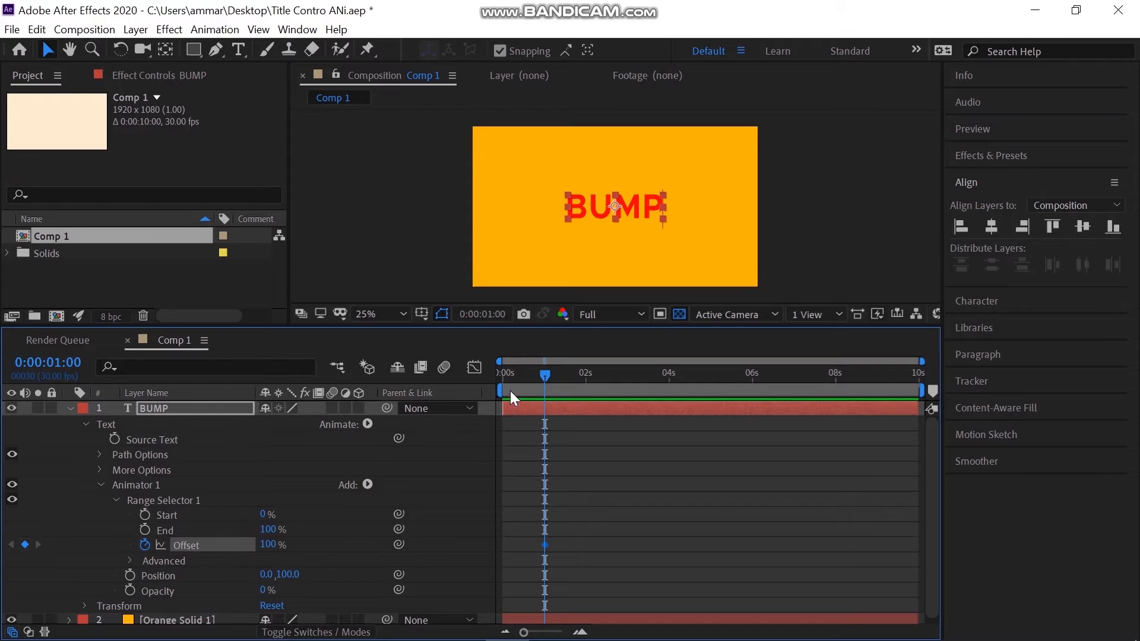
Step: Keyframe Range Selector 1's Offset at -100% at the start of the composition
left_click(512, 373)
left_click_drag(512, 373, 472, 372)
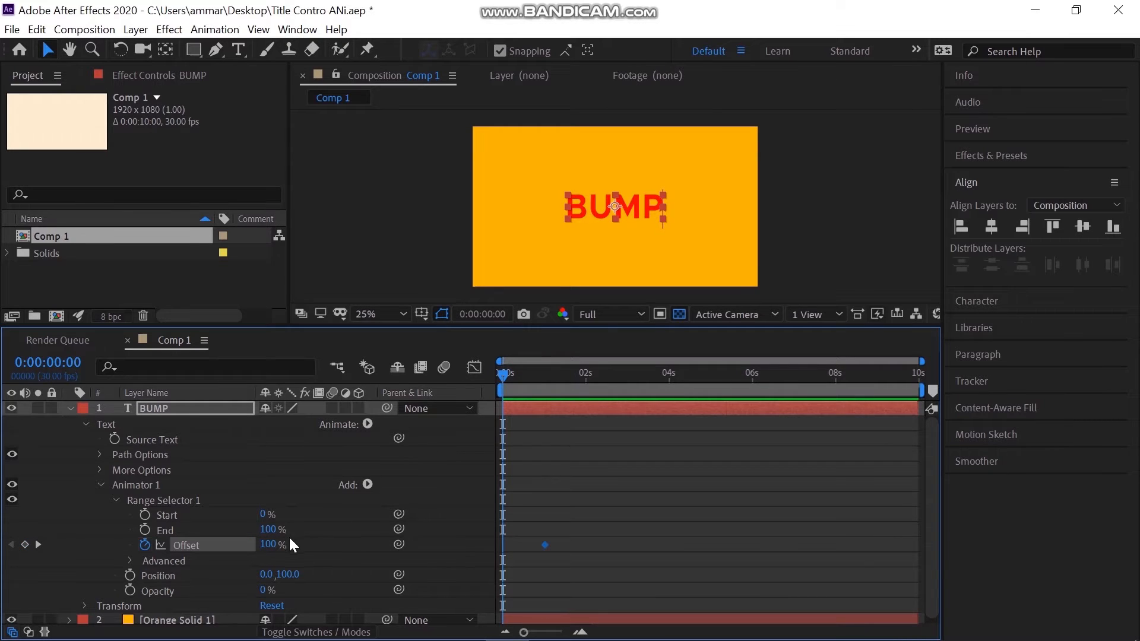
left_click_drag(268, 544, 35, 544)
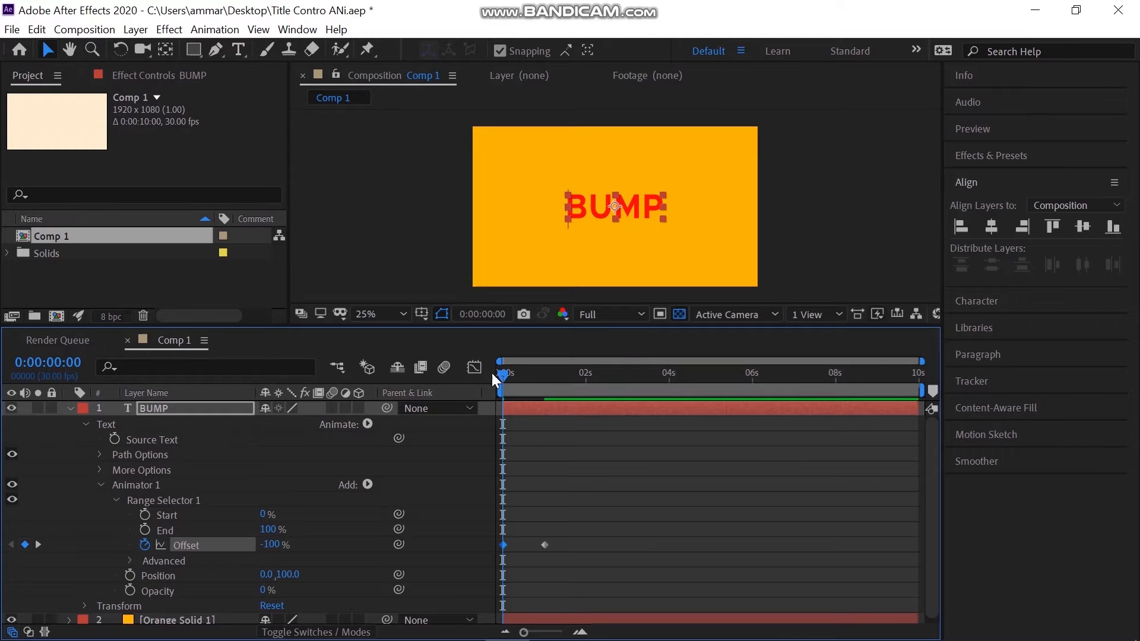
mouse_move(491, 373)
left_mouse_down()
mouse_move(560, 379)
mouse_move(485, 377)
left_mouse_up()
Step: In the range selector's advanced settings, set Shape to Ramp Up and Ease High to 100%, and raise Ease Low
left_click(126, 561)
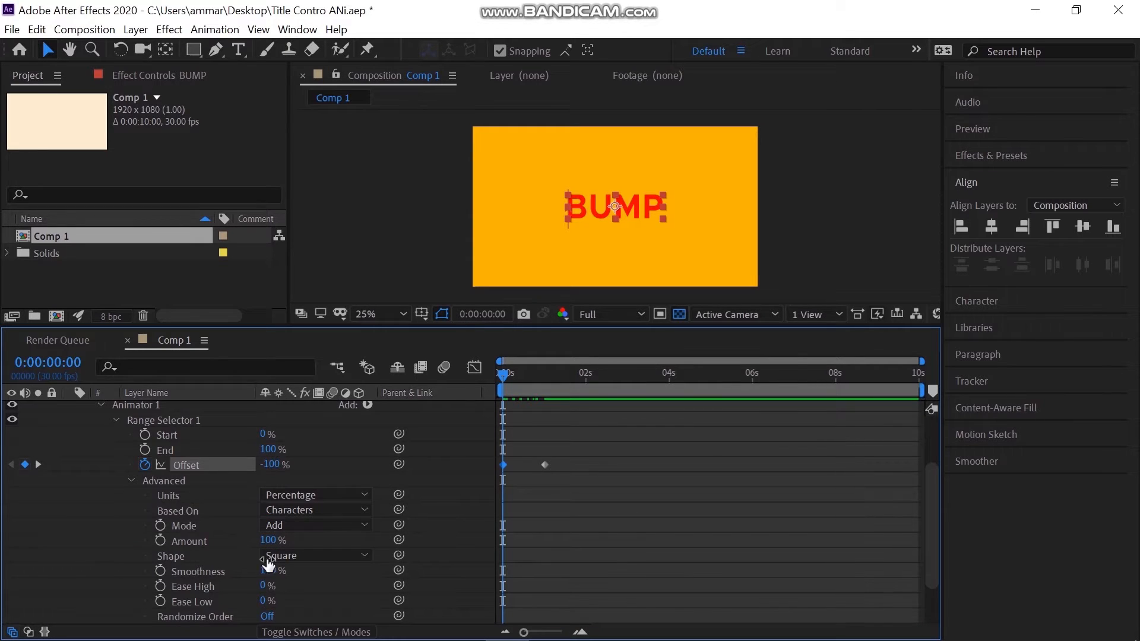
left_click(311, 555)
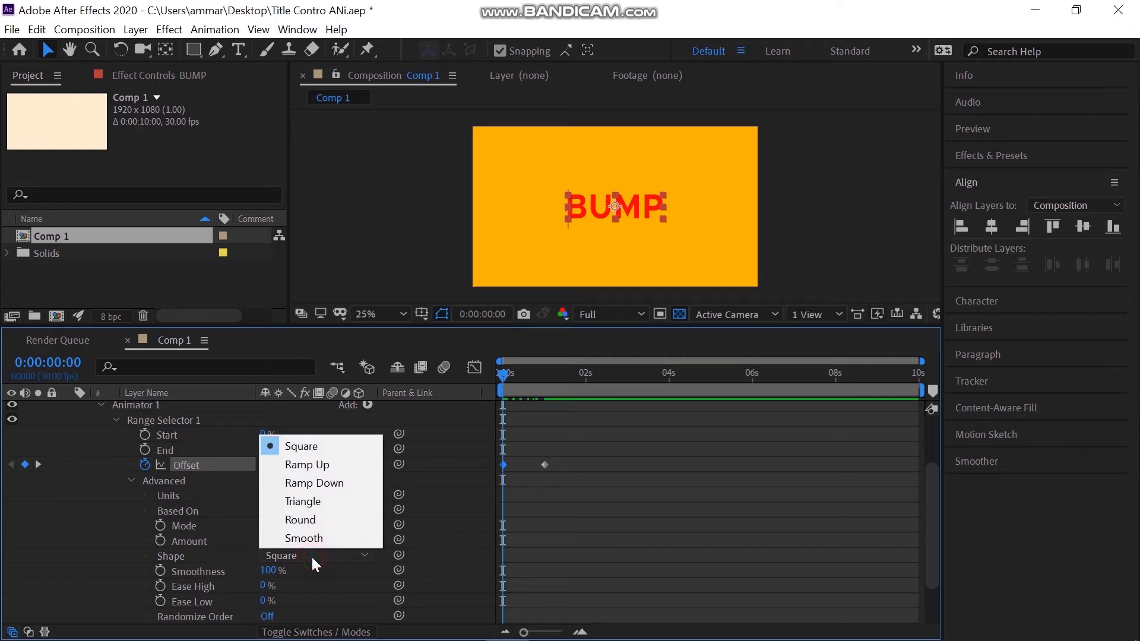
left_click(319, 464)
left_click_drag(267, 571, 416, 568)
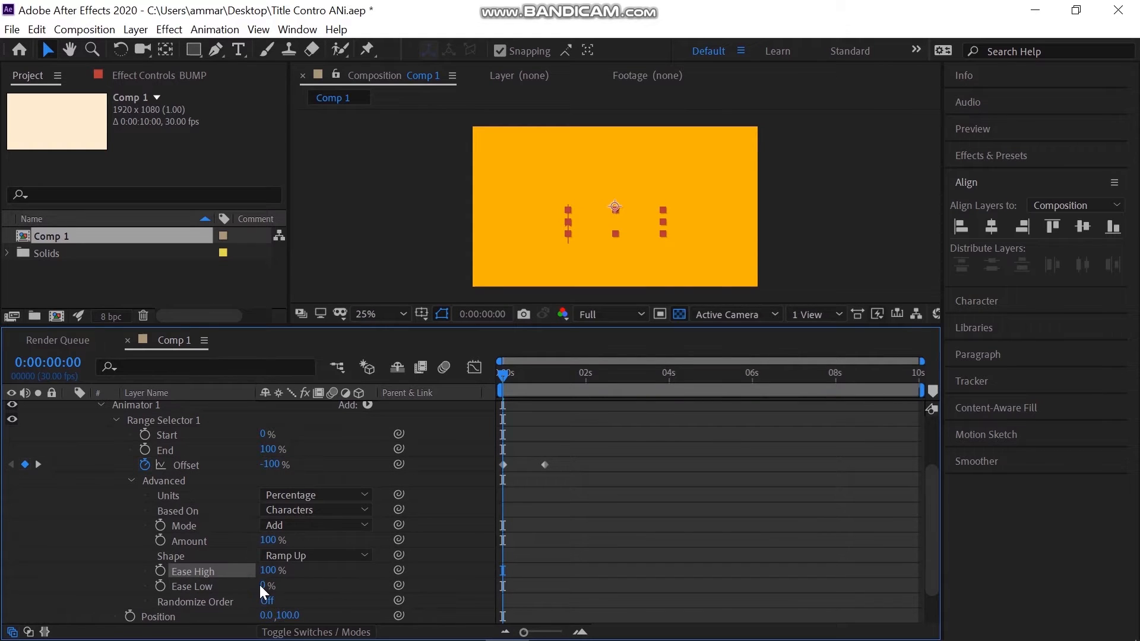
left_click_drag(261, 586, 469, 557)
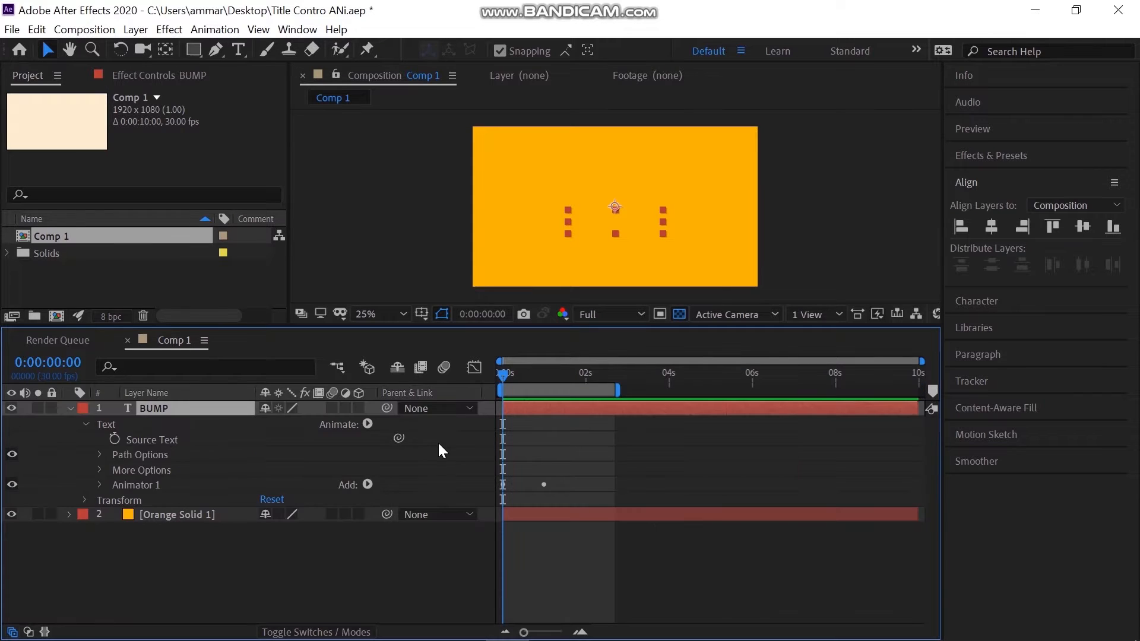
Step: Add a second text animator with a Position property to the BUMP layer
left_click(368, 424)
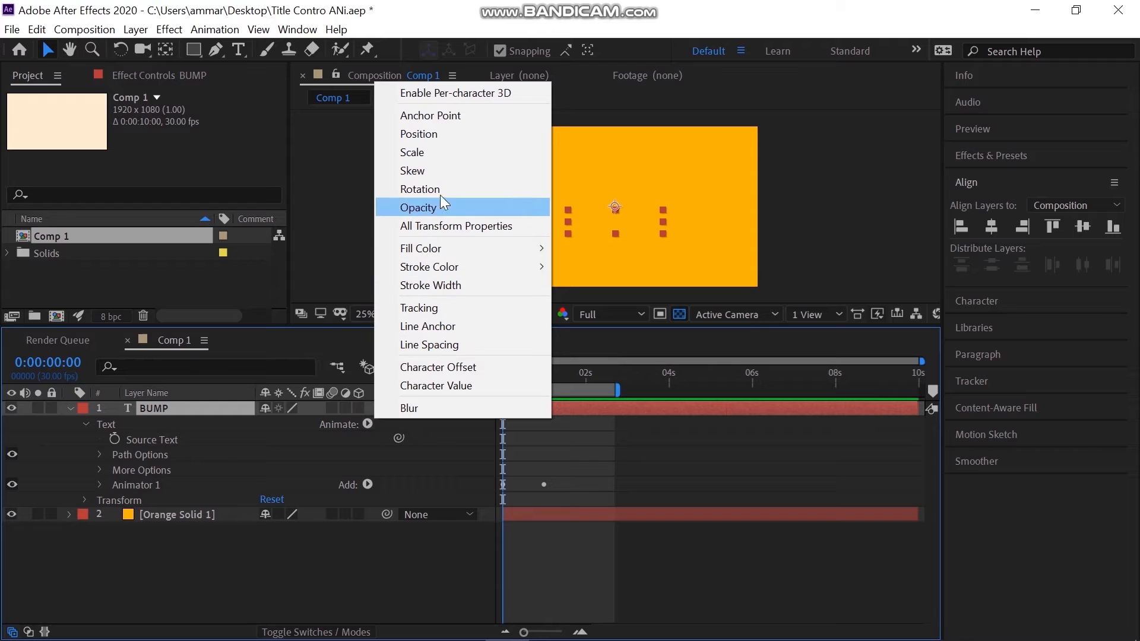
left_click(441, 135)
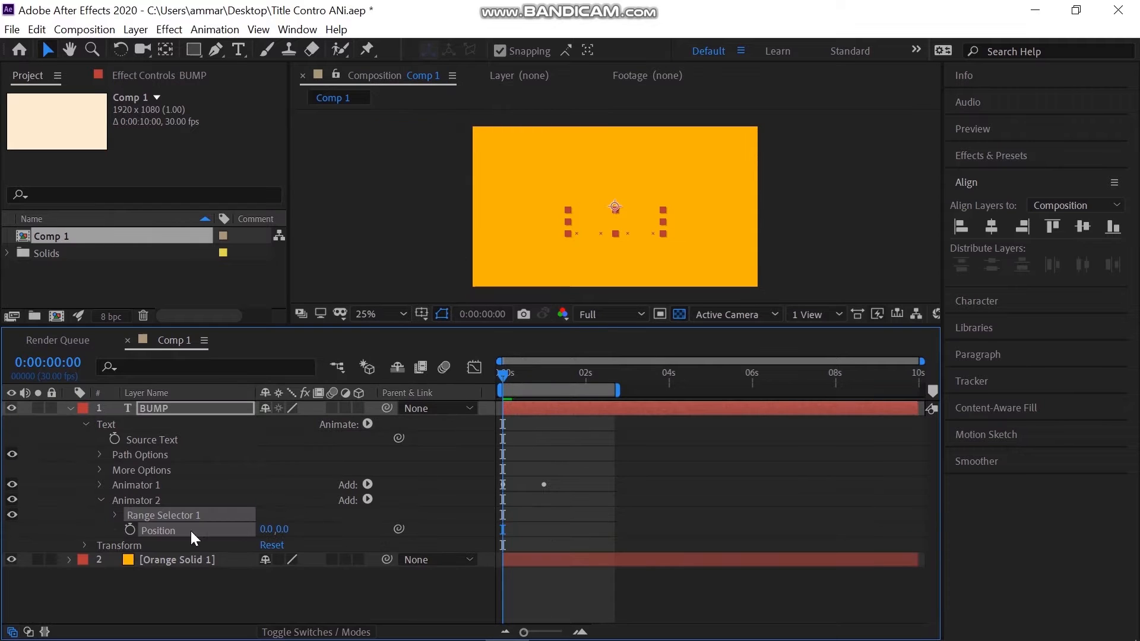
Step: At 0:00:00:05, set the Offset of Animator 2's Range Selector 1 to -100%
left_click(115, 514)
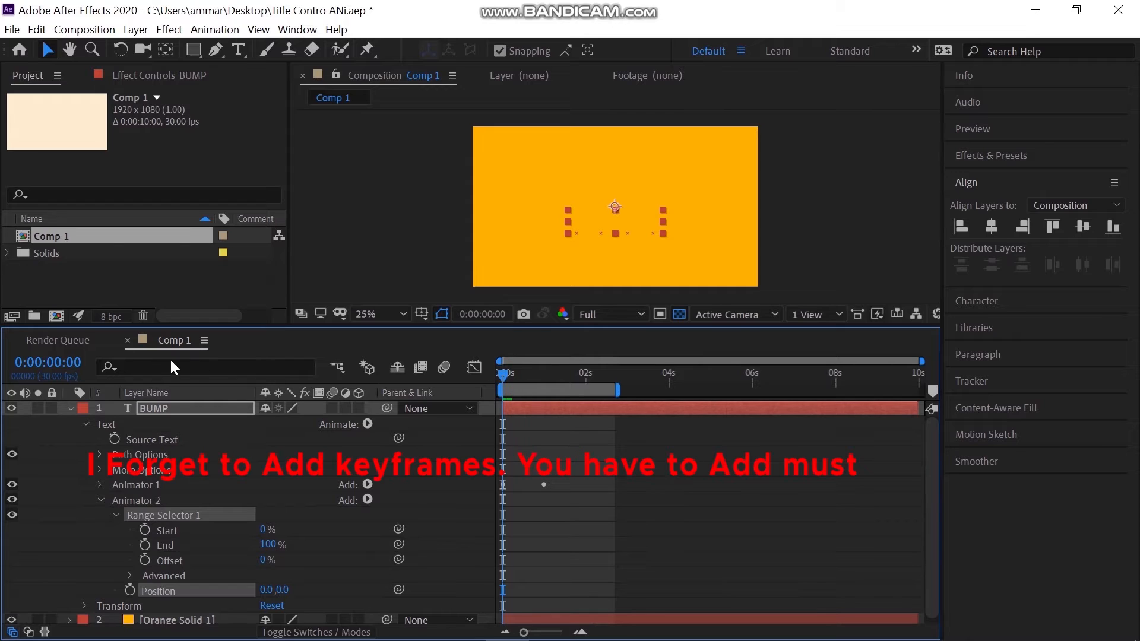
left_click(77, 362)
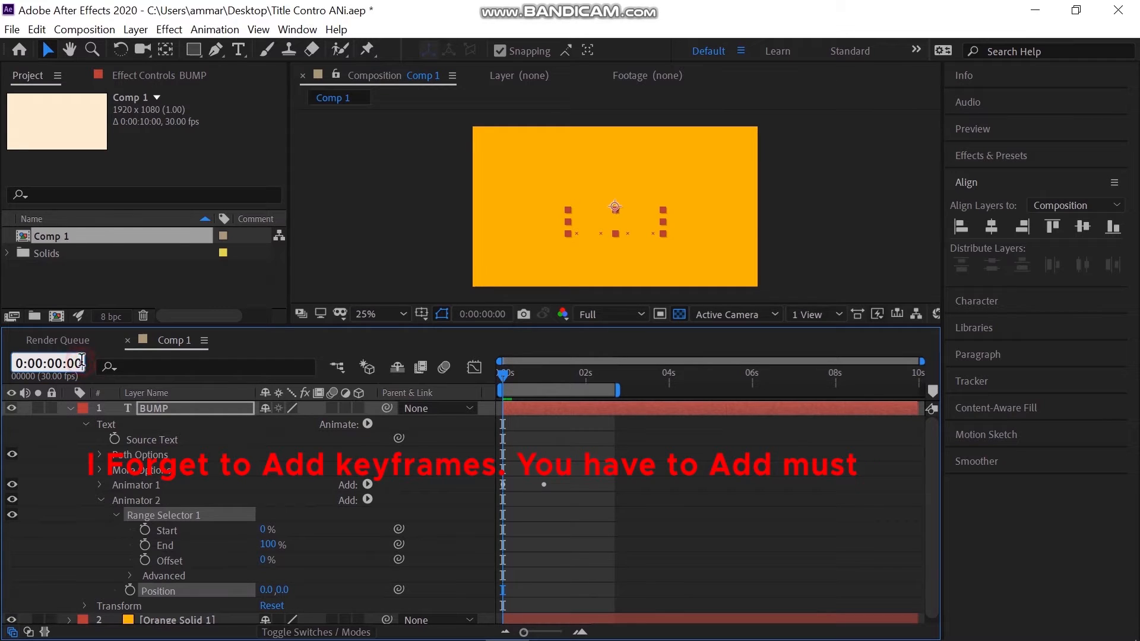
left_click(296, 443)
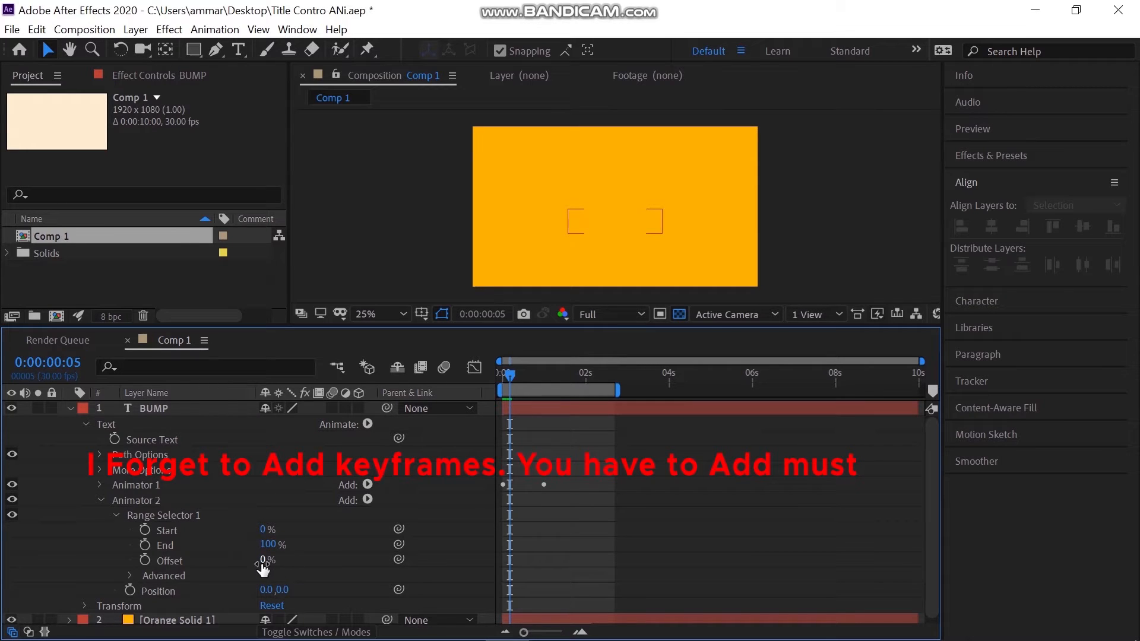
left_click_drag(262, 562, 143, 522)
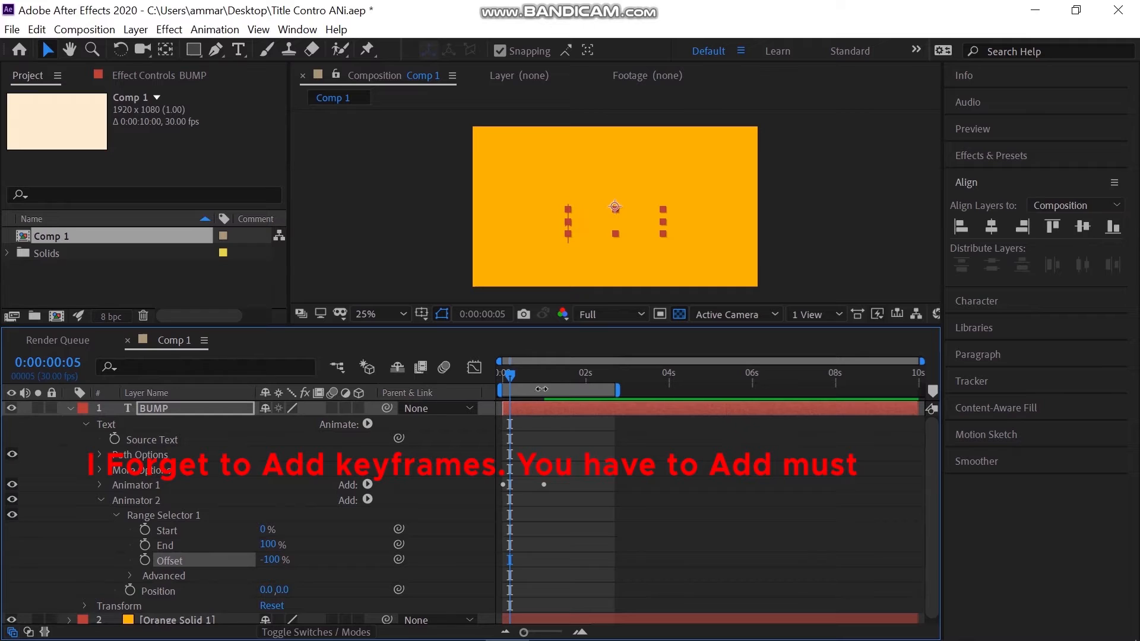
Step: Move to 0:00:01:05 and set the Offset of Animator 2's Range Selector 1 to 100%
left_click(48, 363)
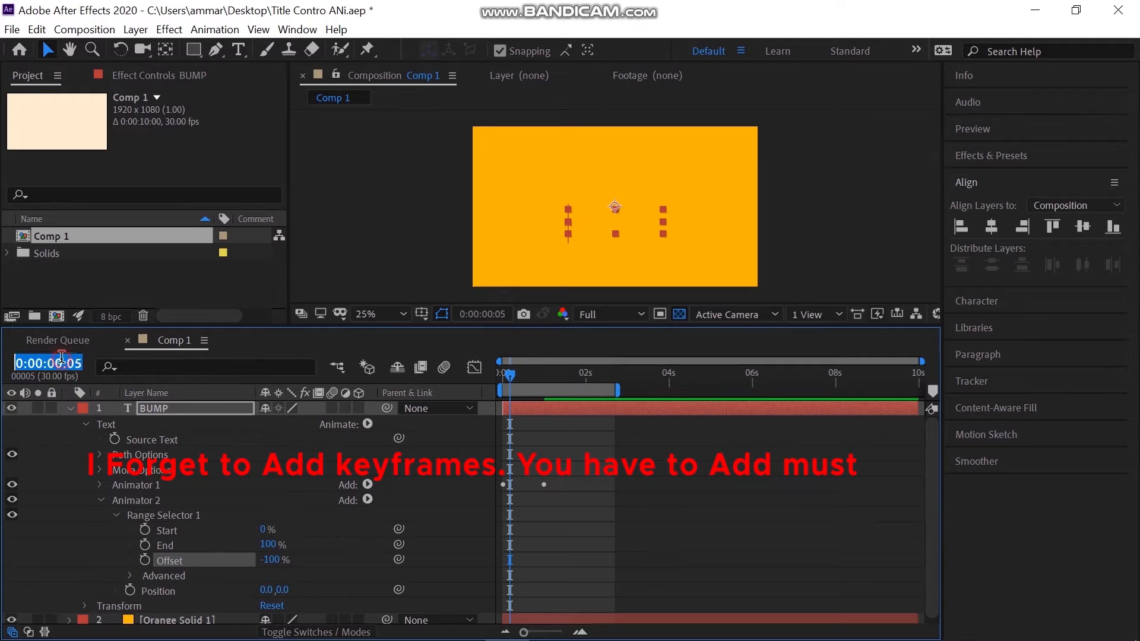
left_click(62, 361)
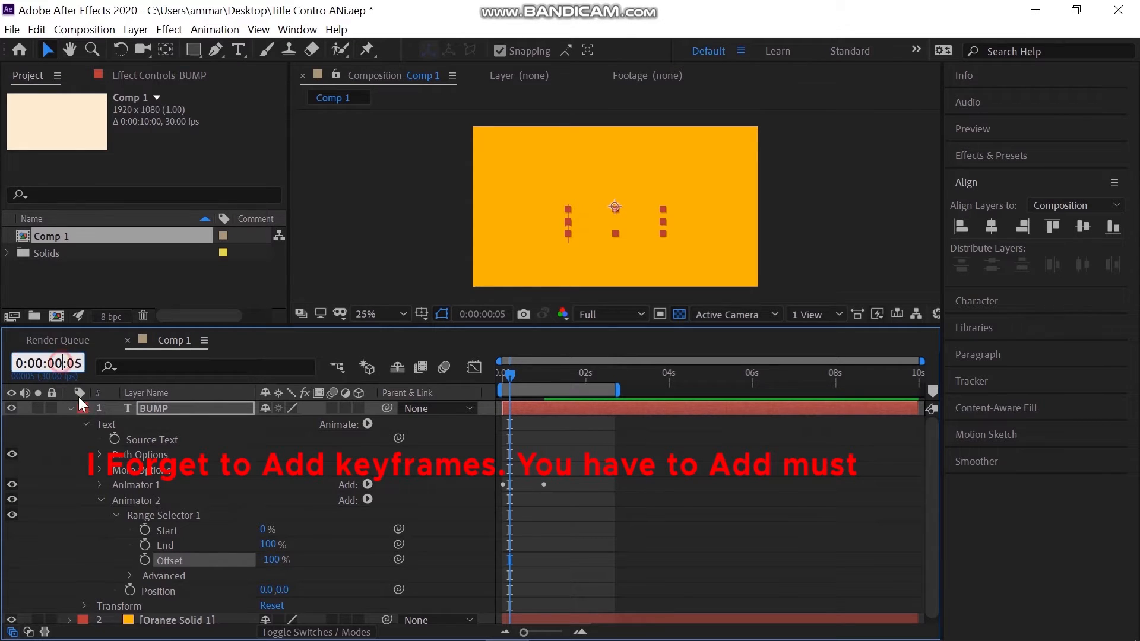
type("1")
key("Return")
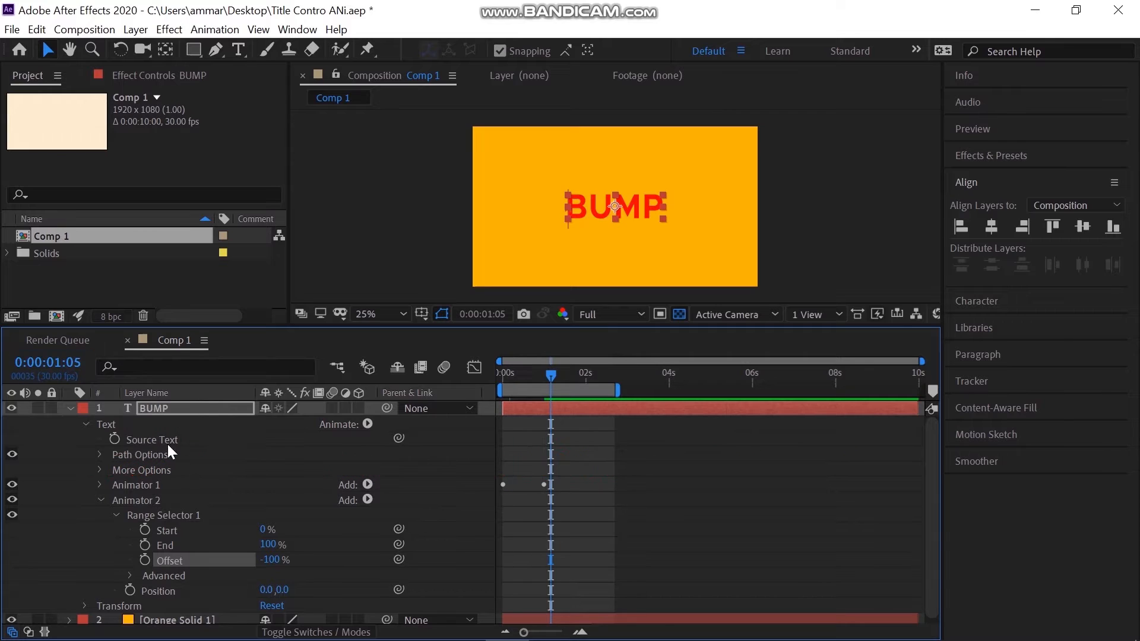
left_click_drag(260, 560, 484, 553)
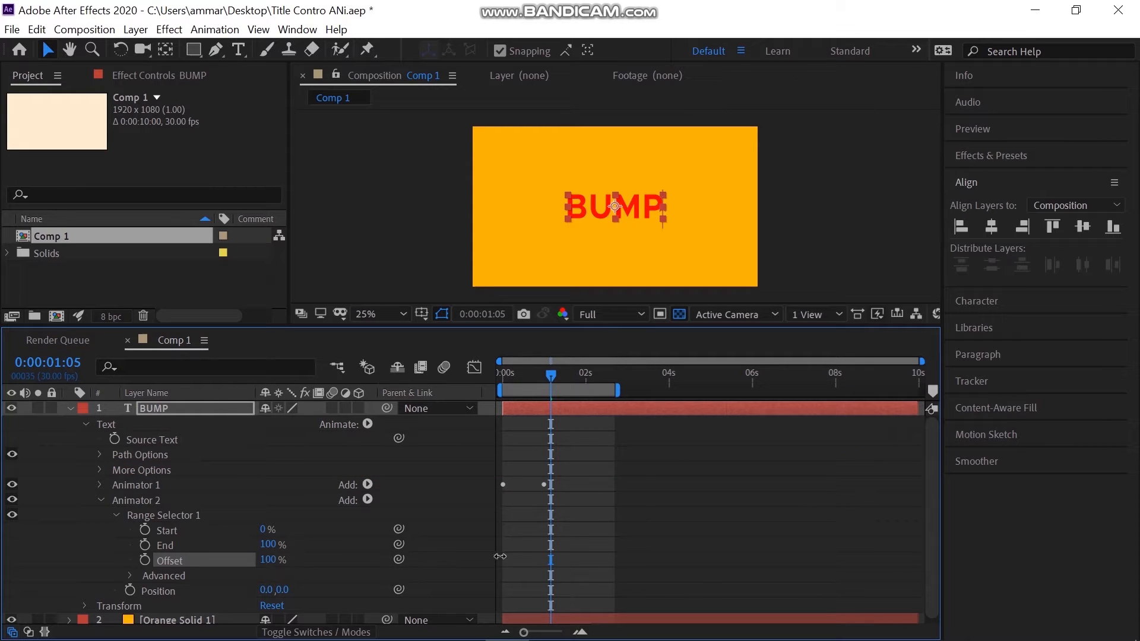
left_click(468, 540)
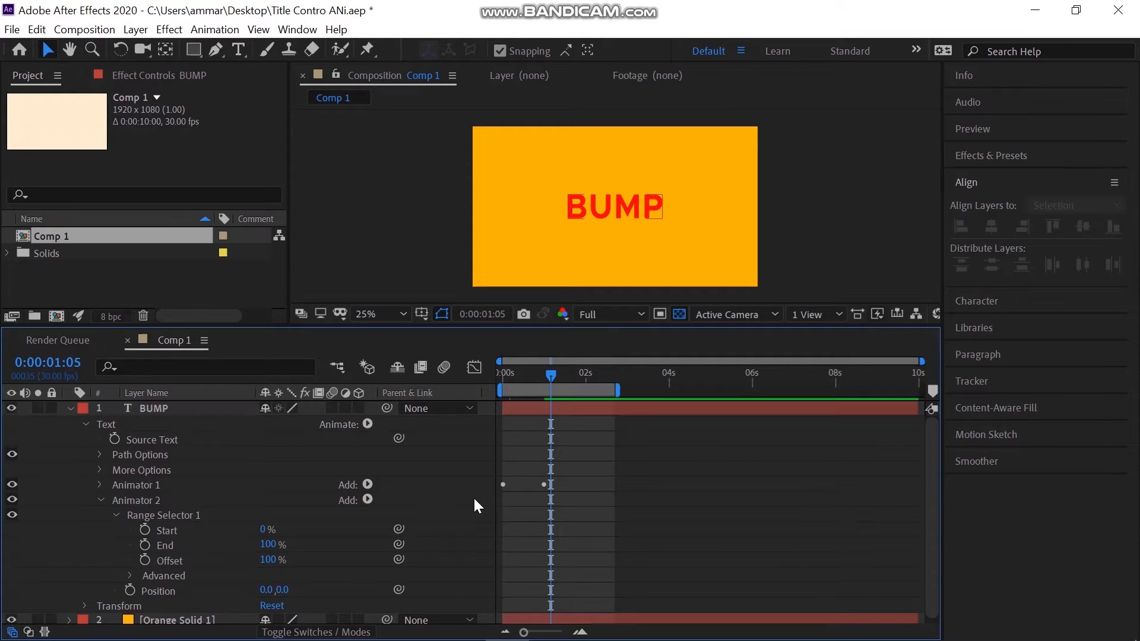
Step: Set Animator 2's Position to 0.0, 40.0
left_click(290, 590)
type("40")
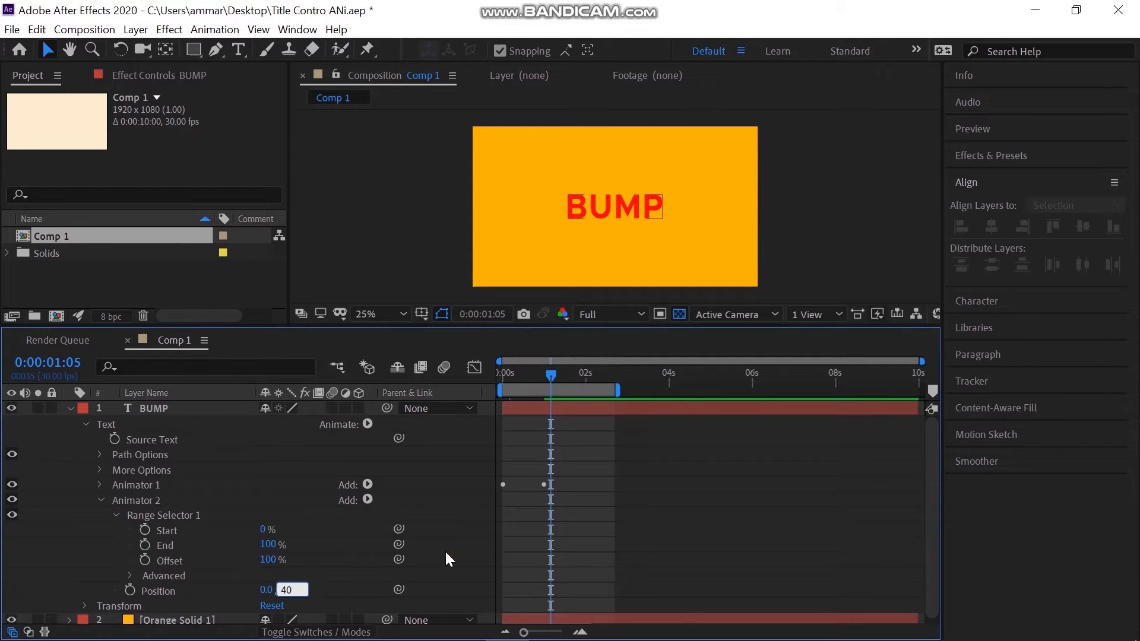
left_click(445, 559)
Step: In the advanced settings of Animator 2's range selector, set Shape to Ramp Up and both Ease High and Ease Low to 40%
left_click(130, 576)
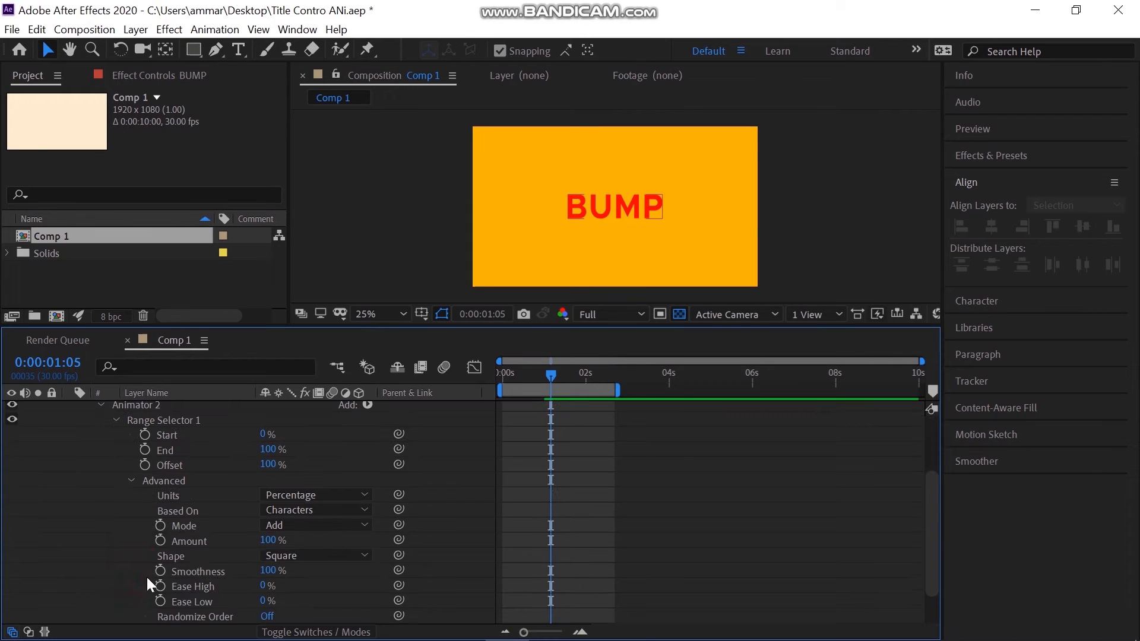
left_click(321, 559)
left_click(330, 465)
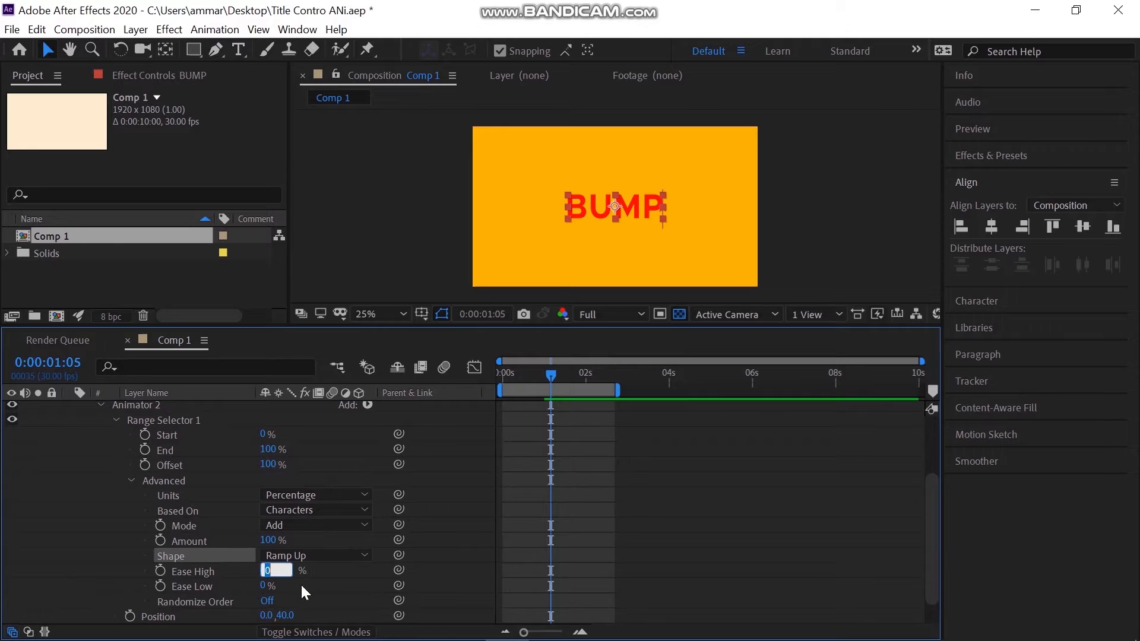
type("40")
key("Return")
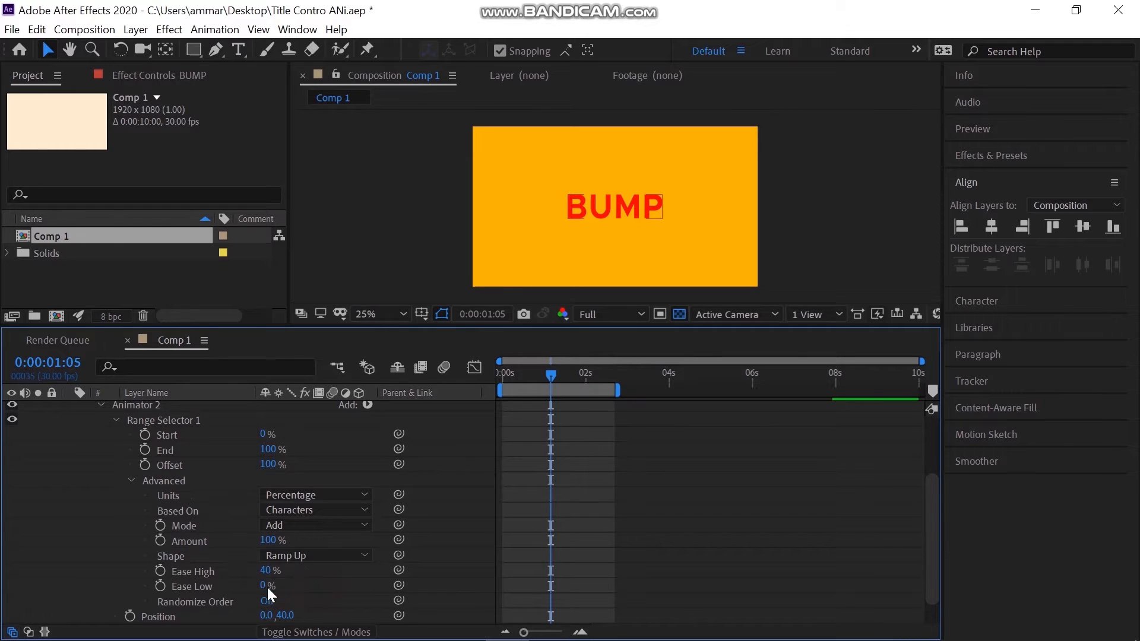
left_click(265, 586)
type("40")
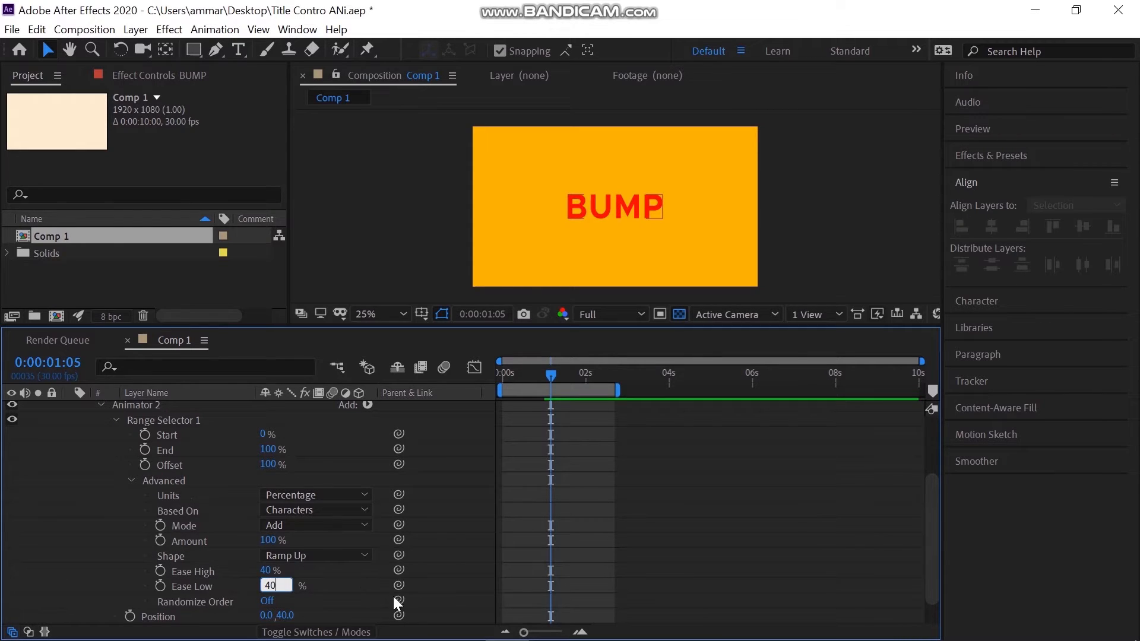
key("Return")
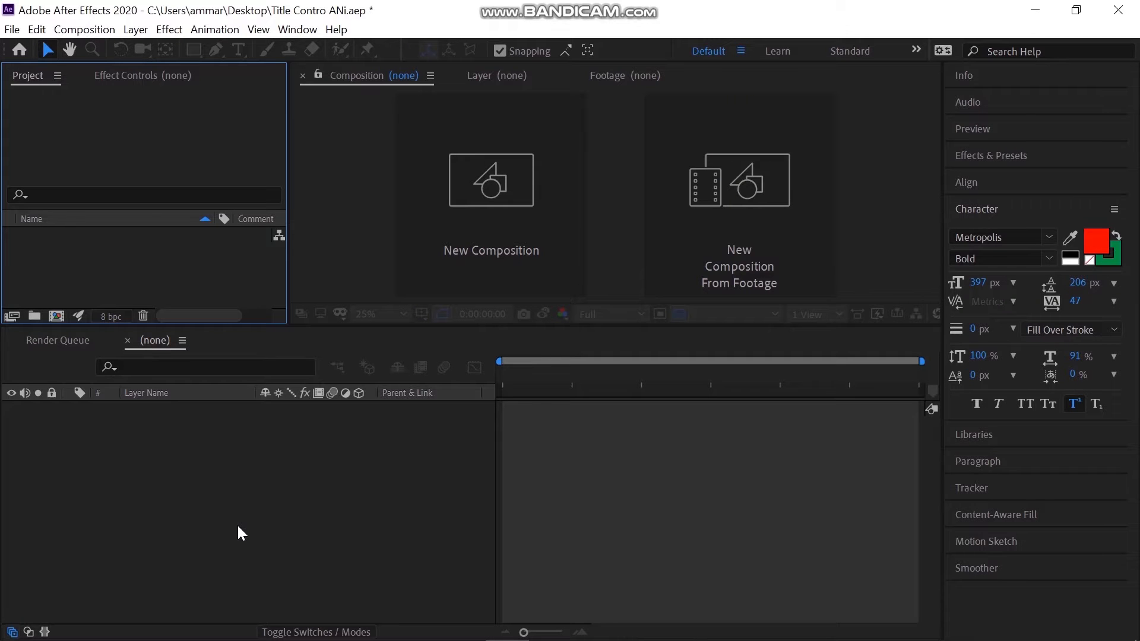
Step: Create a 1920 x 1080 composition at 30 fps lasting 10 seconds, with the aspect ratio locked to 16:9
left_click(452, 265)
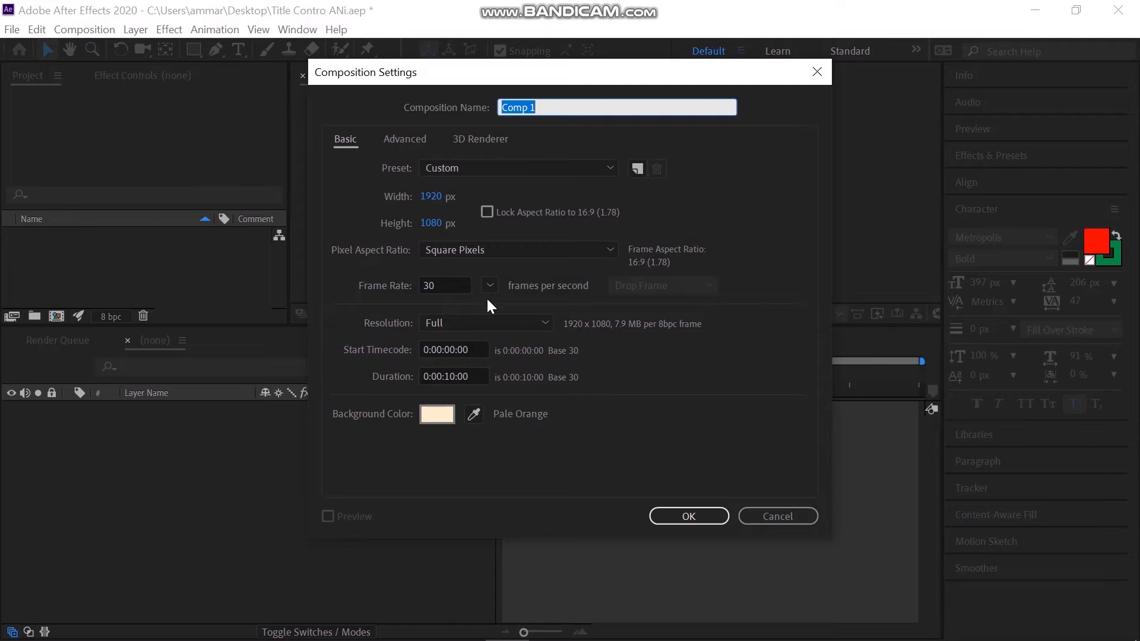
left_click(489, 211)
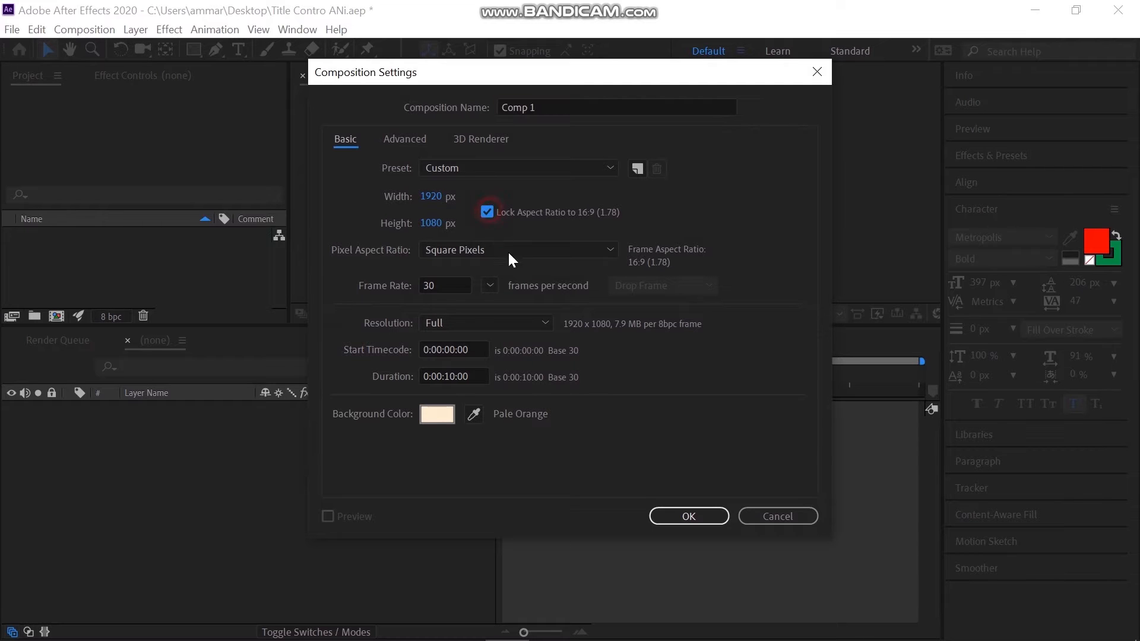
left_click(700, 518)
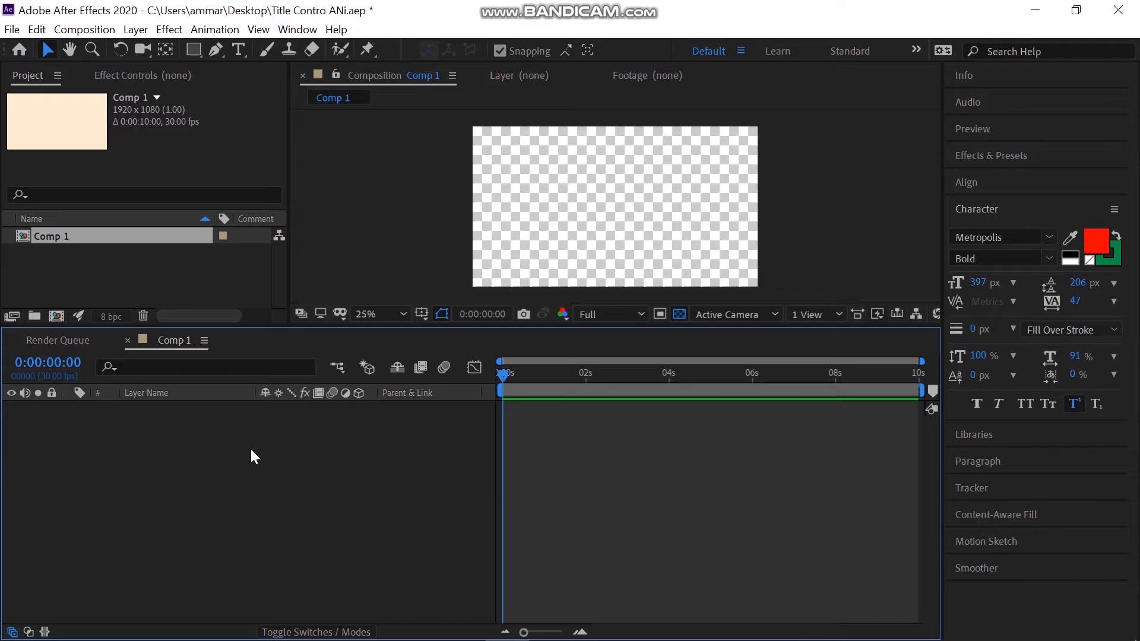
Step: Add a comp-sized yellow solid layer with color FFD200 as the background
left_click(147, 266)
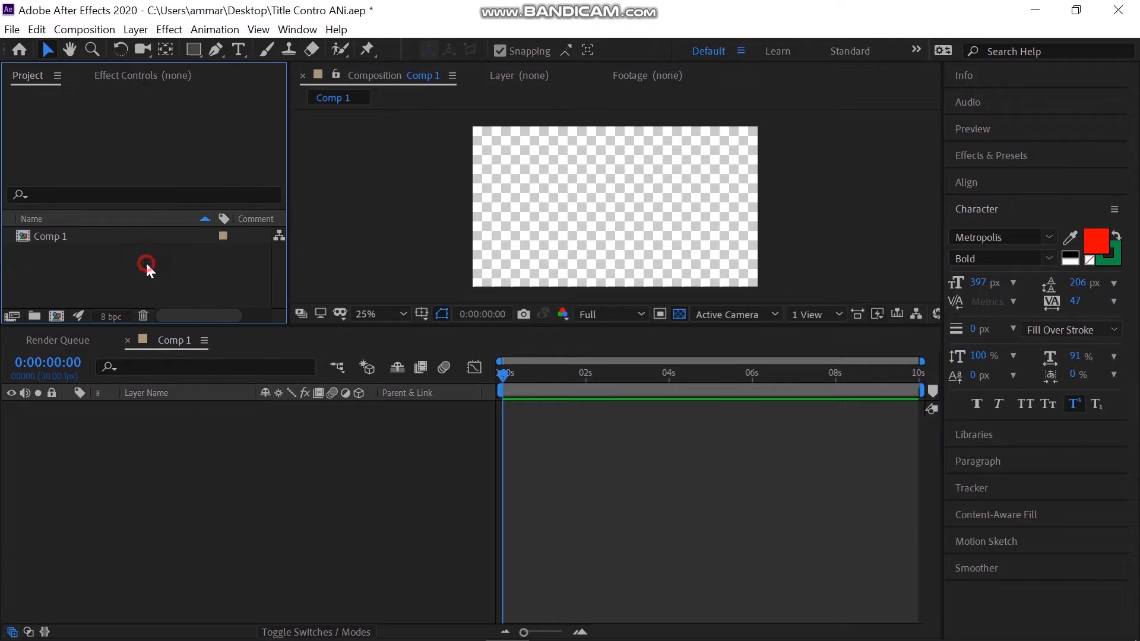
right_click(203, 451)
mouse_move(230, 459)
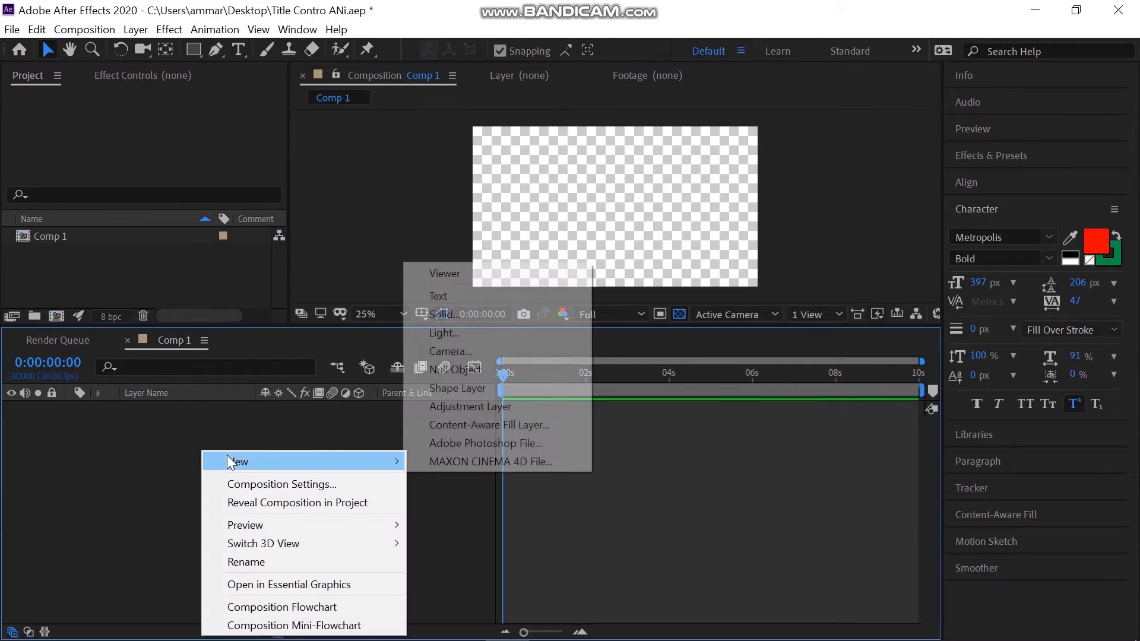
left_click(485, 320)
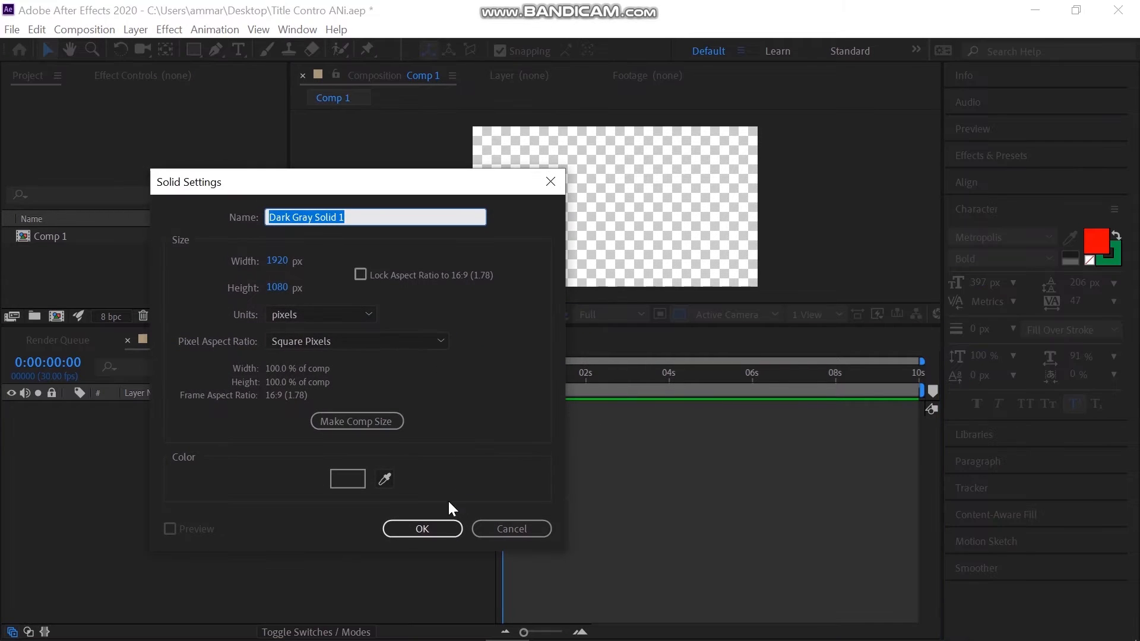
left_click(380, 484)
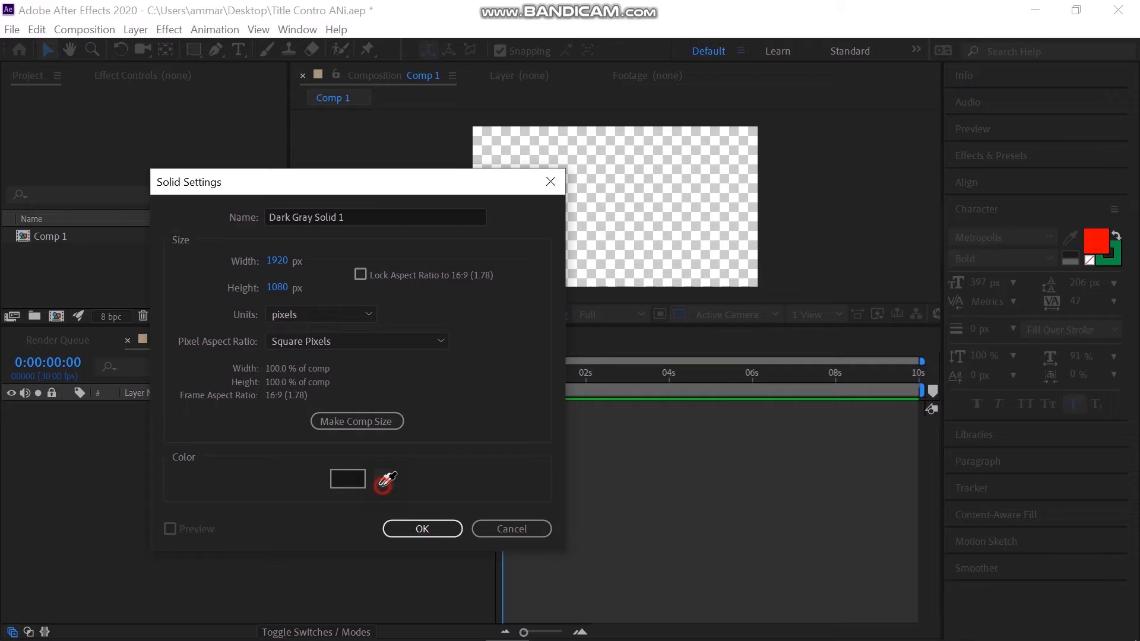
left_click(348, 479)
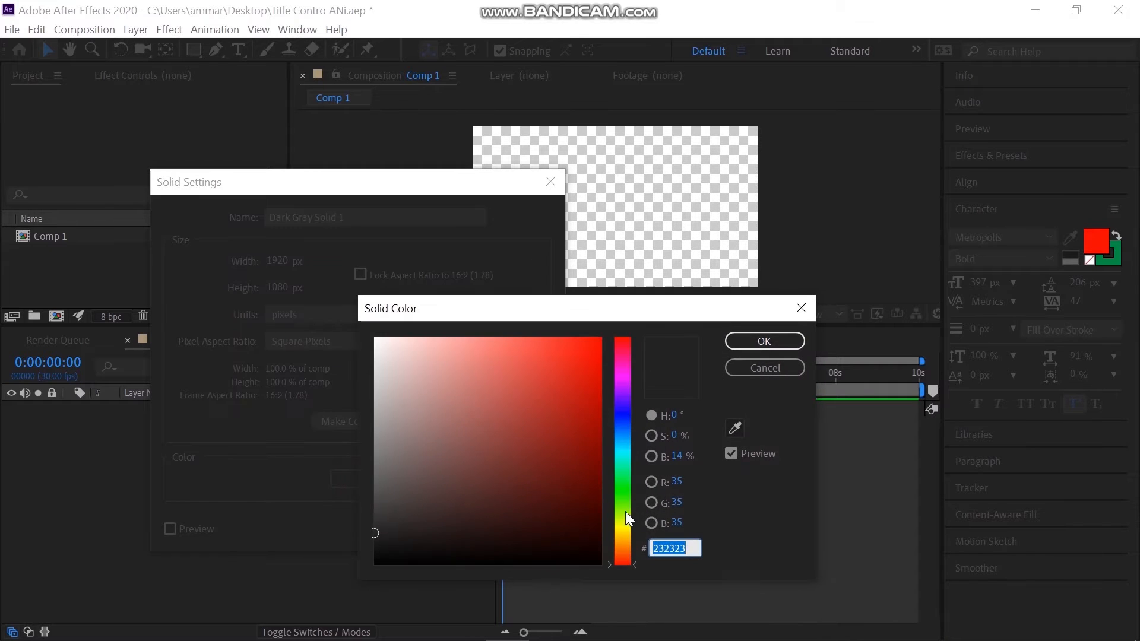
left_click_drag(624, 516, 618, 533)
left_click_drag(565, 399, 621, 322)
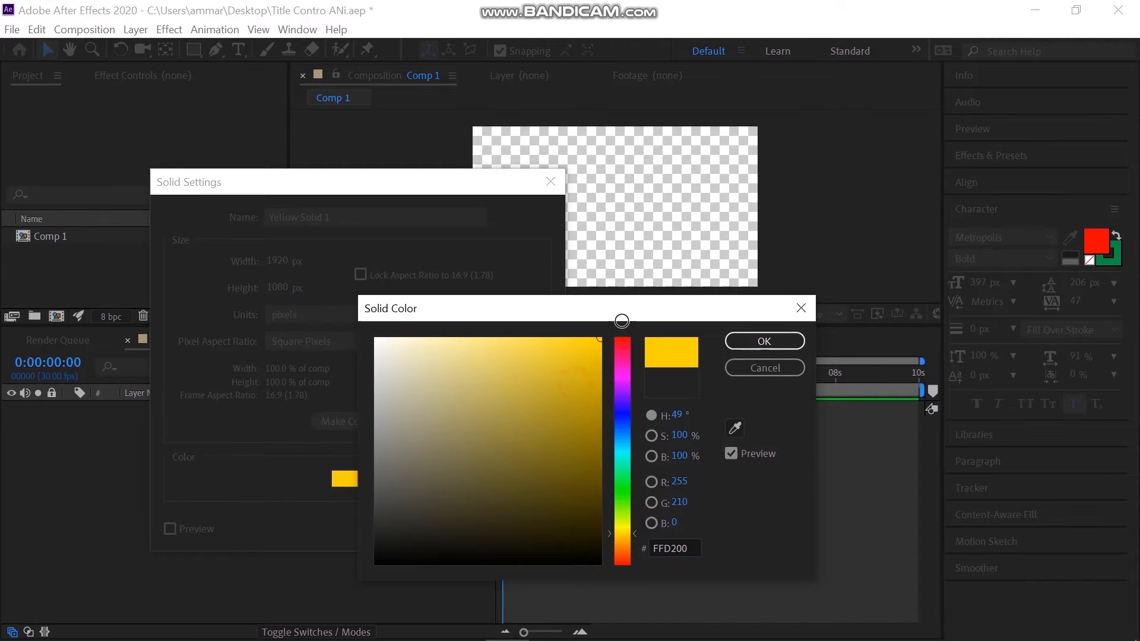
left_click(755, 342)
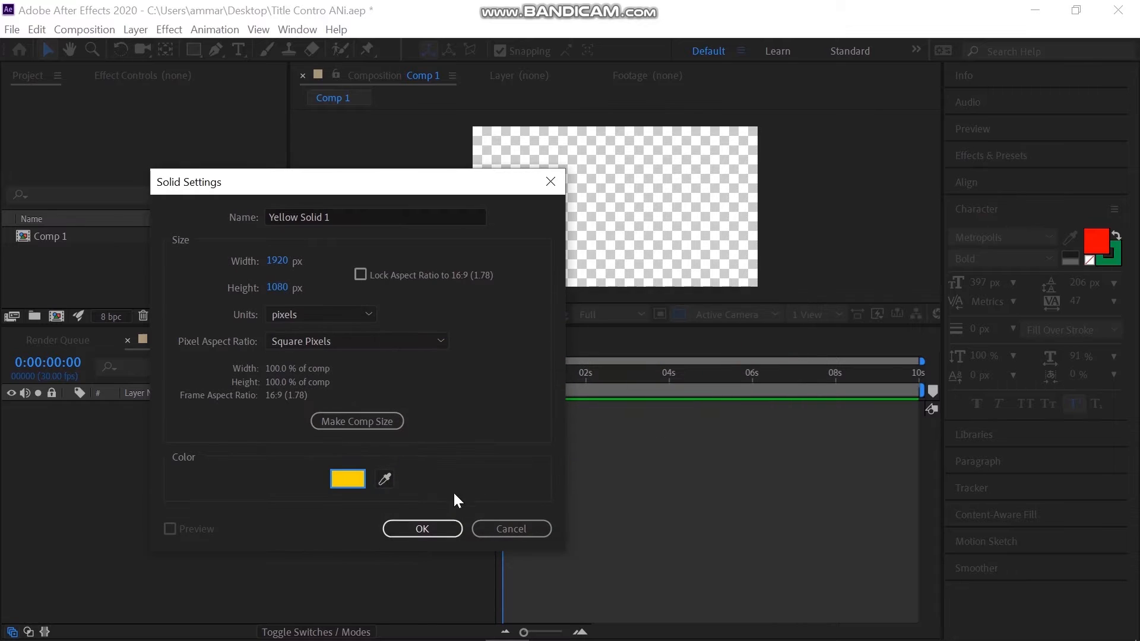
left_click(438, 534)
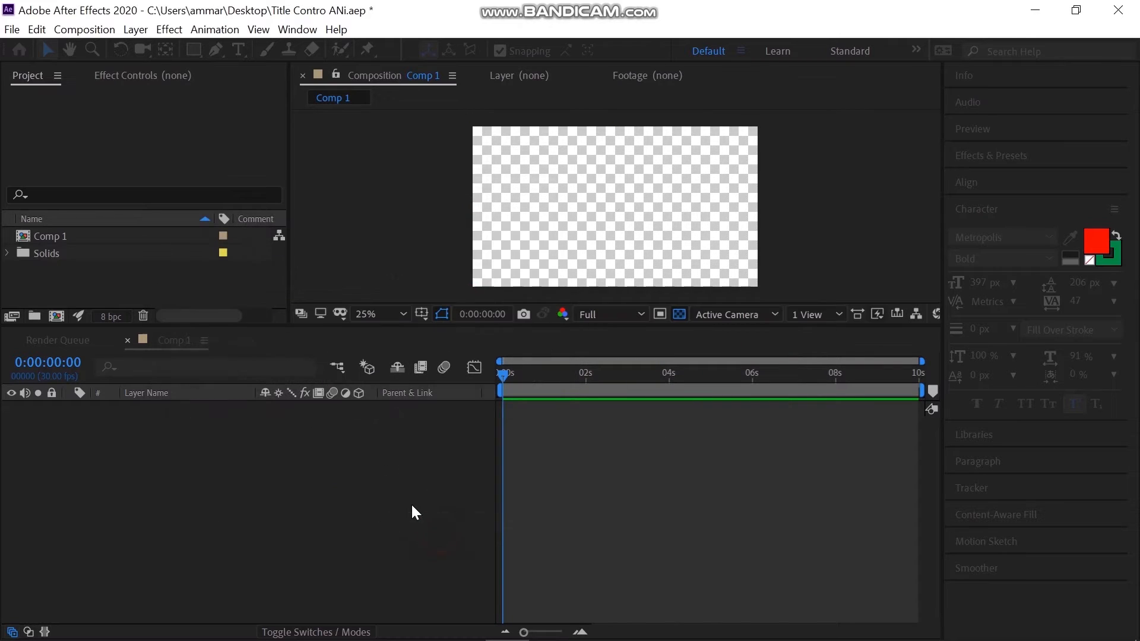
left_click(260, 479)
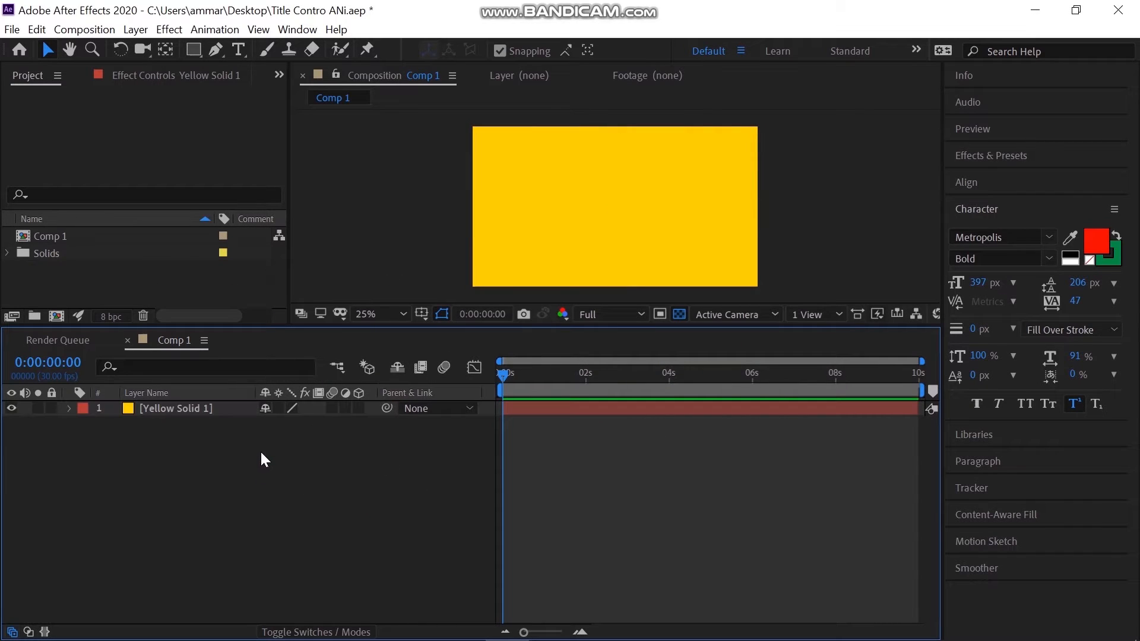
Step: Add a text layer reading NEXT in the upper part of the composition
left_click(238, 50)
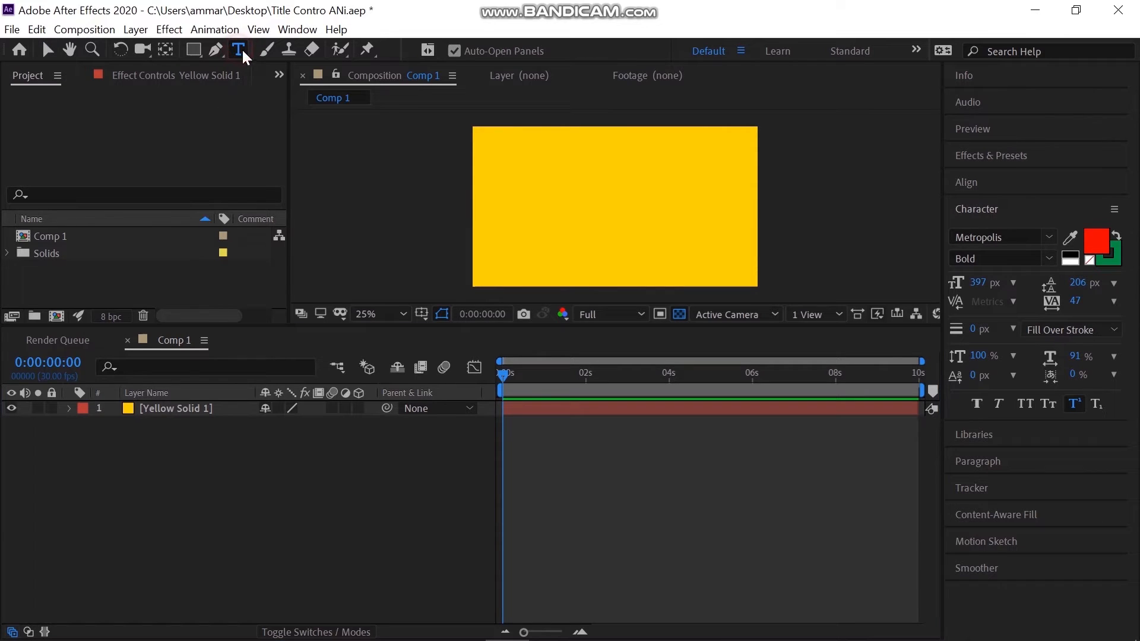
left_click(565, 193)
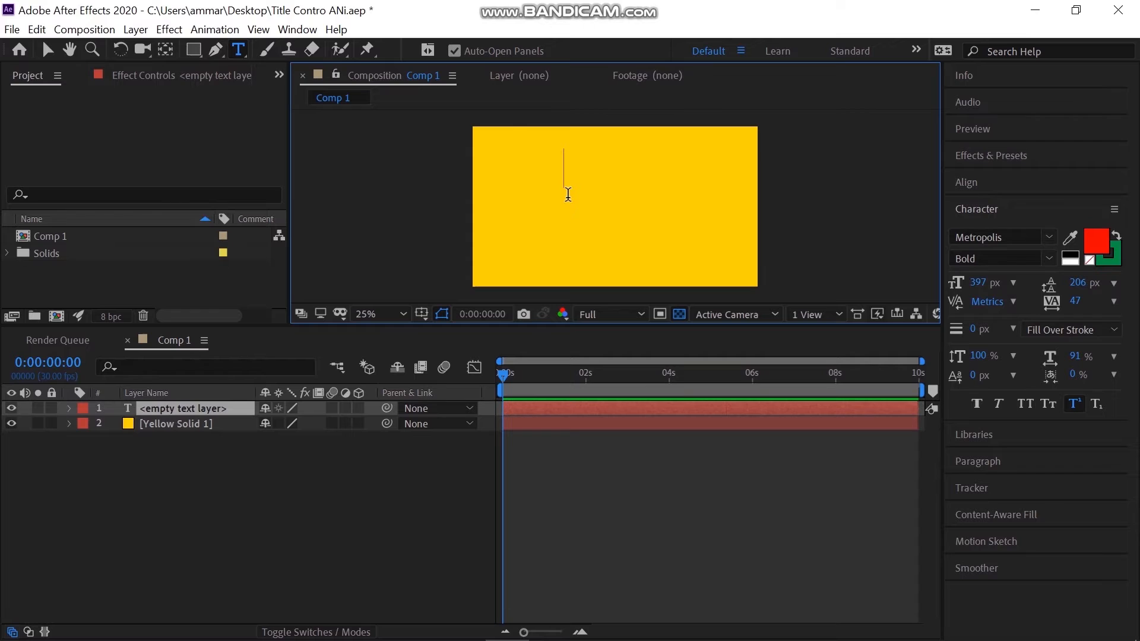
type("NEXT")
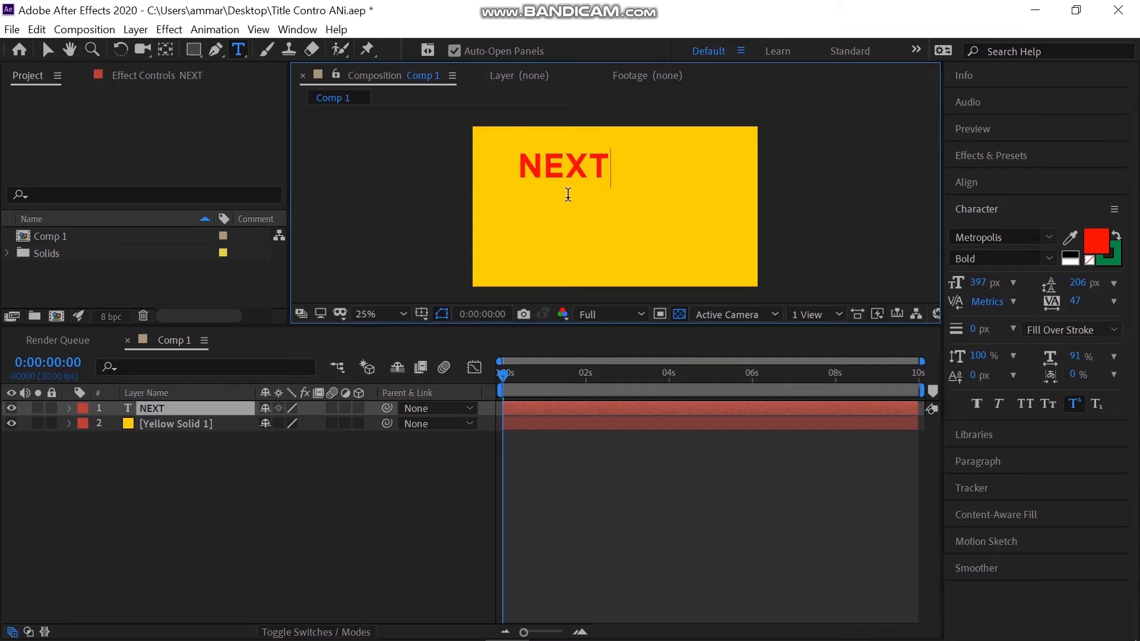
left_click(51, 47)
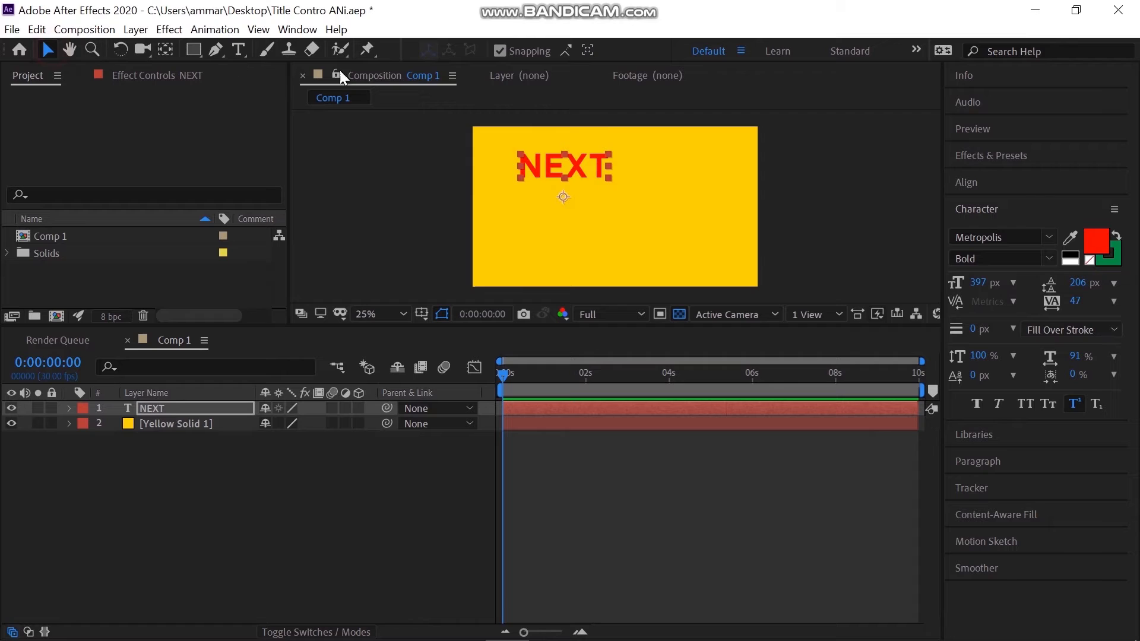
Step: Center the NEXT layer horizontally and vertically in the composition
left_click(970, 185)
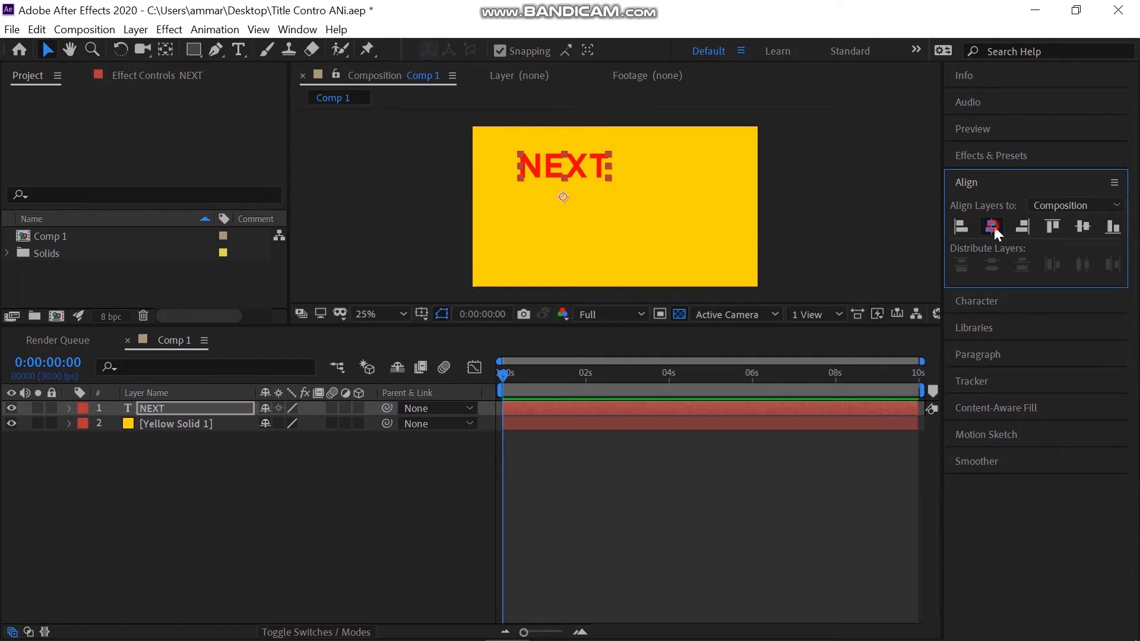
left_click(992, 226)
left_click(1083, 227)
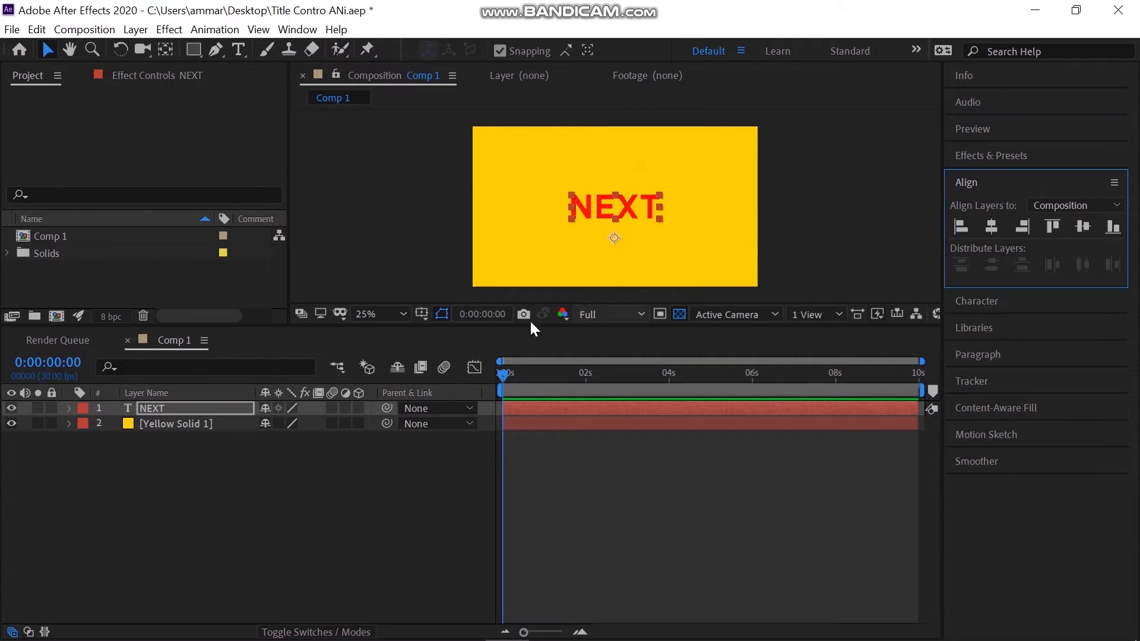
Step: Center the anchor point of the NEXT layer on its text
left_click(196, 408)
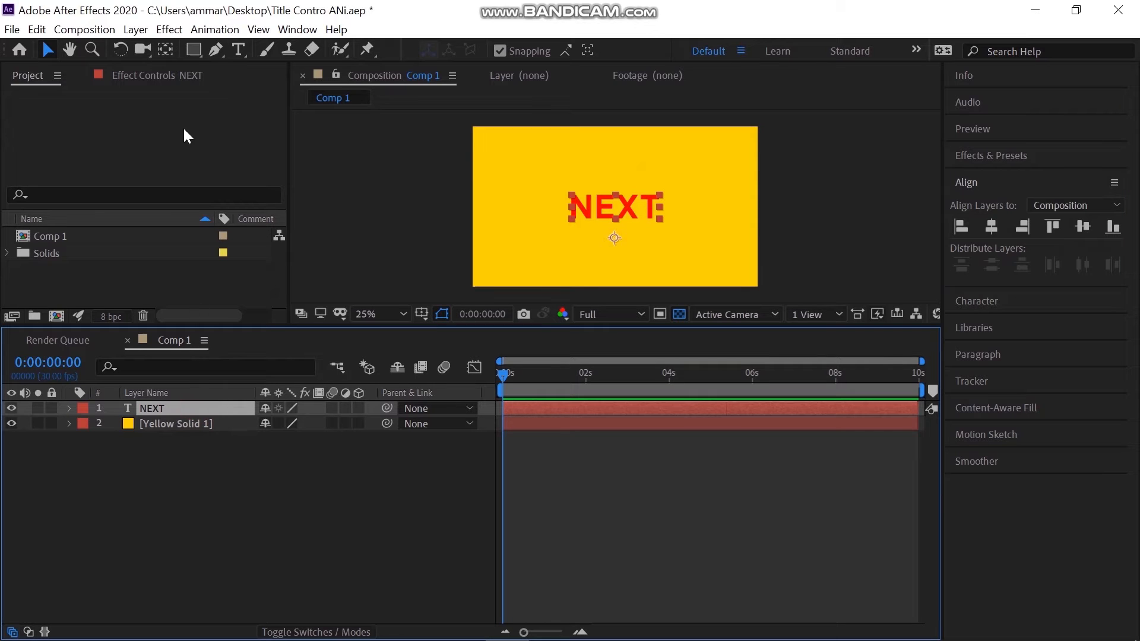
left_click(170, 51)
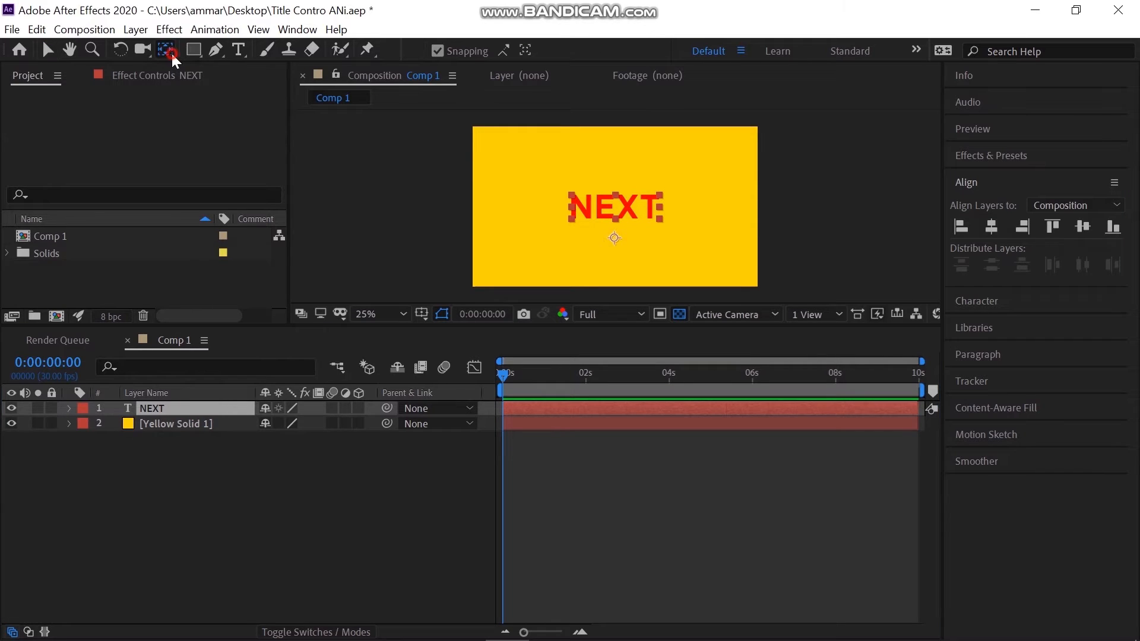
left_click(391, 508)
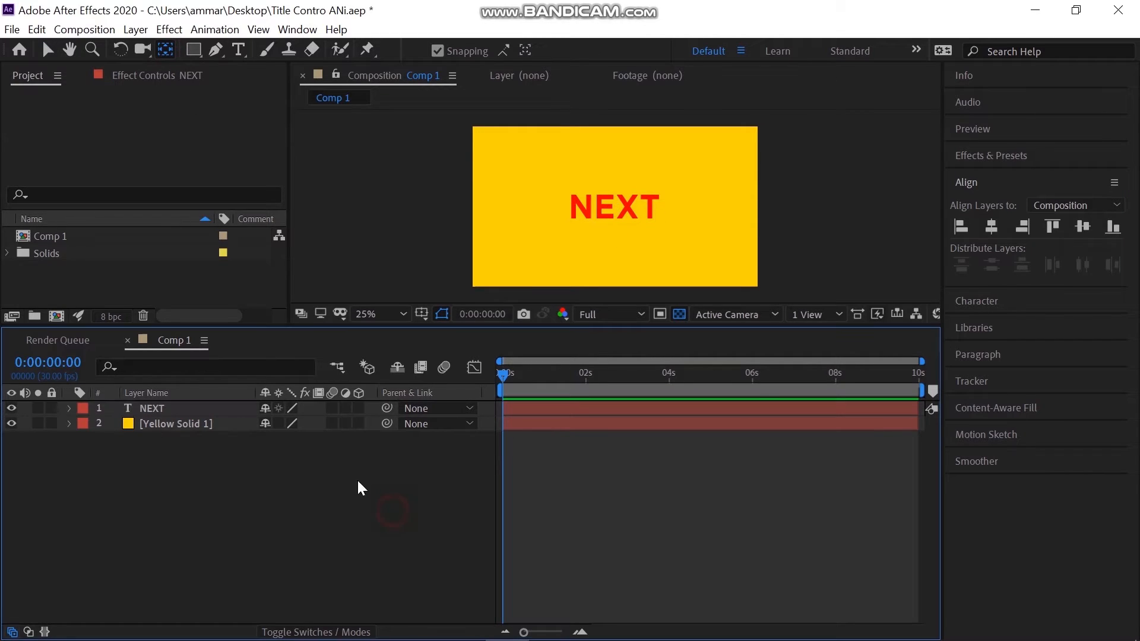
Step: Enable per-character 3D on the NEXT text layer
left_click(67, 411)
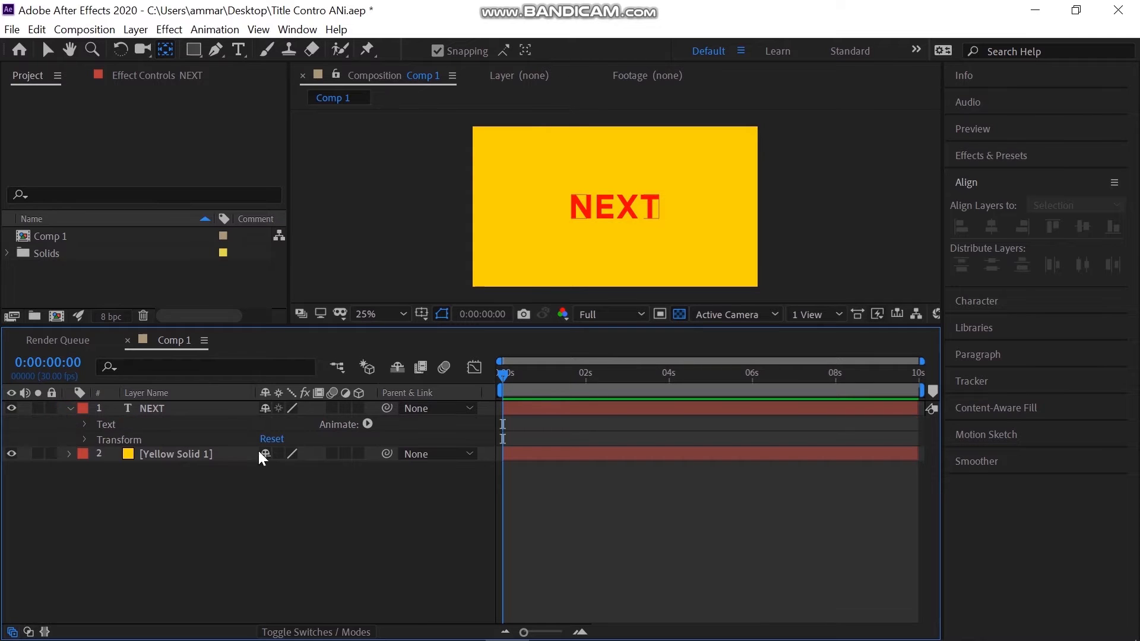
left_click(367, 423)
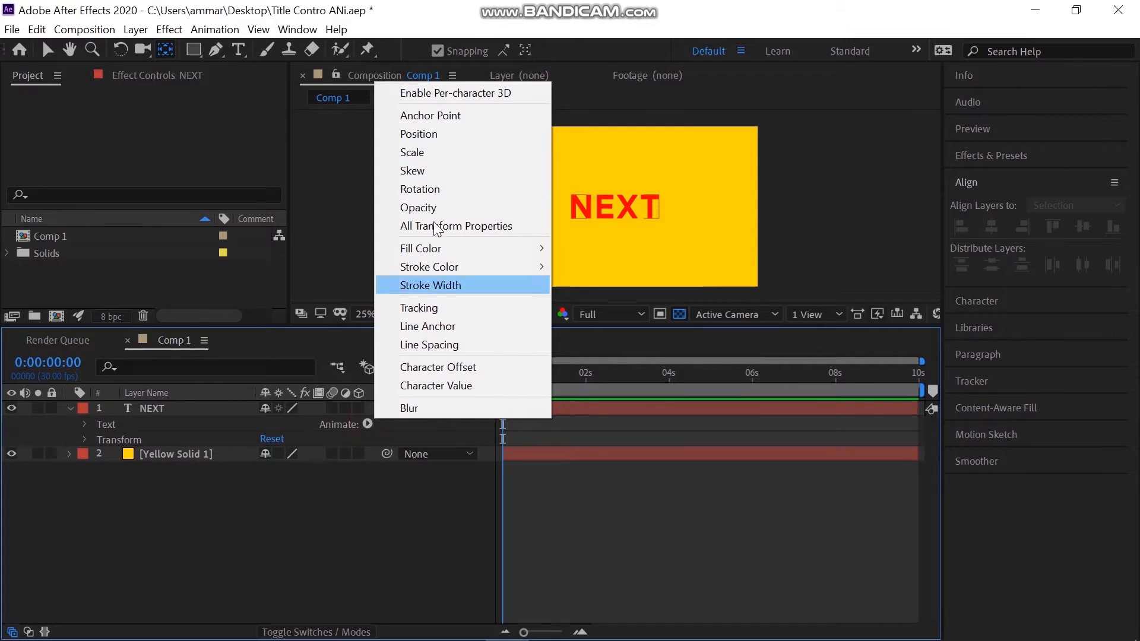
left_click(440, 93)
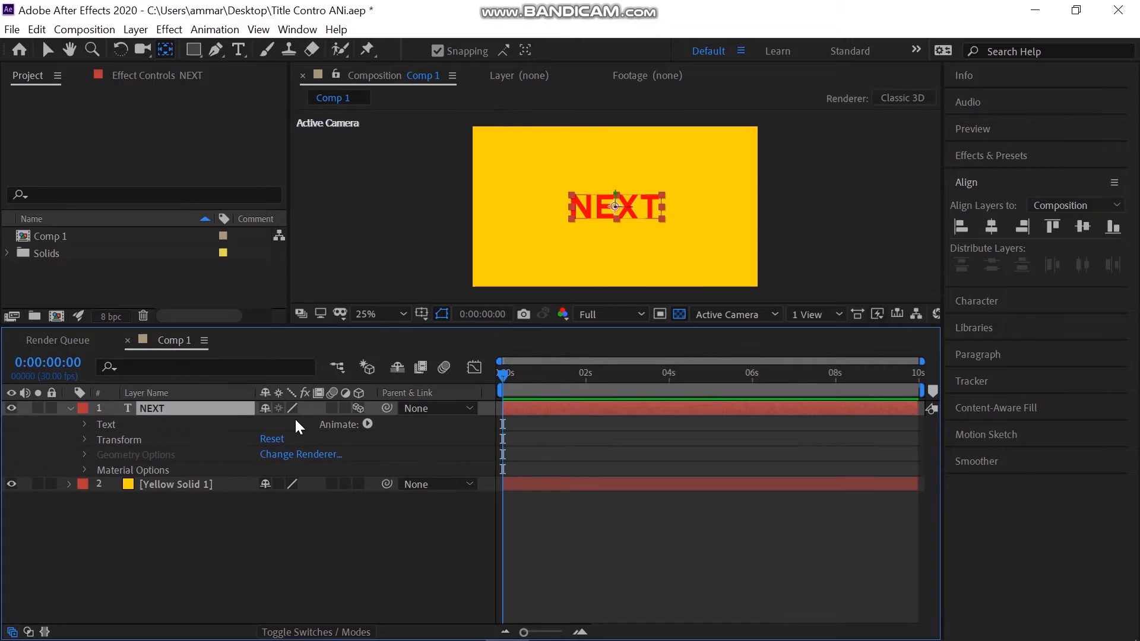
Step: Add a text animator to the NEXT layer with both Rotation and Scale properties
left_click(366, 424)
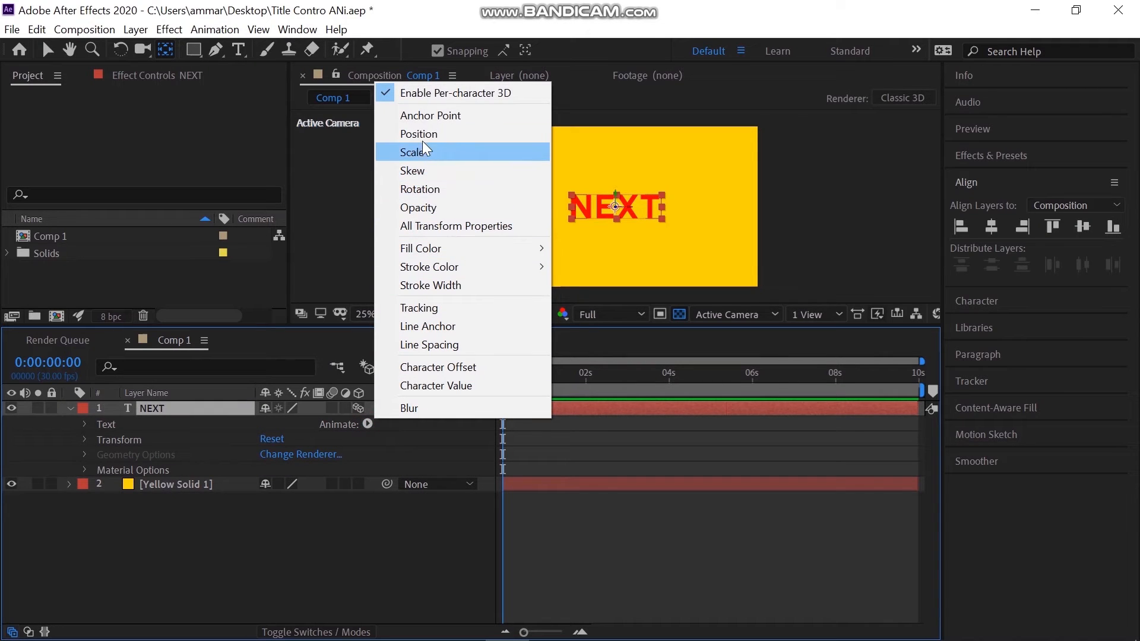
left_click(430, 189)
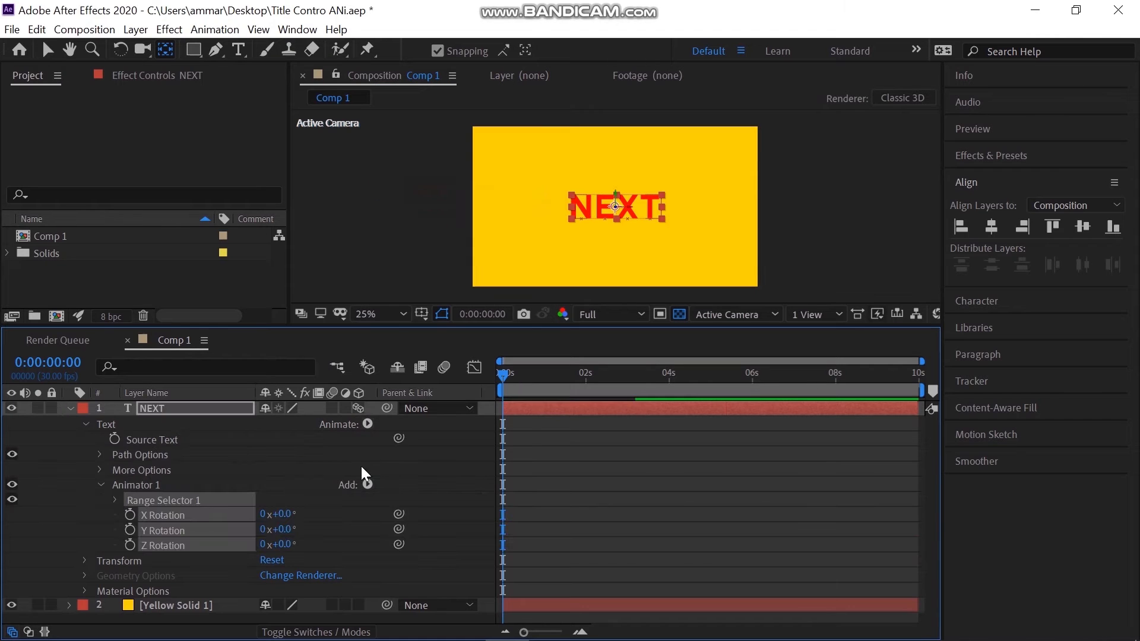
left_click(369, 425)
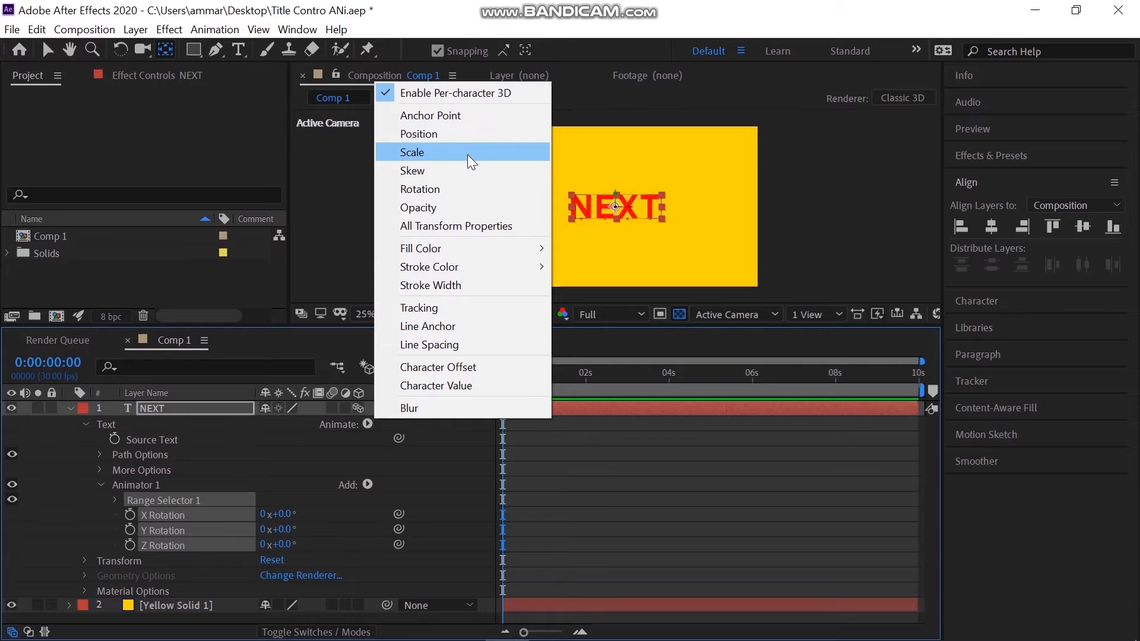
left_click(468, 153)
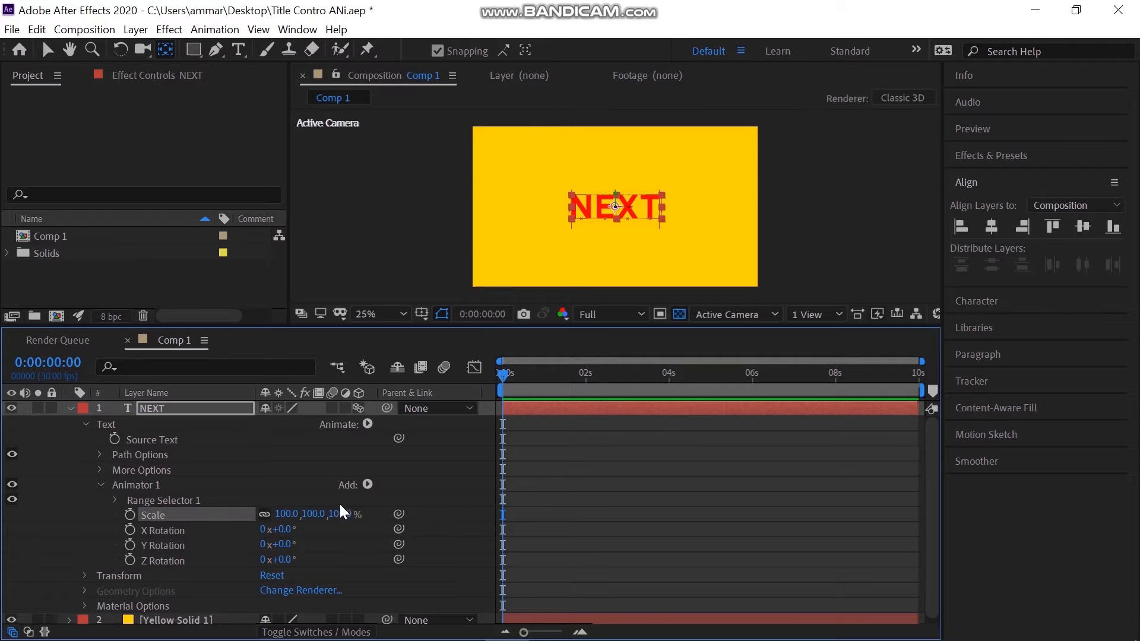
Step: Set the text animator's Scale to 60%, X Rotation to -90° and Y Rotation to 45°
left_click(315, 515)
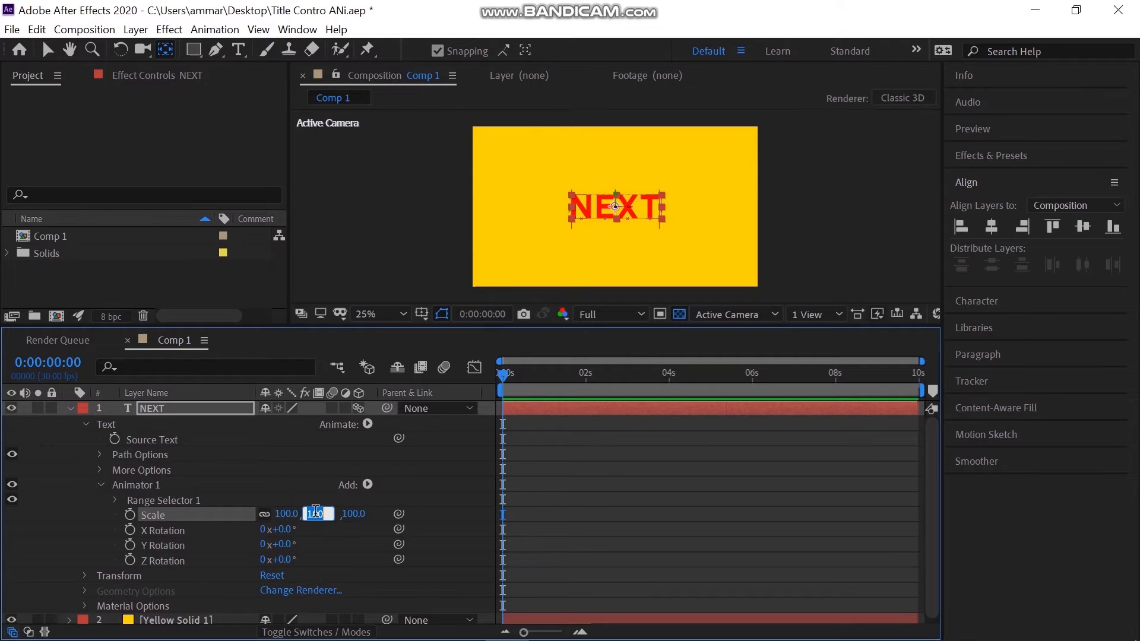
type("60")
key("Return")
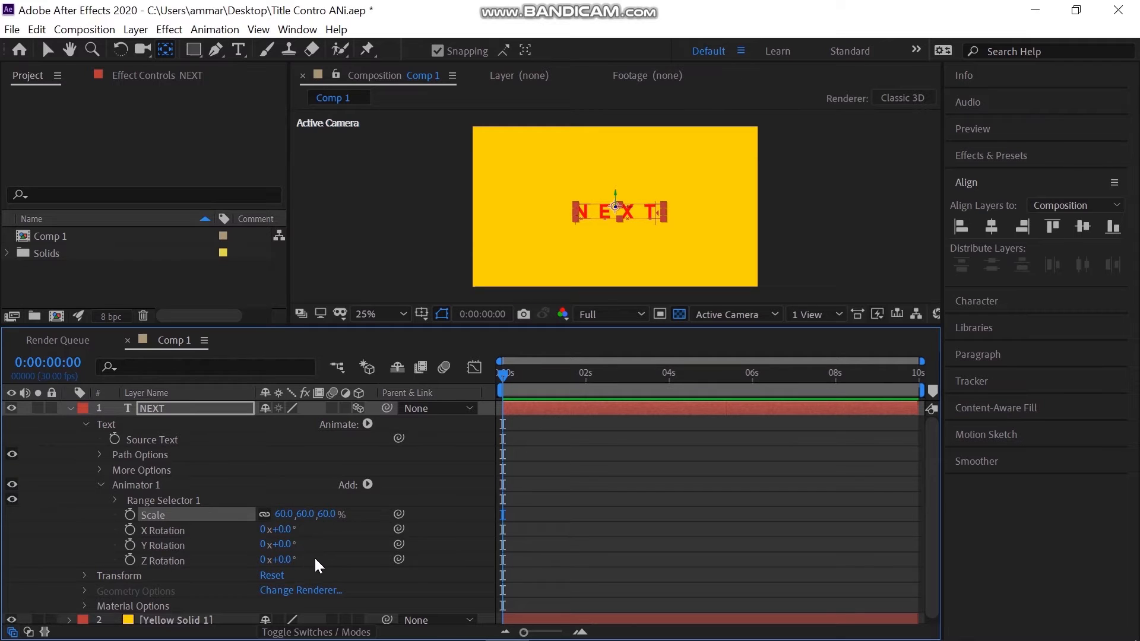
left_click(285, 529)
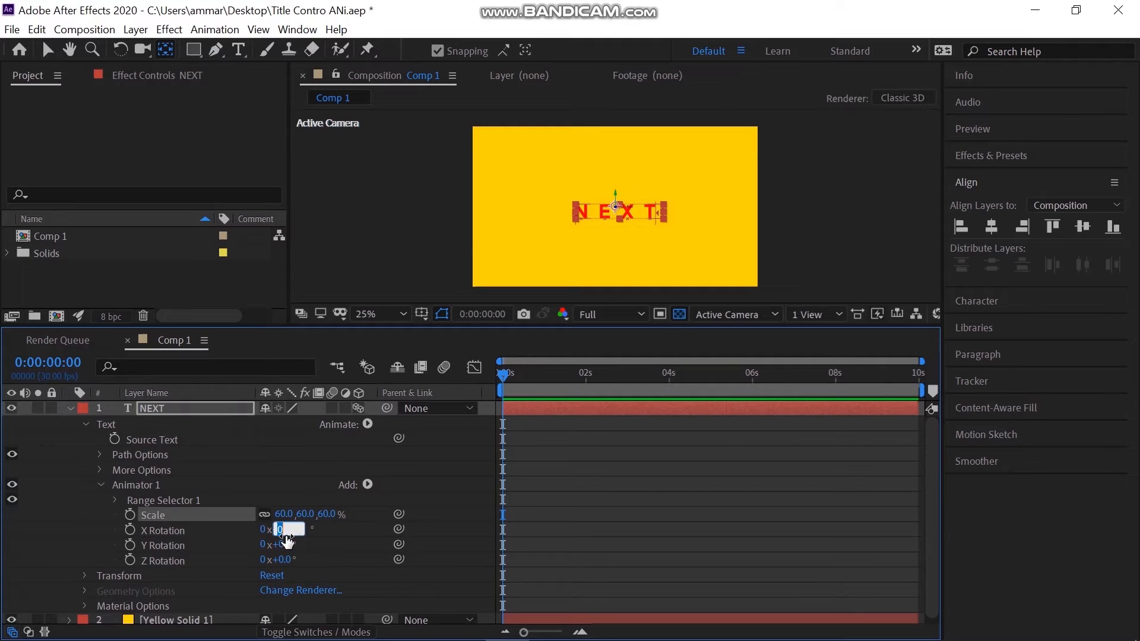
type("-90")
left_click(285, 544)
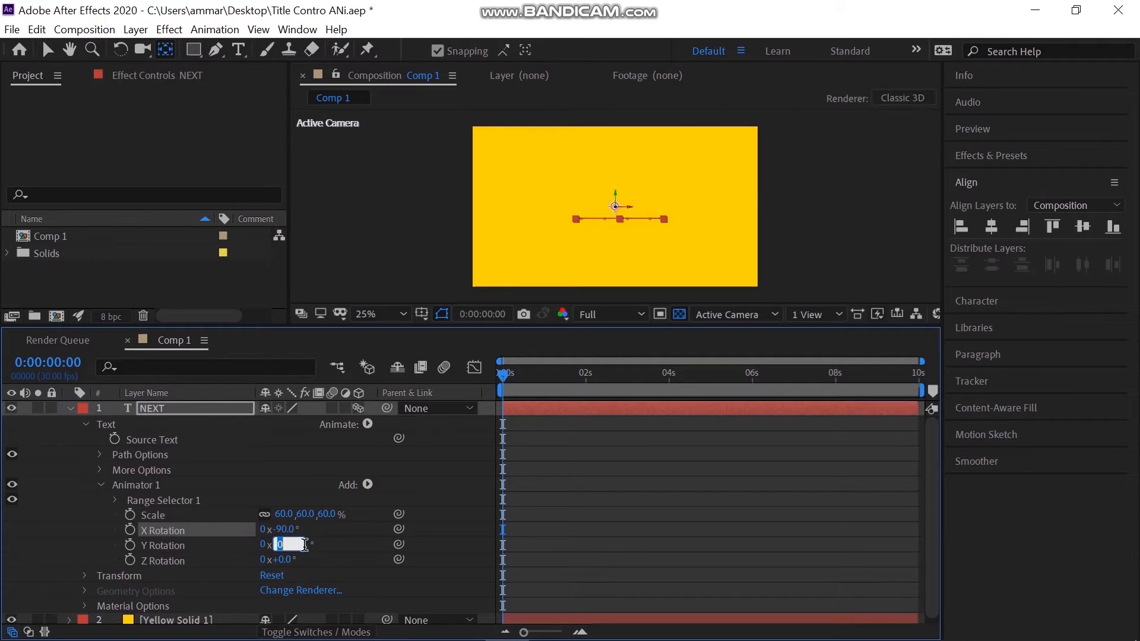
type("45")
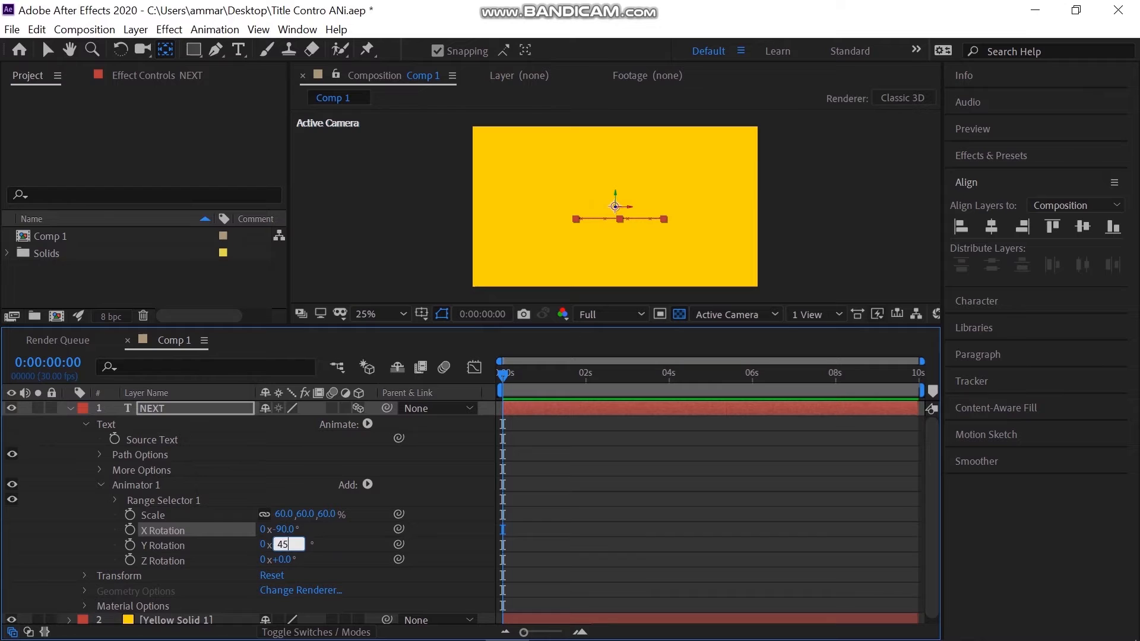
key("Return")
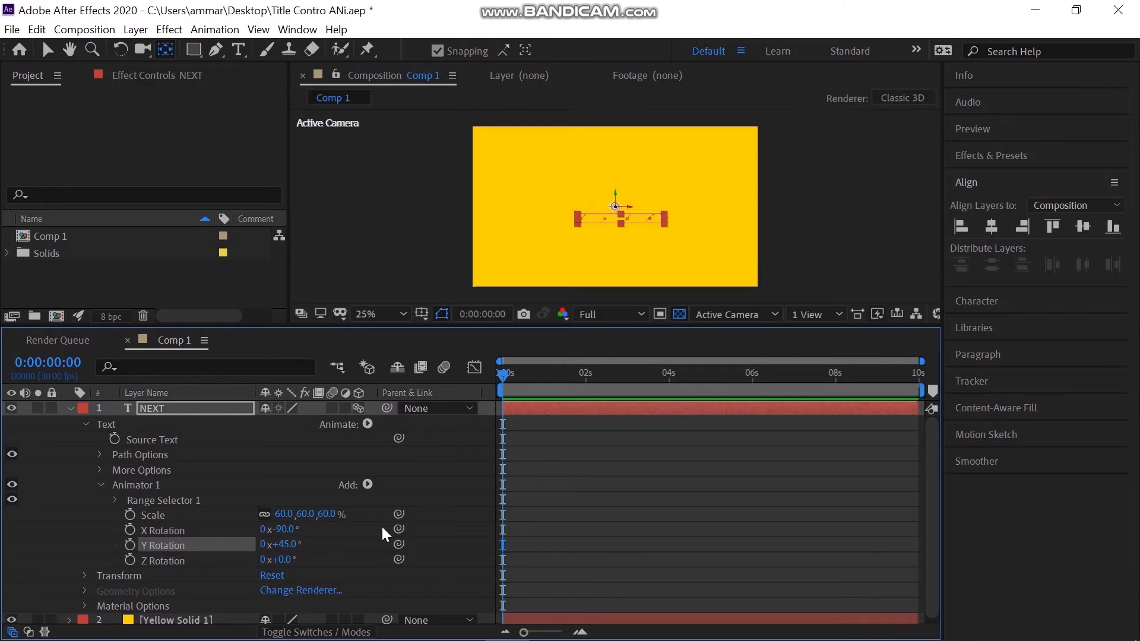
left_click(370, 542)
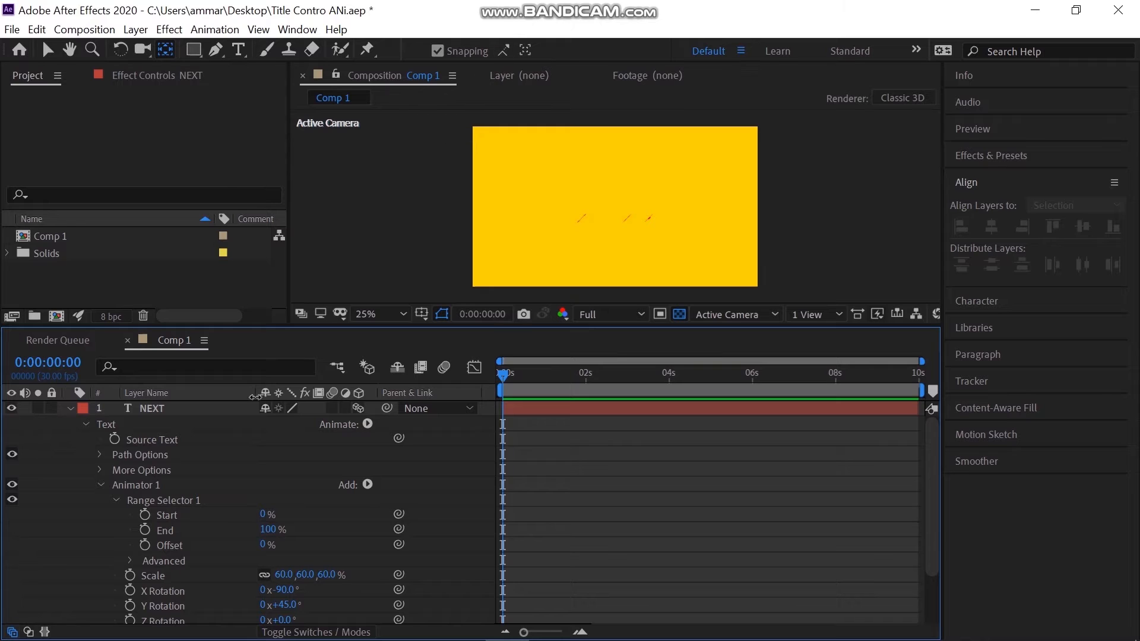
Step: Lower the Opacity in the NEXT layer's Transform properties until the text is fully transparent
scroll(212, 516, "down", 3)
left_click(83, 571)
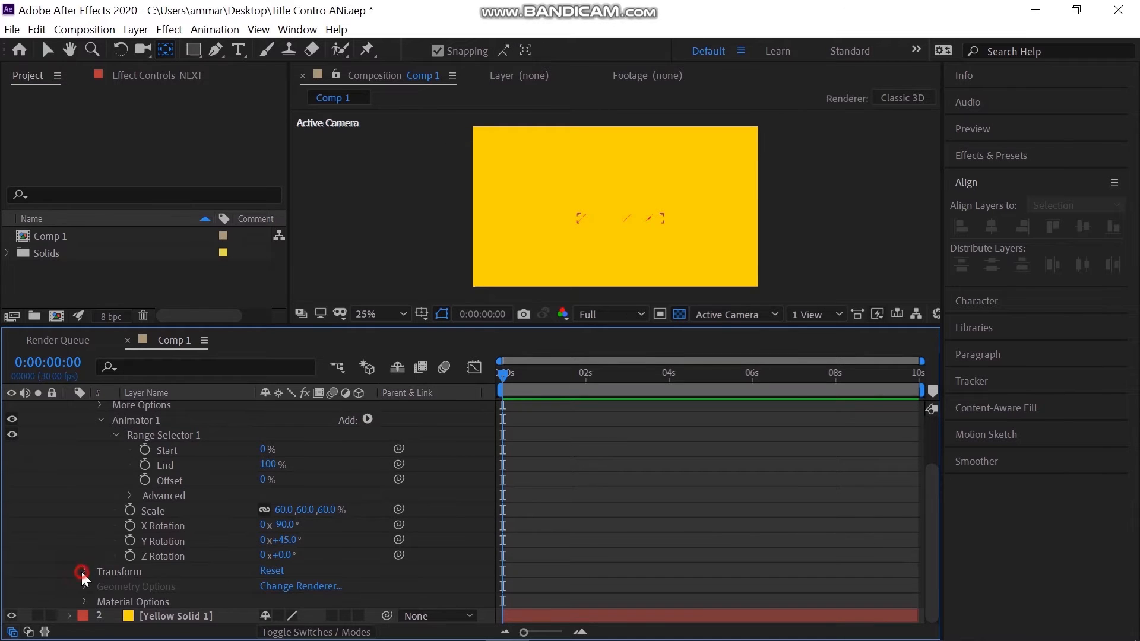
scroll(130, 583, "down", 3)
left_click_drag(264, 616, 64, 618)
left_click(86, 495)
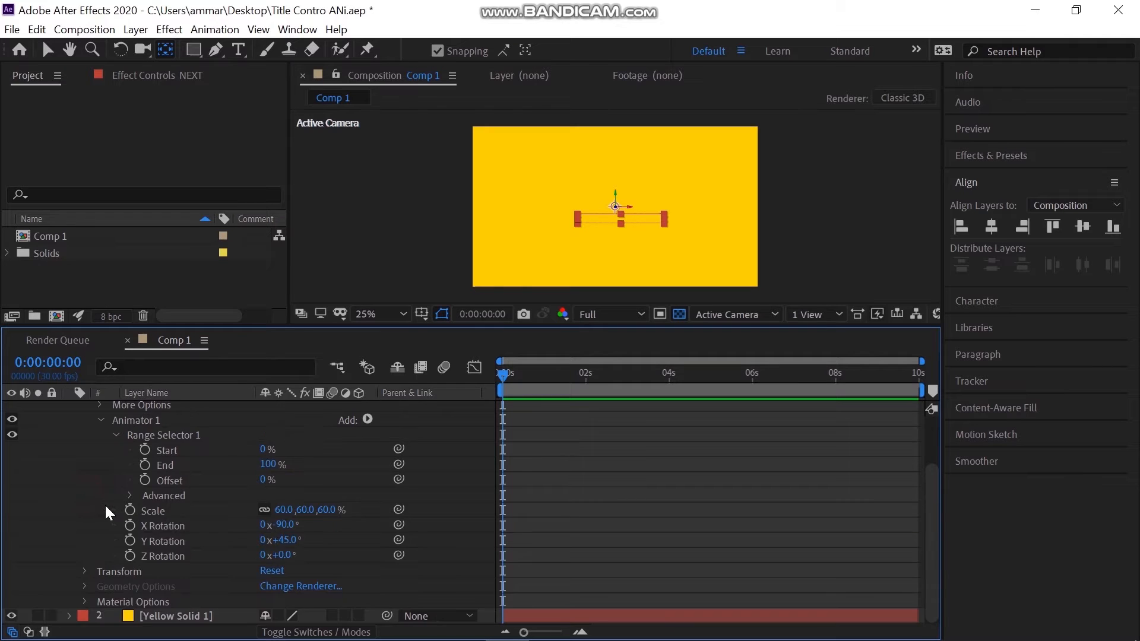
scroll(107, 505, "up", 3)
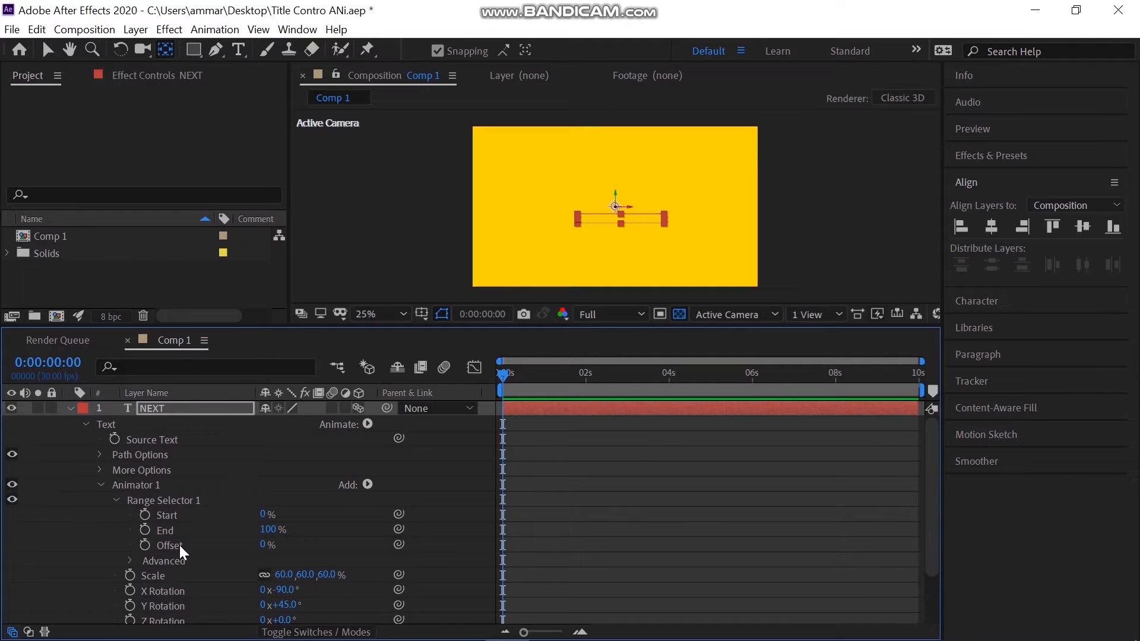
Step: Animate Animator 1's range selector Offset, keying a lower value at 0:00:00:00 and 100% at 0:00:01:29
left_click(586, 371)
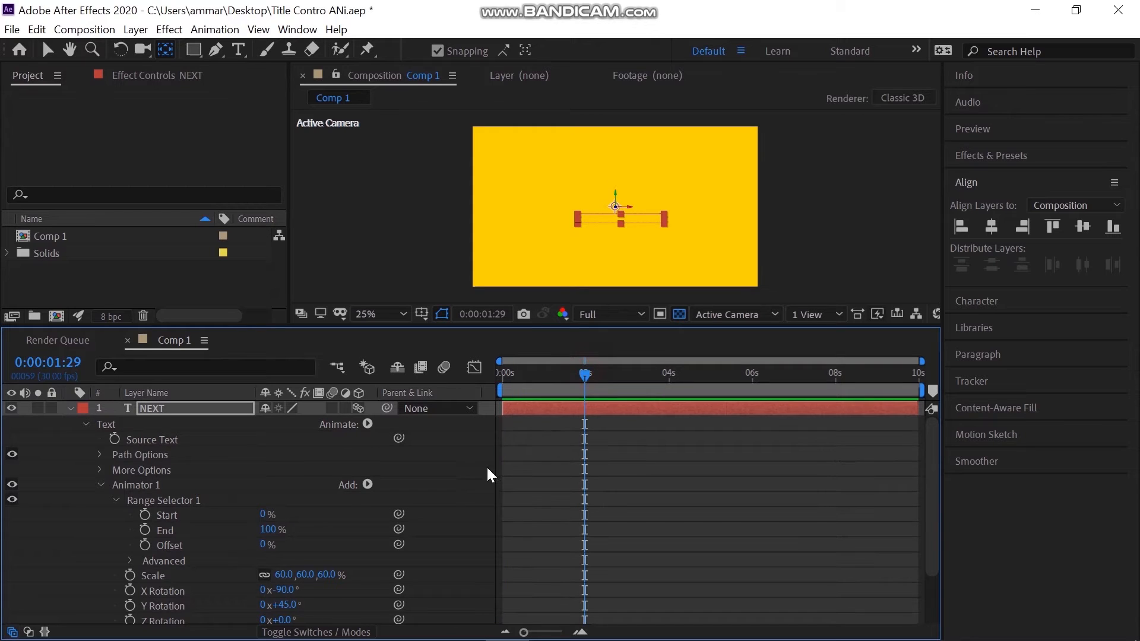
left_click(146, 545)
left_click_drag(266, 546, 83, 537)
left_click_drag(274, 547, 682, 536)
left_click_drag(514, 373, 479, 365)
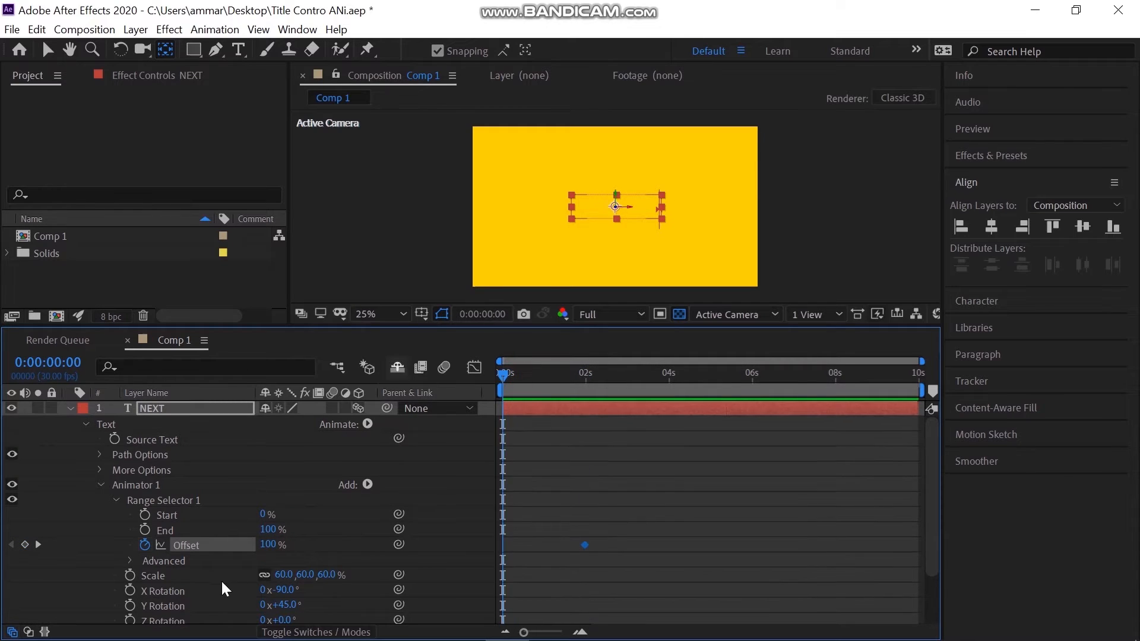
left_click_drag(265, 544, 14, 549)
left_click_drag(501, 375, 622, 383)
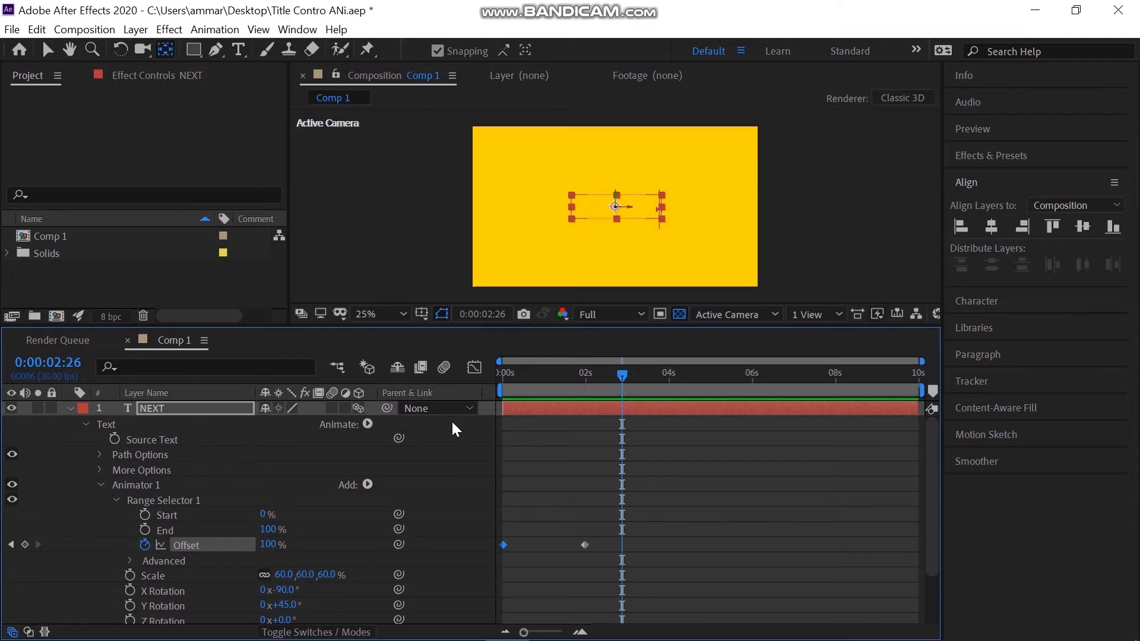
Step: Set the range selector's advanced Shape to Ramp Up and raise its Ease High and Ease Low values
left_click(131, 560)
scroll(149, 570, "down", 3)
left_click(299, 556)
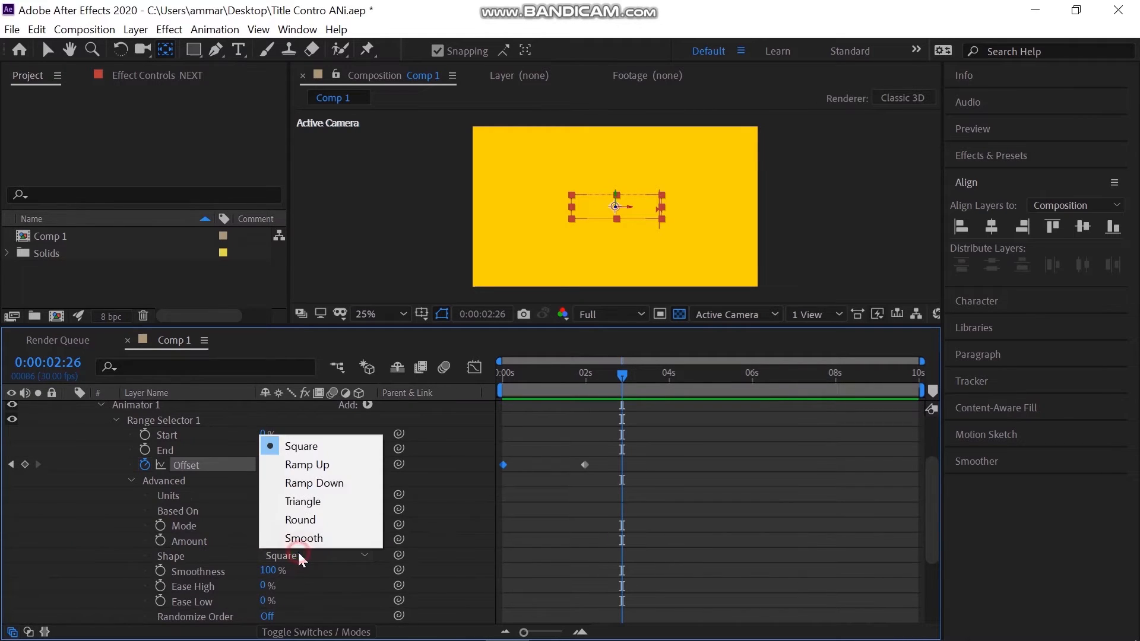
left_click(315, 465)
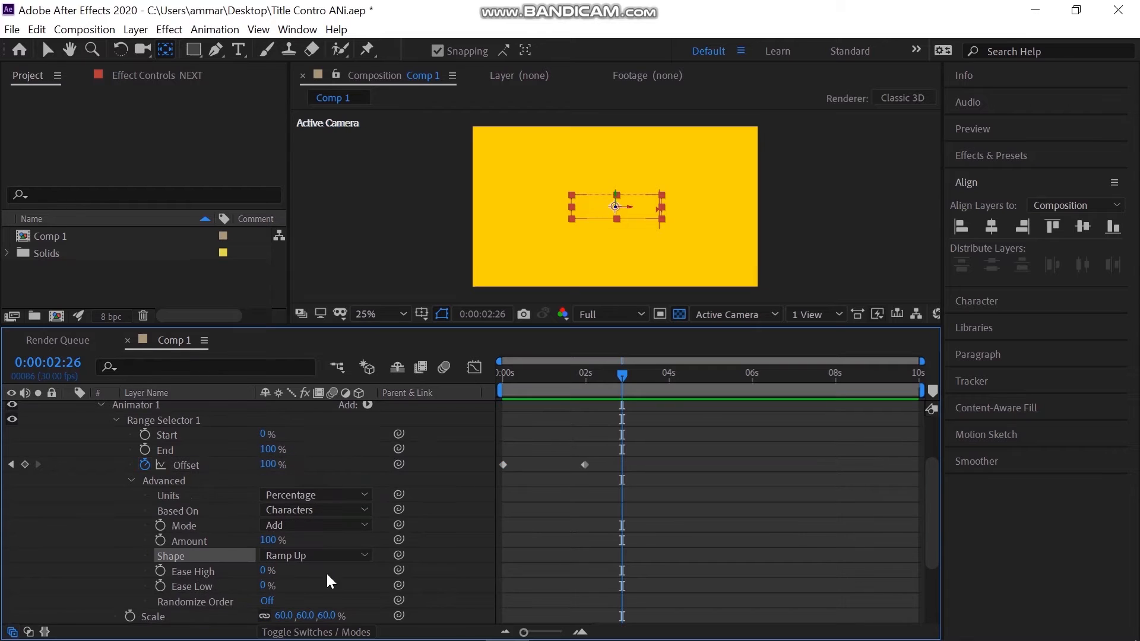
left_click_drag(265, 571, 509, 573)
left_click_drag(265, 591, 487, 571)
left_click(475, 568)
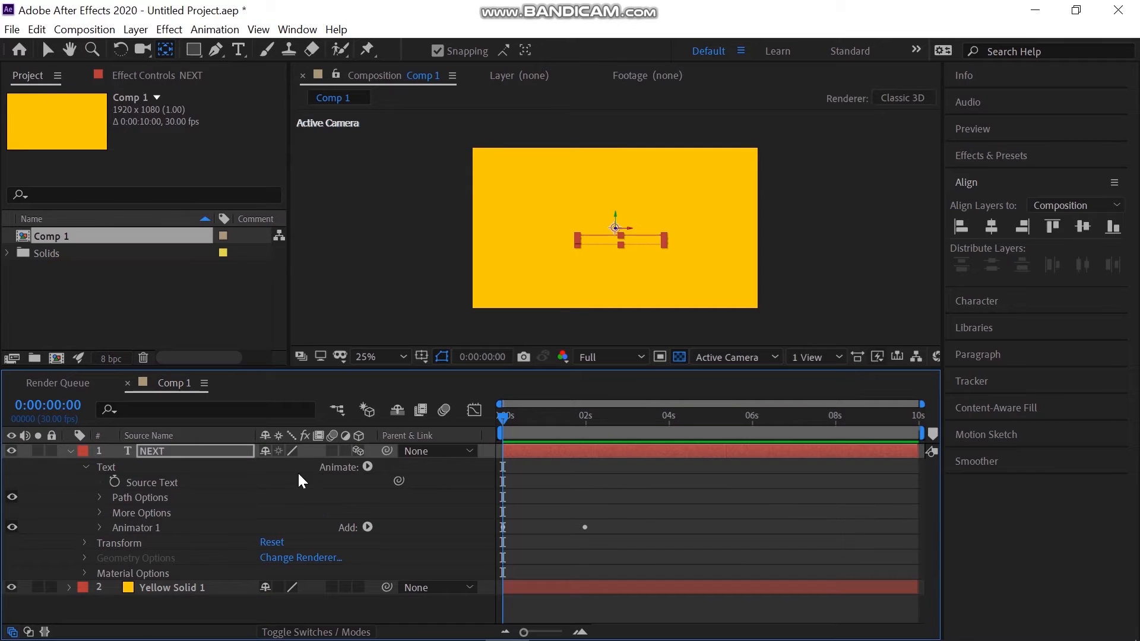
Step: Add a second text animator to the NEXT layer with Scale set to 120%
left_click(367, 466)
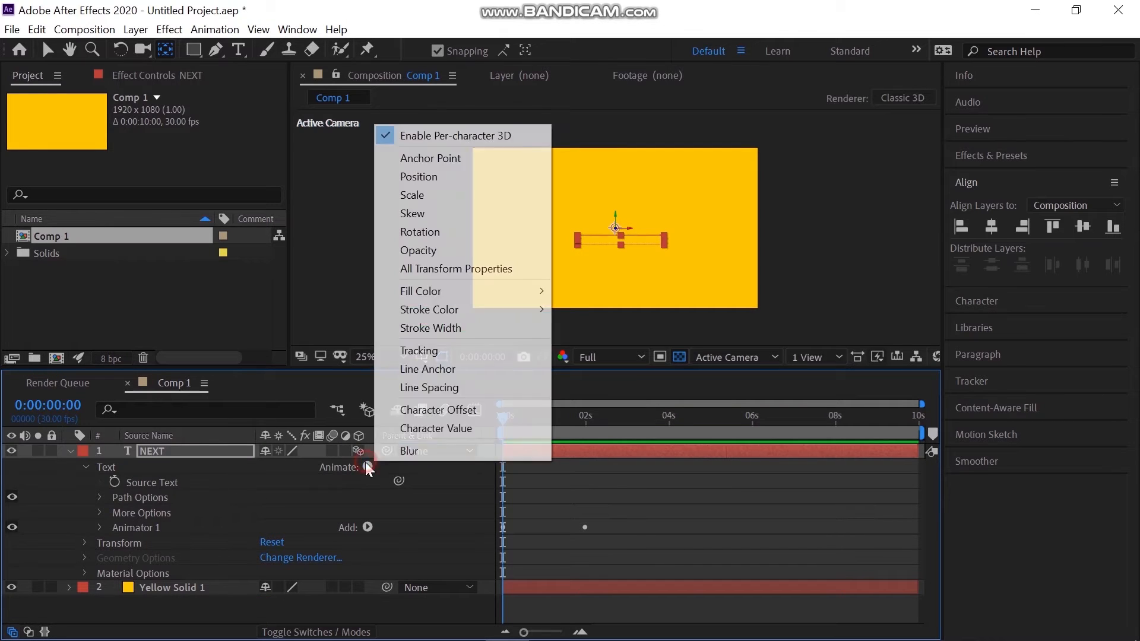
left_click(449, 201)
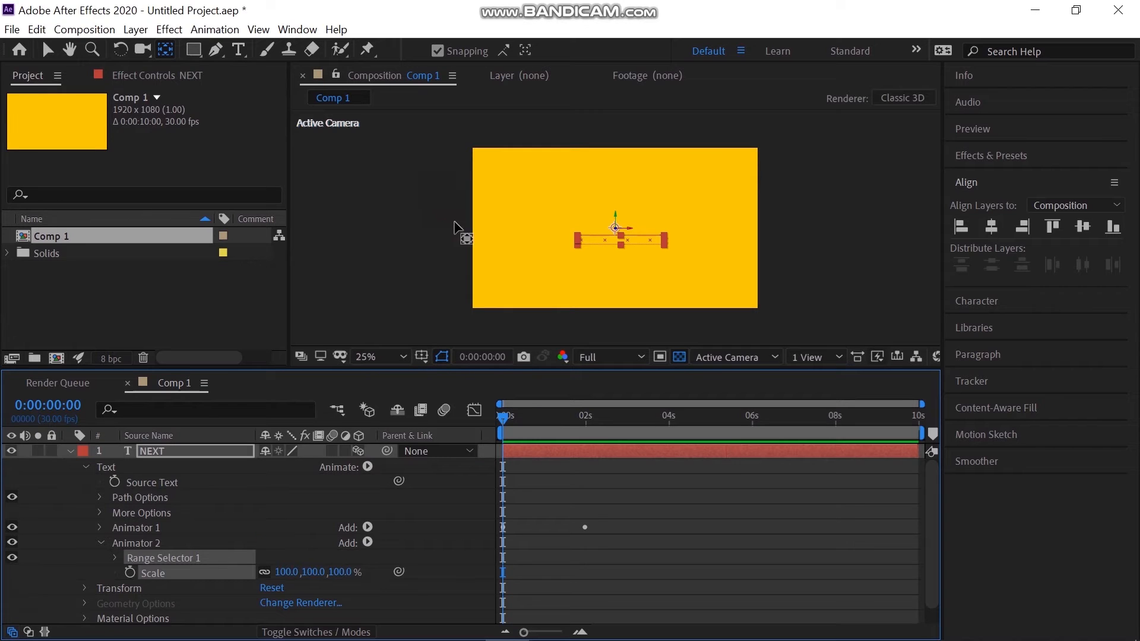
left_click(288, 572)
type("120")
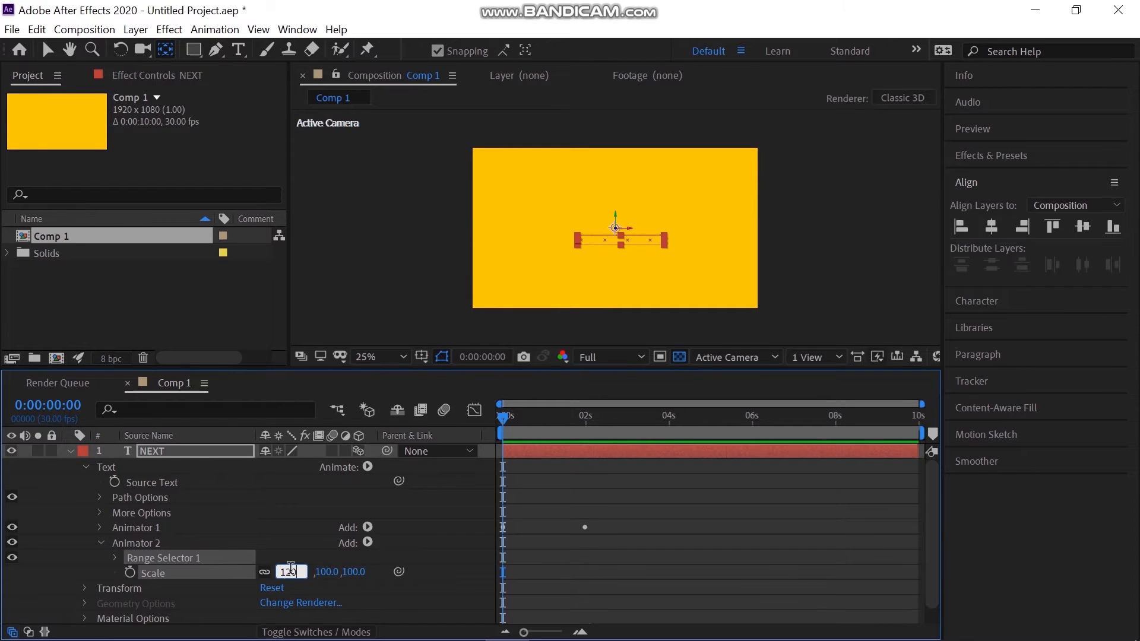
left_click(306, 523)
Step: Add an Offset keyframe of 100% to Animator 2's range selector at 0:00:01:10
left_click(539, 415)
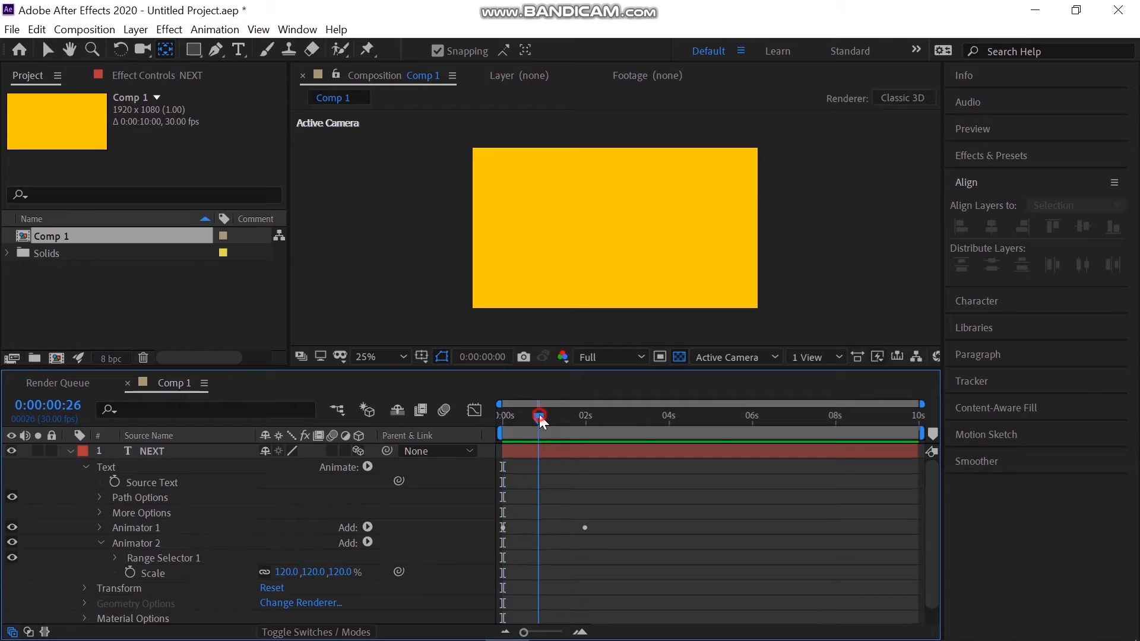
left_click_drag(540, 414, 558, 415)
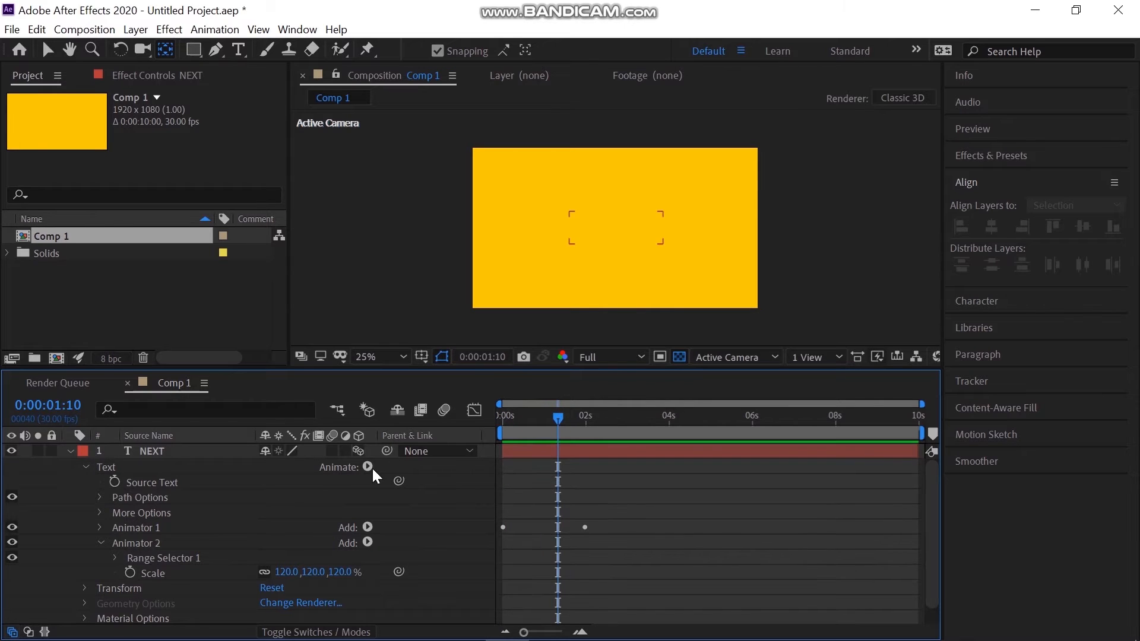
left_click(115, 557)
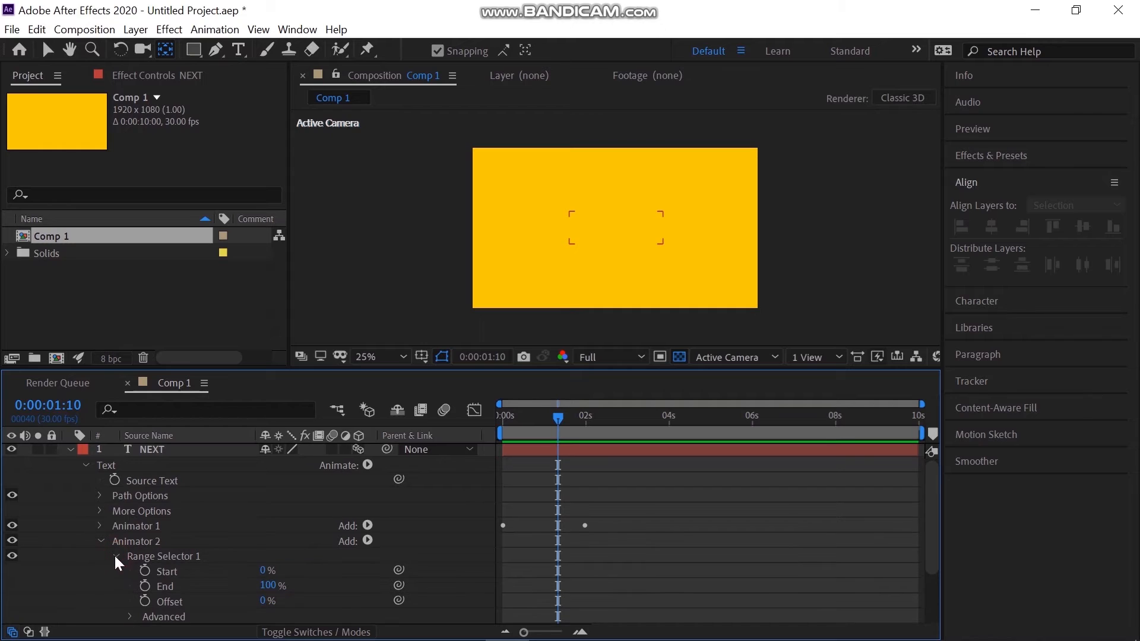
left_click(146, 603)
left_click_drag(265, 602, 415, 604)
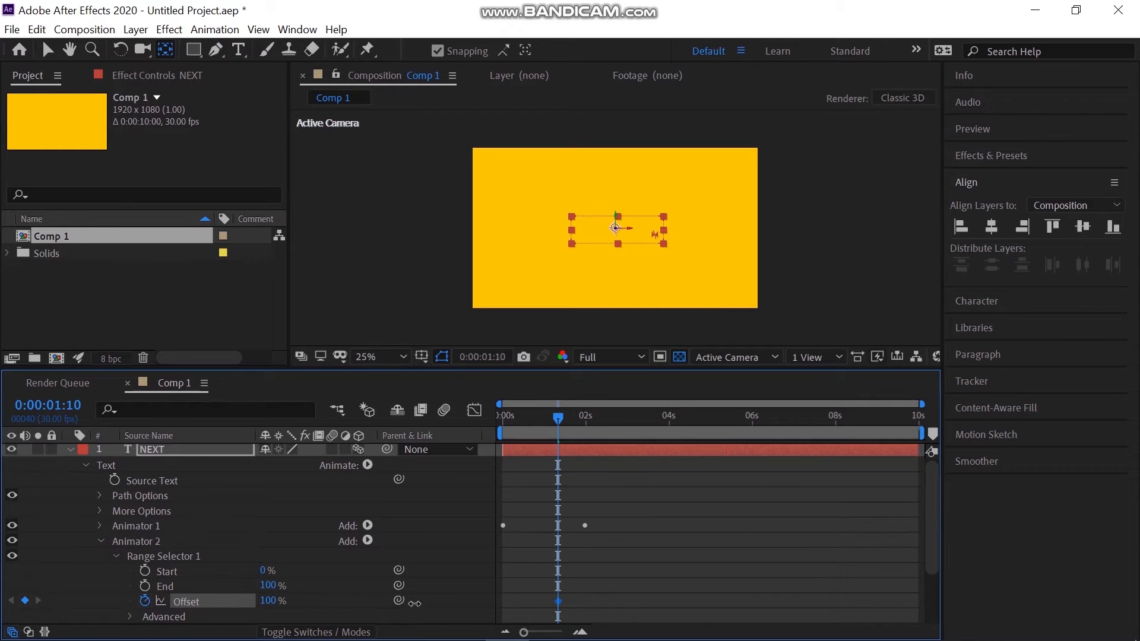
Step: Add an Offset keyframe of -100% to Animator 2's range selector at 0:00:03:10
left_click(60, 405)
left_click(62, 404)
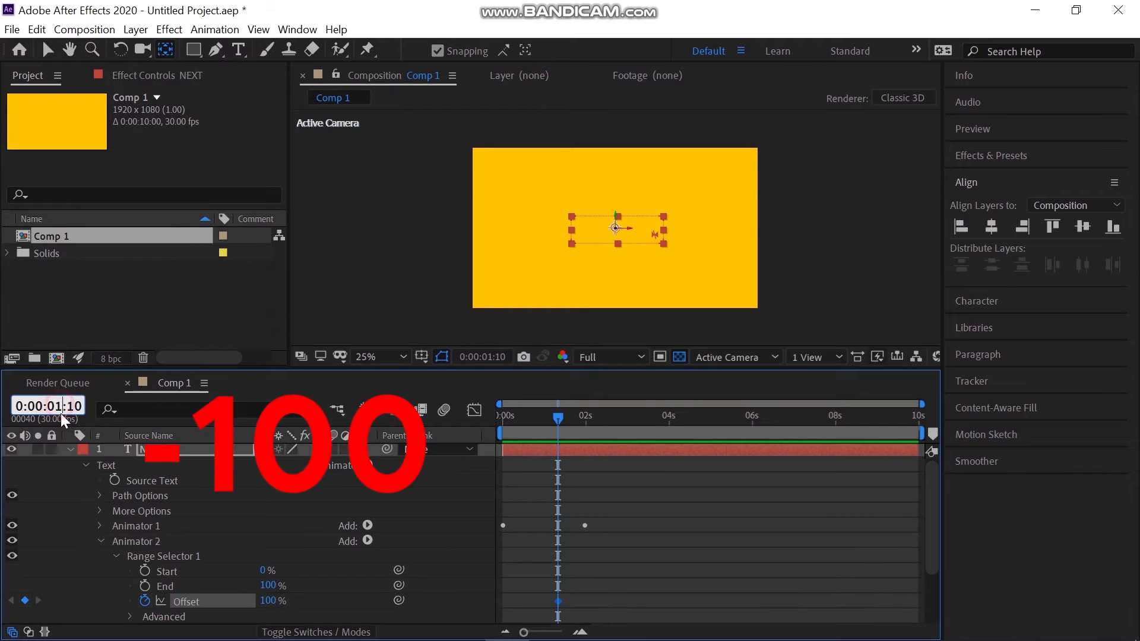
key("BackSpace")
type("3")
key("Return")
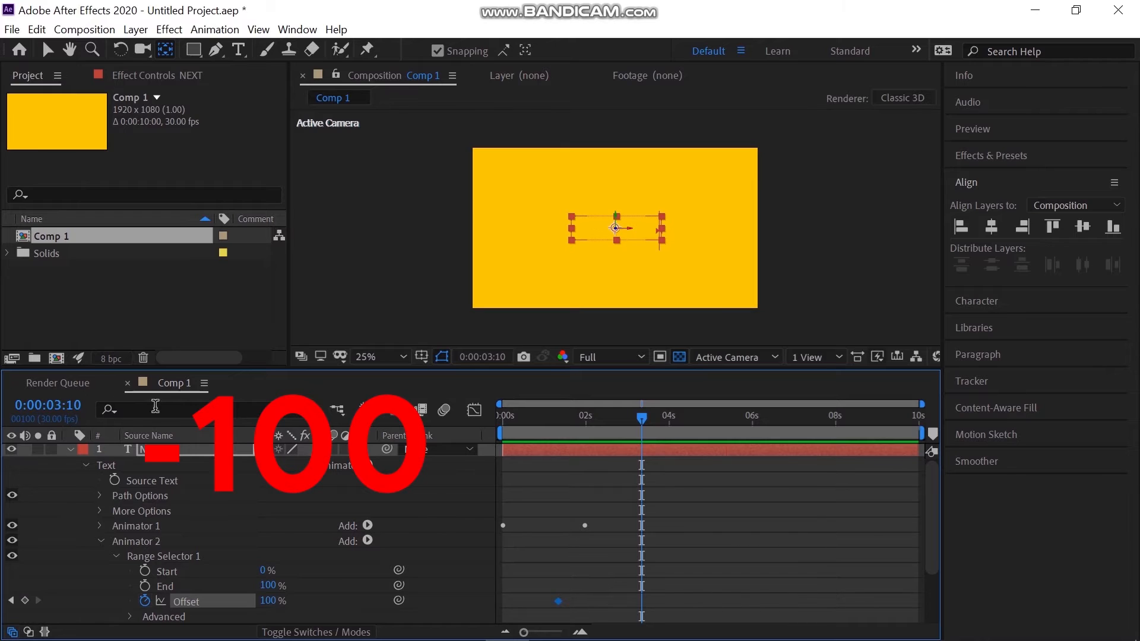
left_click(277, 597)
type("-100")
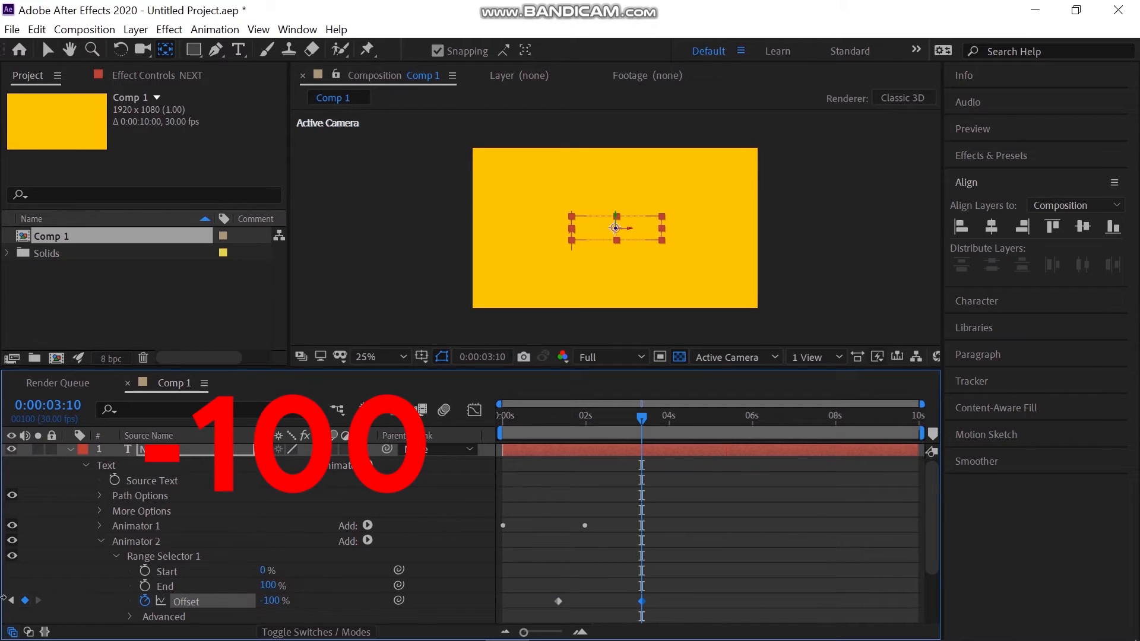
key("Return")
Step: Set the advanced Shape of Animator 2's range selector to Ramp Up, with Ease High and Ease Low at 100%
scroll(219, 545, "down", 5)
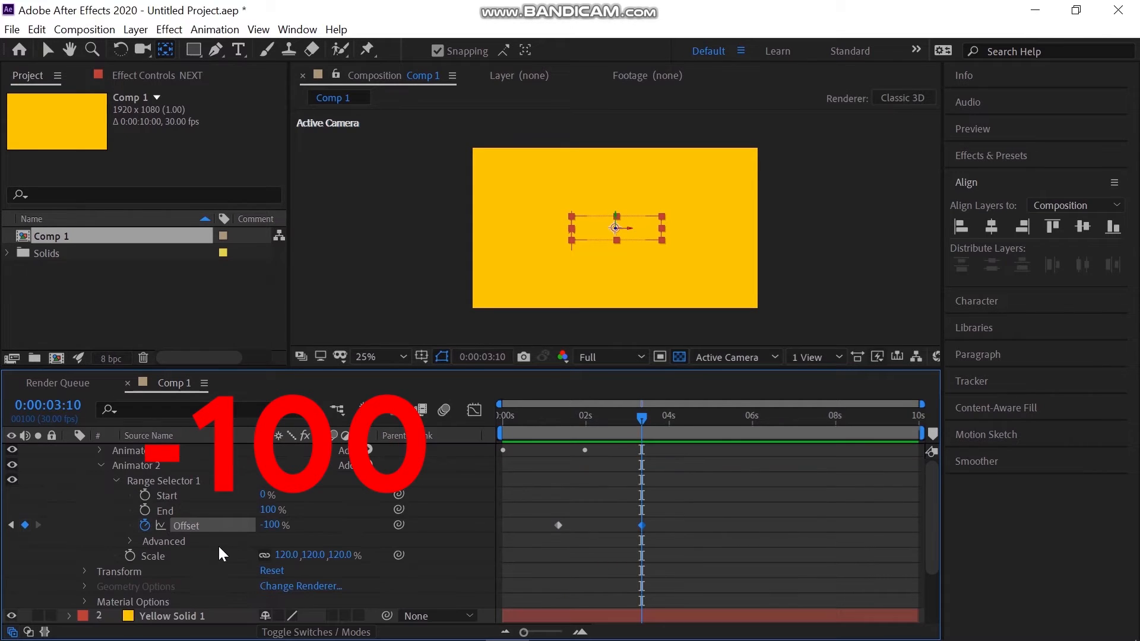
left_click(129, 541)
scroll(142, 542, "down", 4)
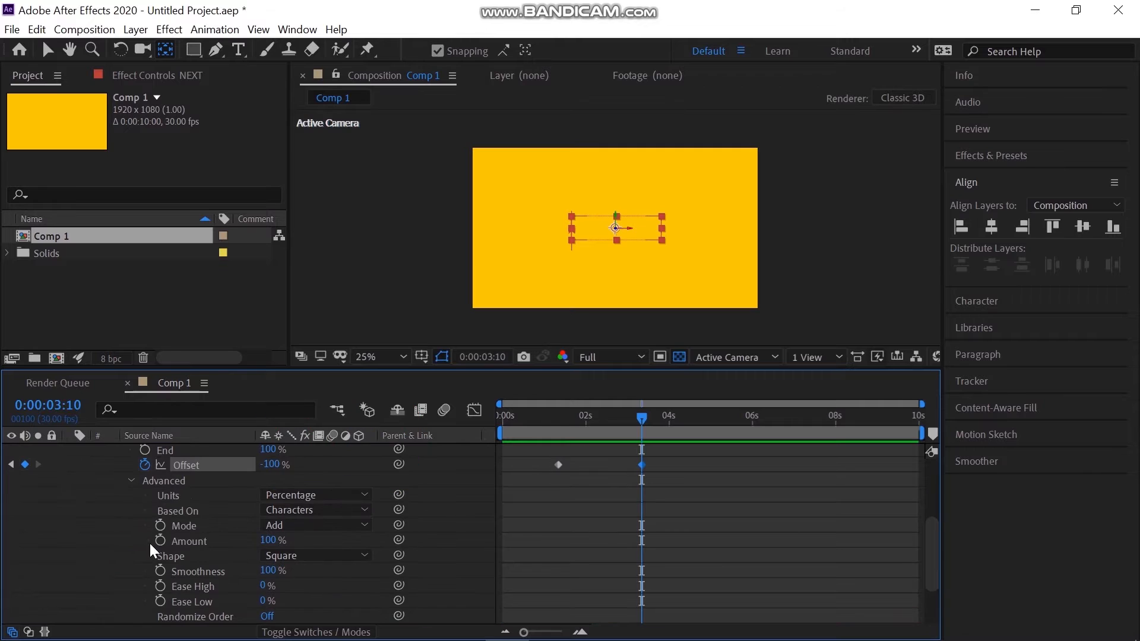
left_click(314, 557)
left_click(310, 465)
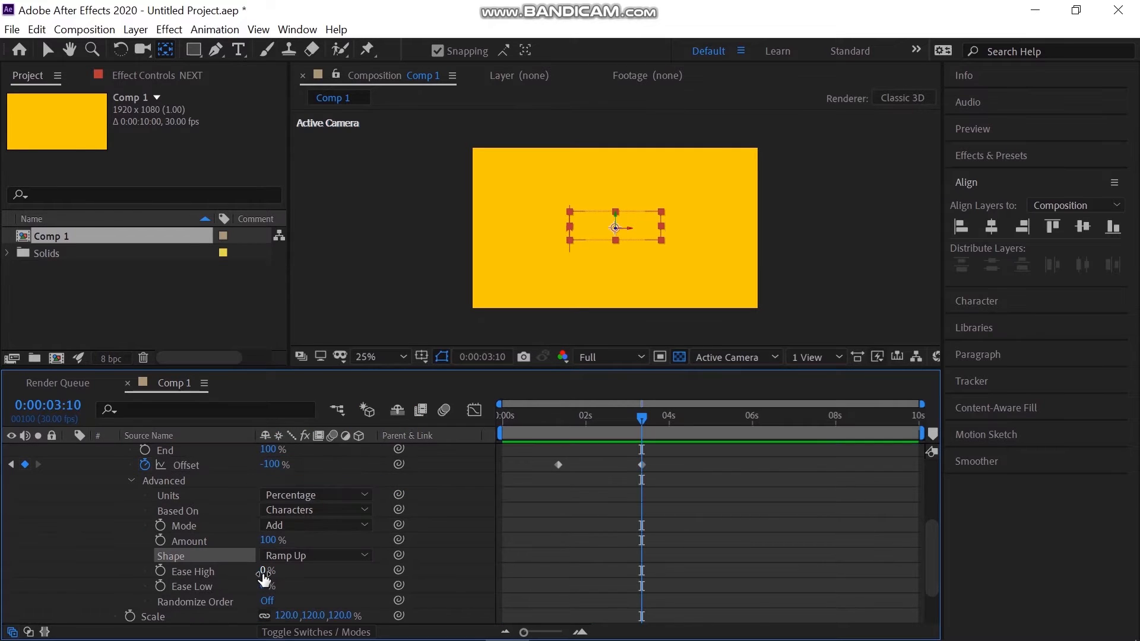
left_click_drag(263, 574, 519, 585)
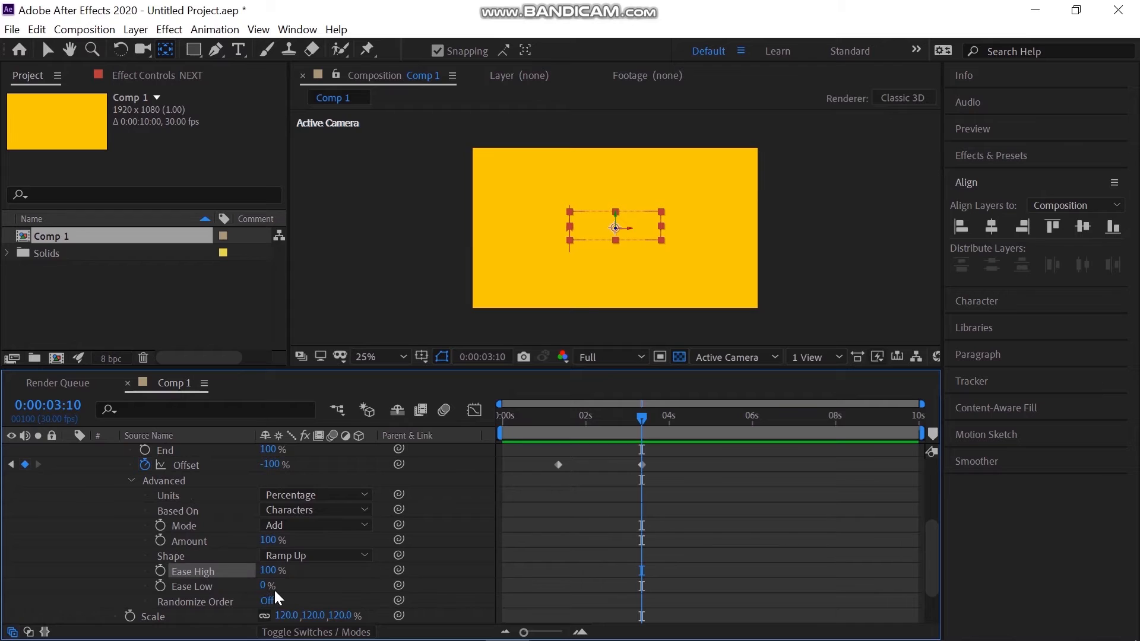
left_click_drag(261, 588, 309, 588)
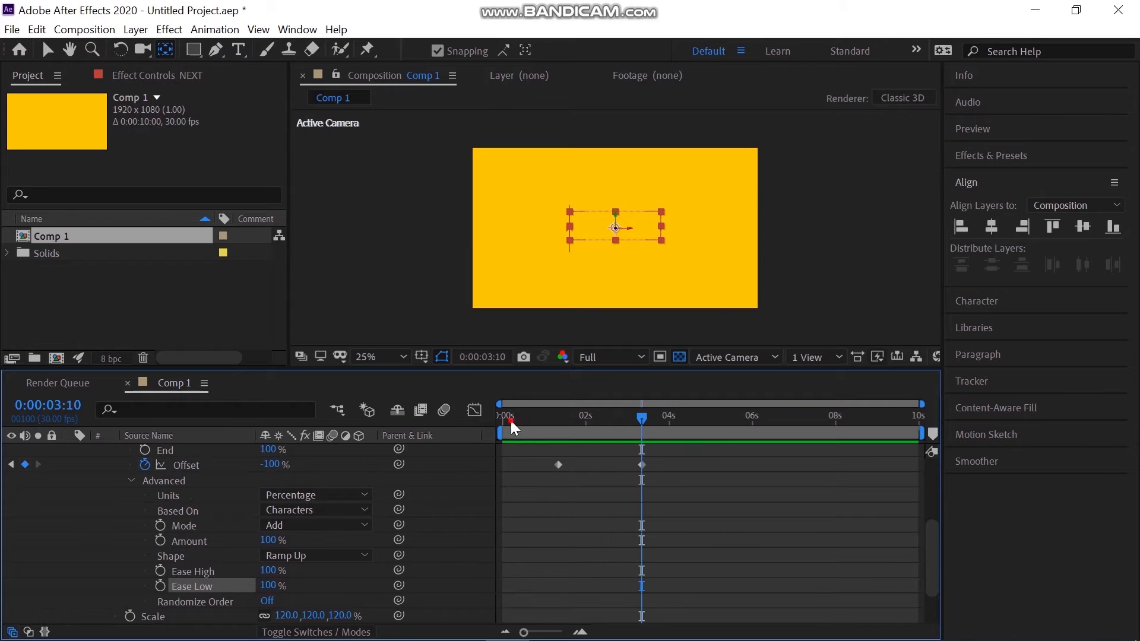
Step: Preview the animation from the start and enable Randomize Order for Animator 2's range selector
left_click_drag(511, 421, 499, 418)
key("space")
key("space")
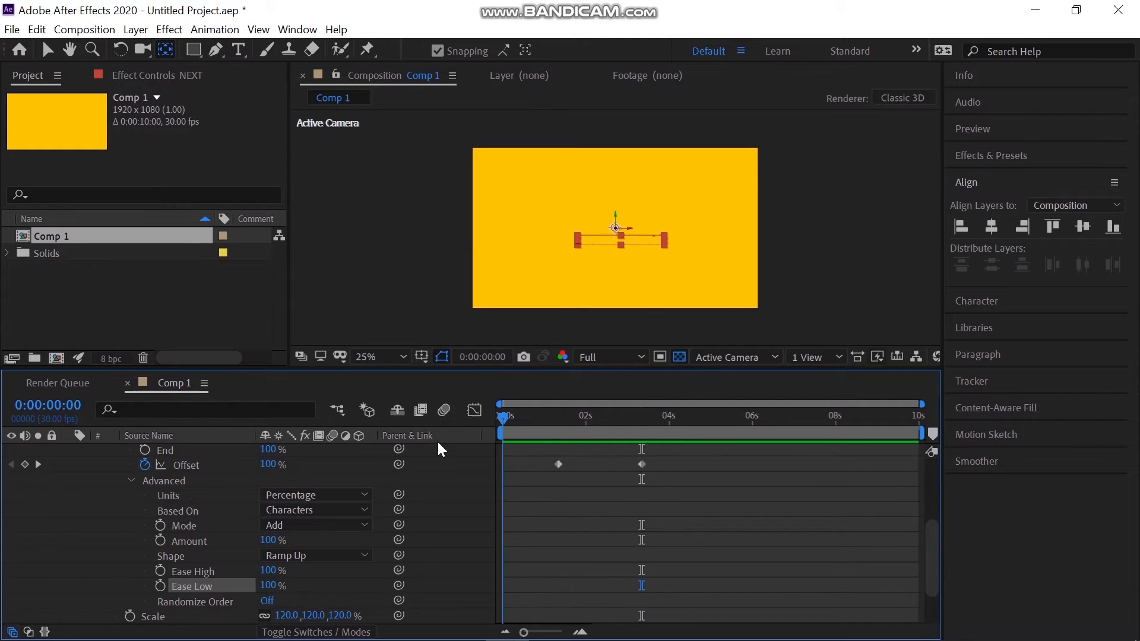
scroll(415, 545, "down", 2)
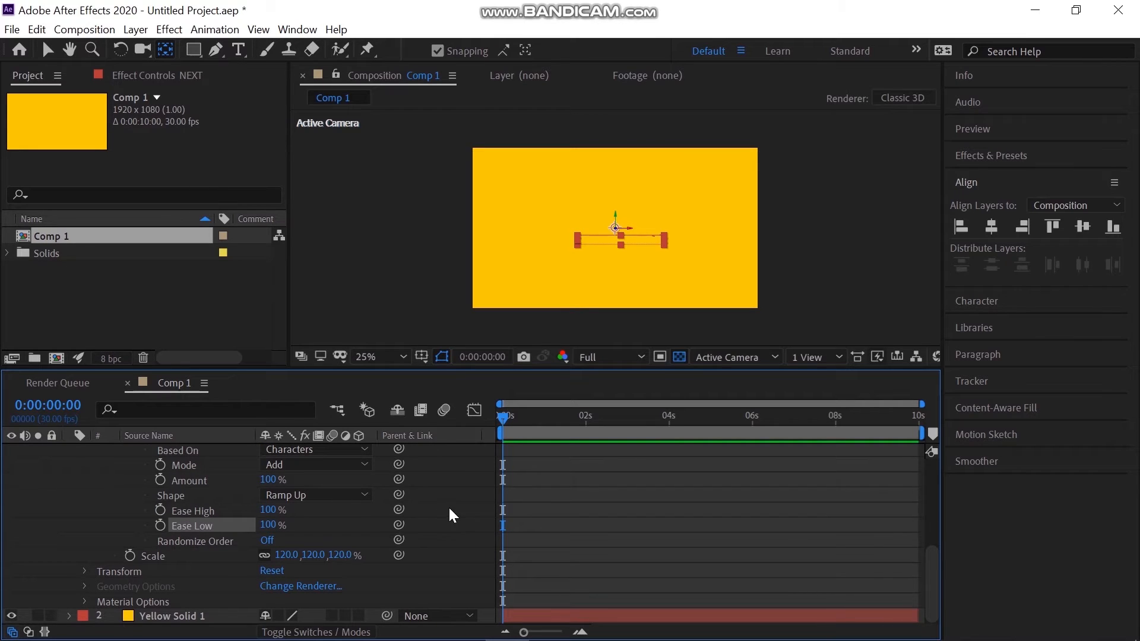
left_click(267, 541)
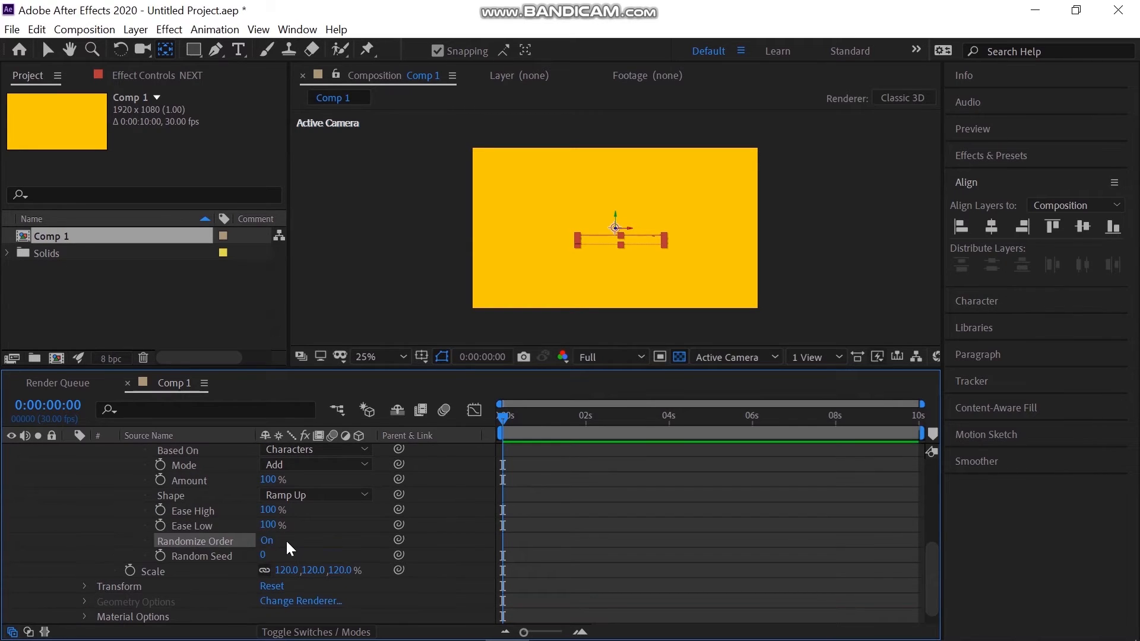
Step: Keyframe the NEXT layer's Opacity at 0% at 0:00:00:00 and 99% at 0:00:01:00, and play the animation from the start
scroll(102, 572, "down", 1)
left_click(83, 571)
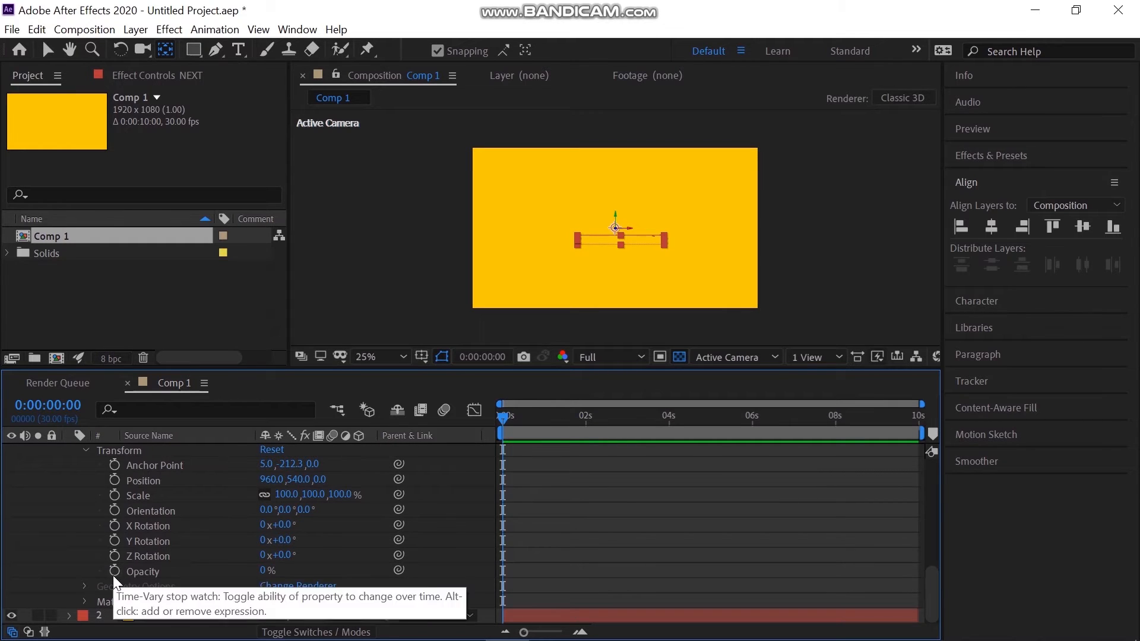
left_click(113, 573)
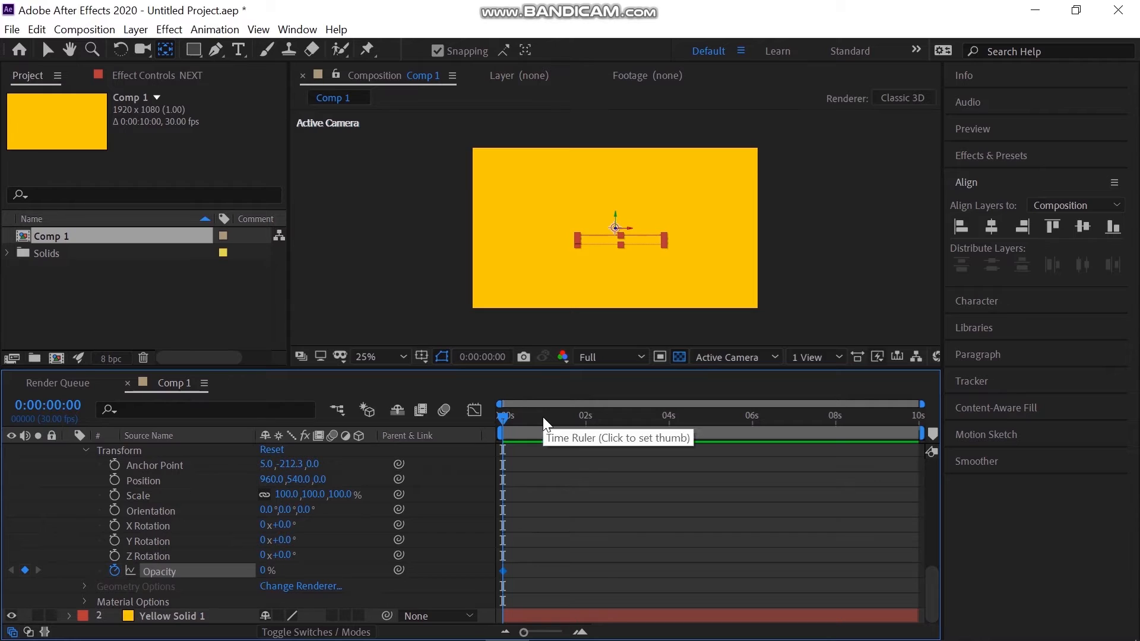
left_click_drag(543, 417, 543, 419)
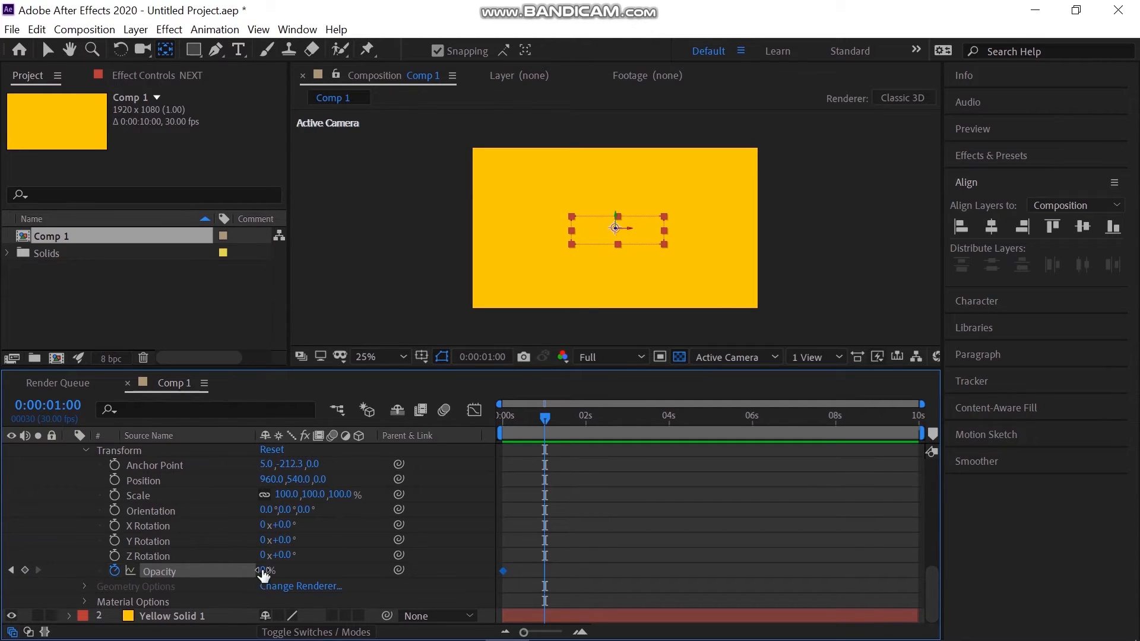
left_click_drag(263, 573, 552, 514)
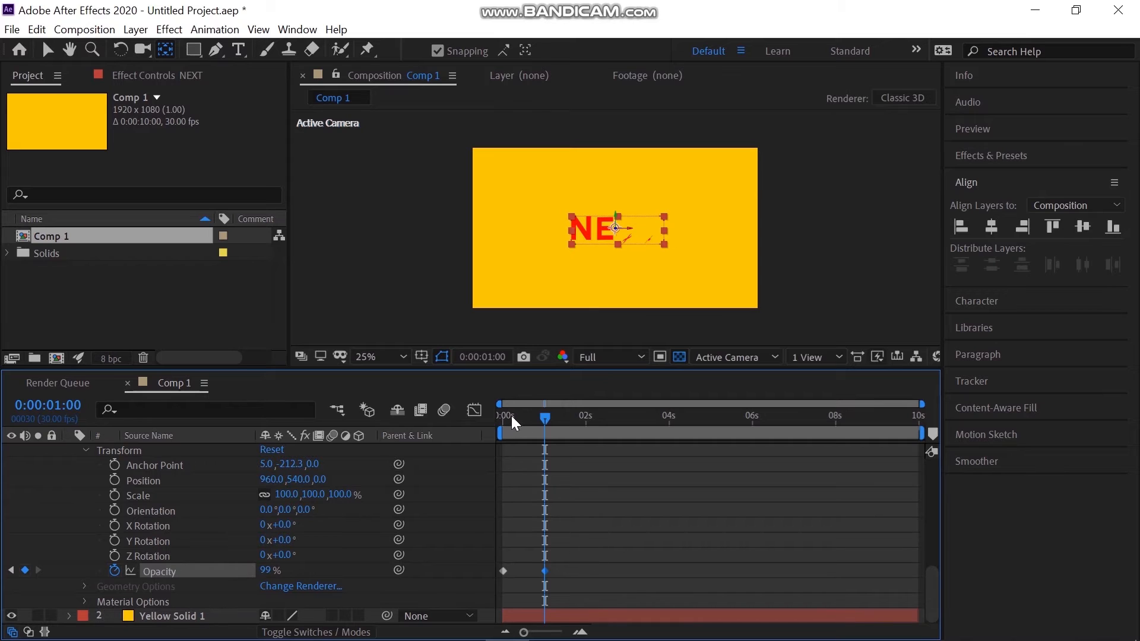
left_click_drag(512, 416, 488, 414)
key("space")
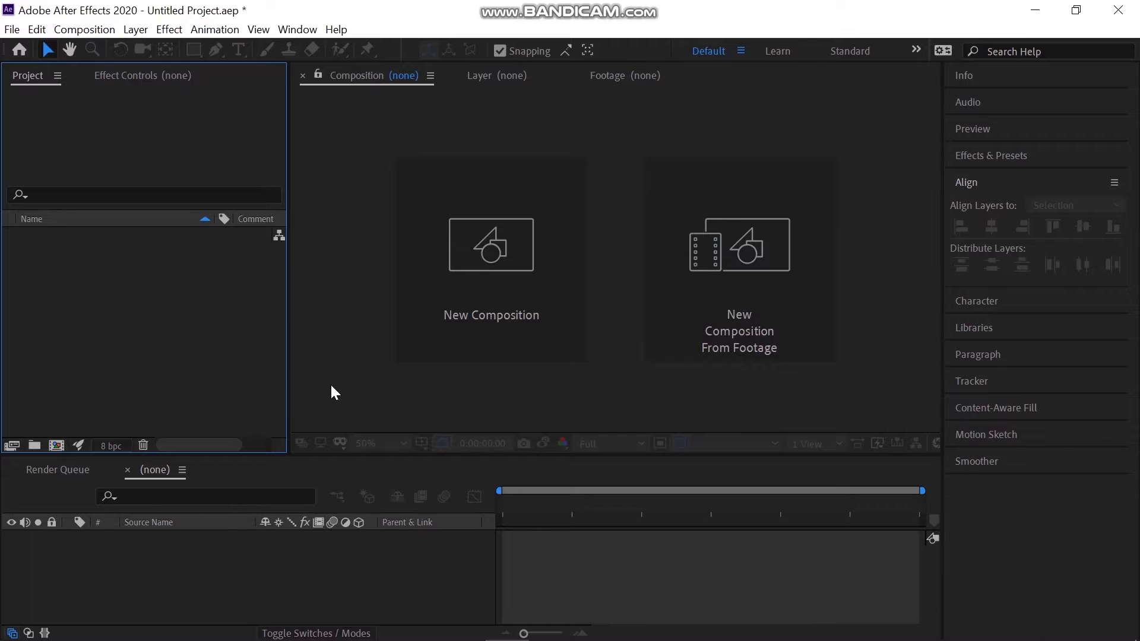
Step: Create a 1920 x 1080 composition at 30 fps, 10 seconds long, with the aspect ratio locked to 16:9
left_click(428, 333)
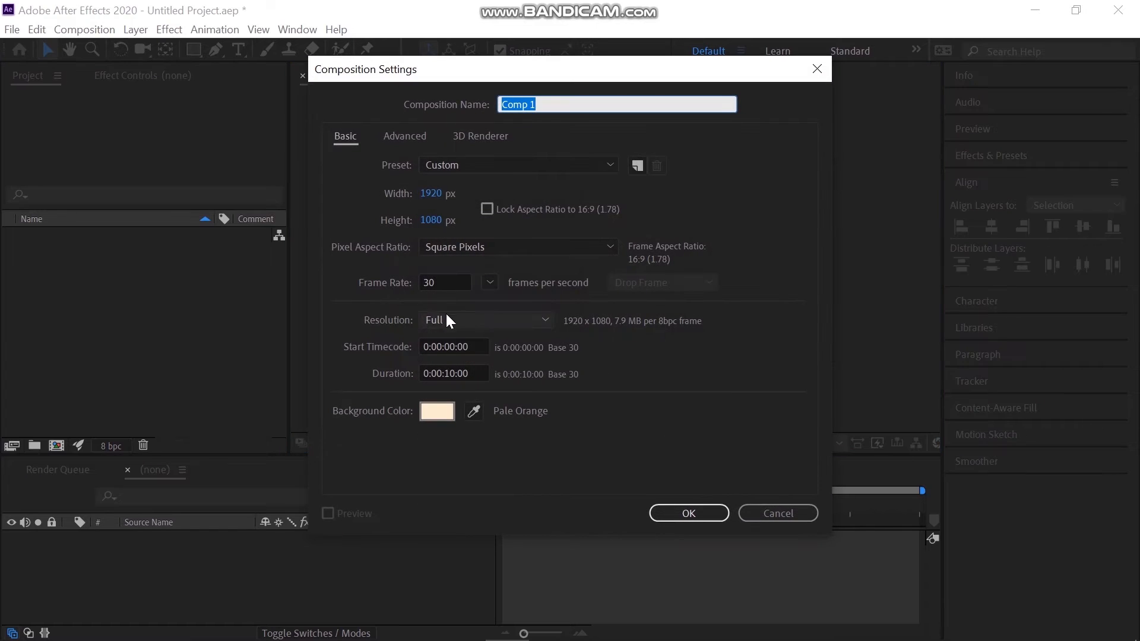
left_click(489, 283)
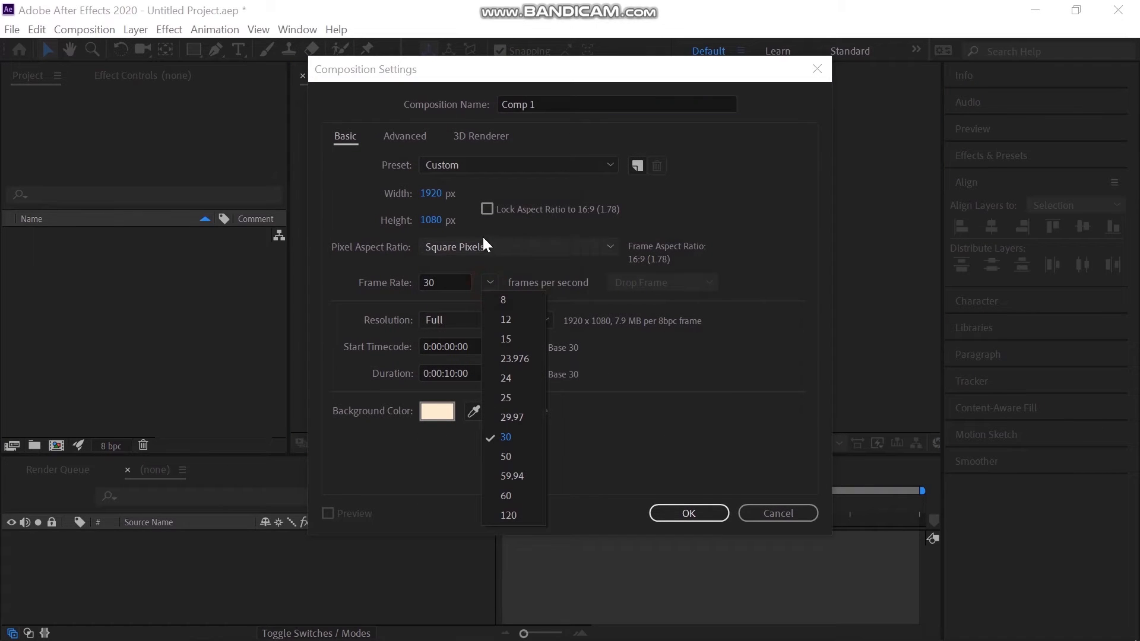
left_click(487, 210)
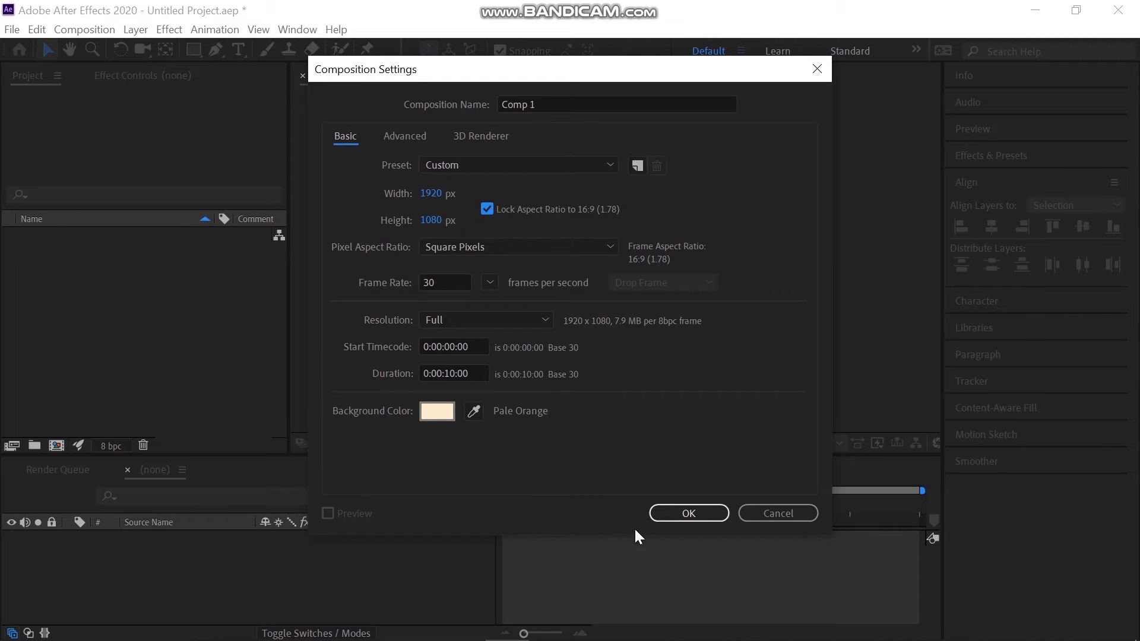
left_click(665, 516)
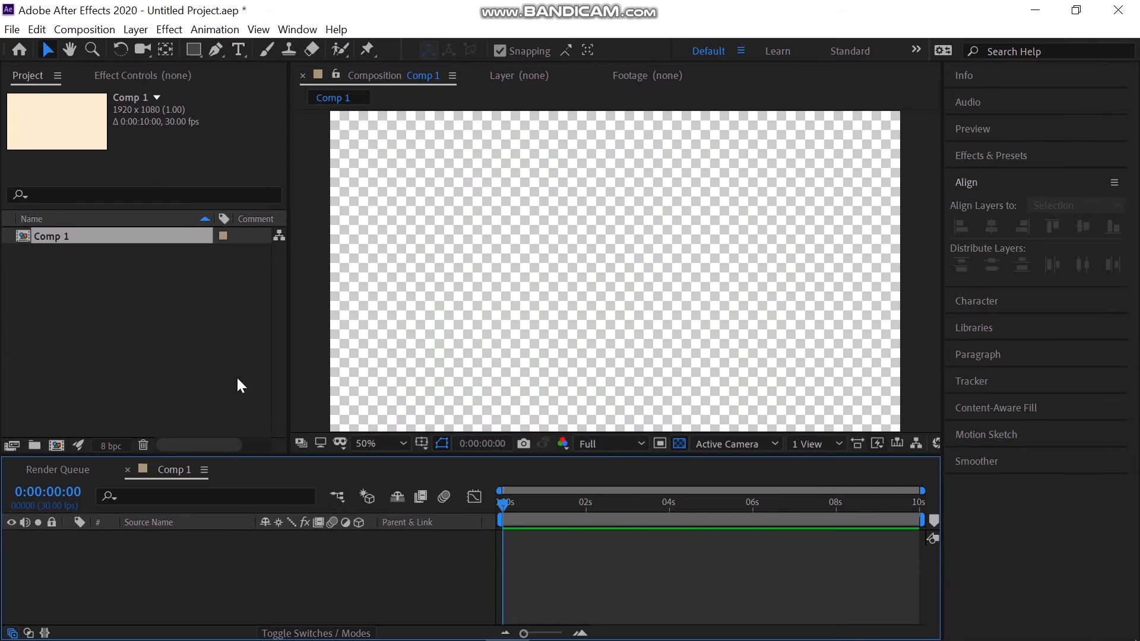
Step: Add a text layer reading SHAPE to the composition
left_click_drag(173, 234, 233, 70)
left_click(241, 49)
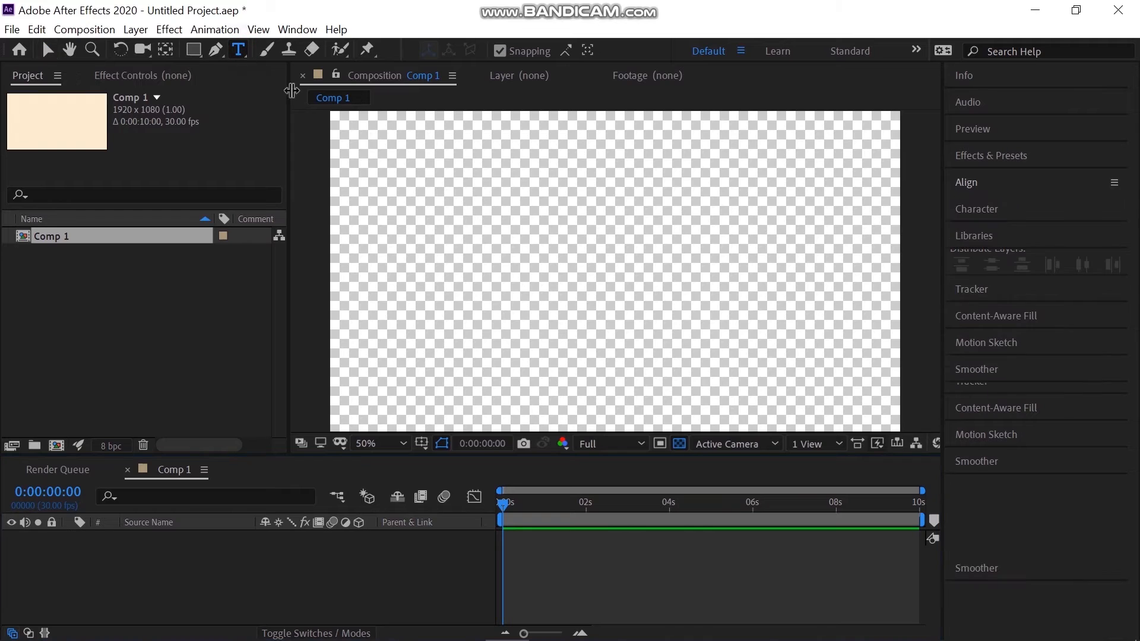
left_click(455, 259)
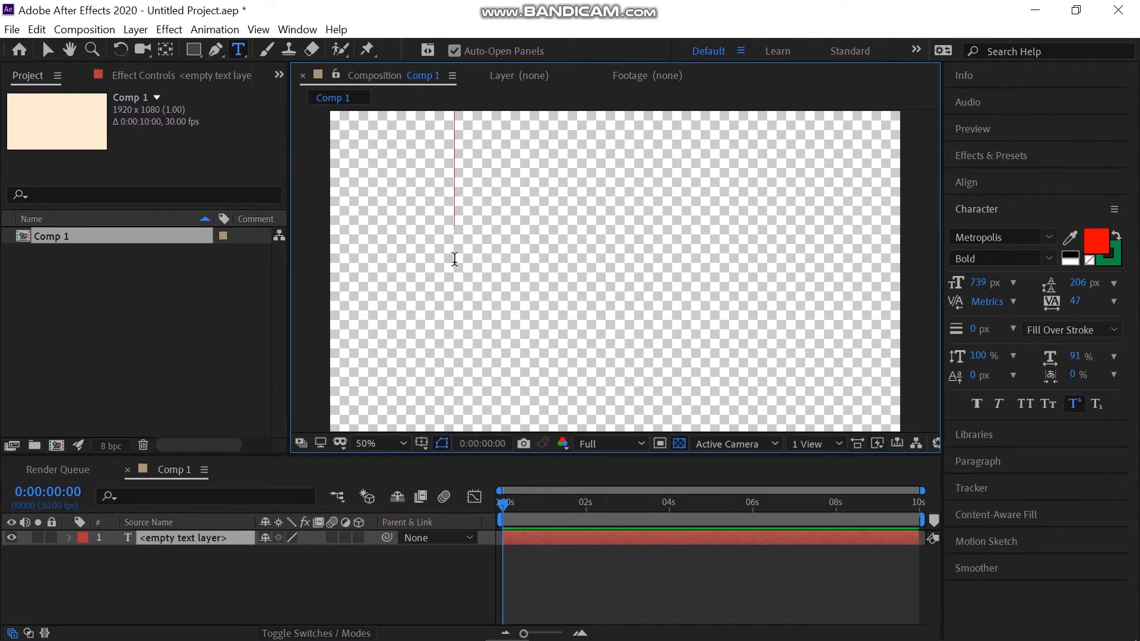
type("SHAPE")
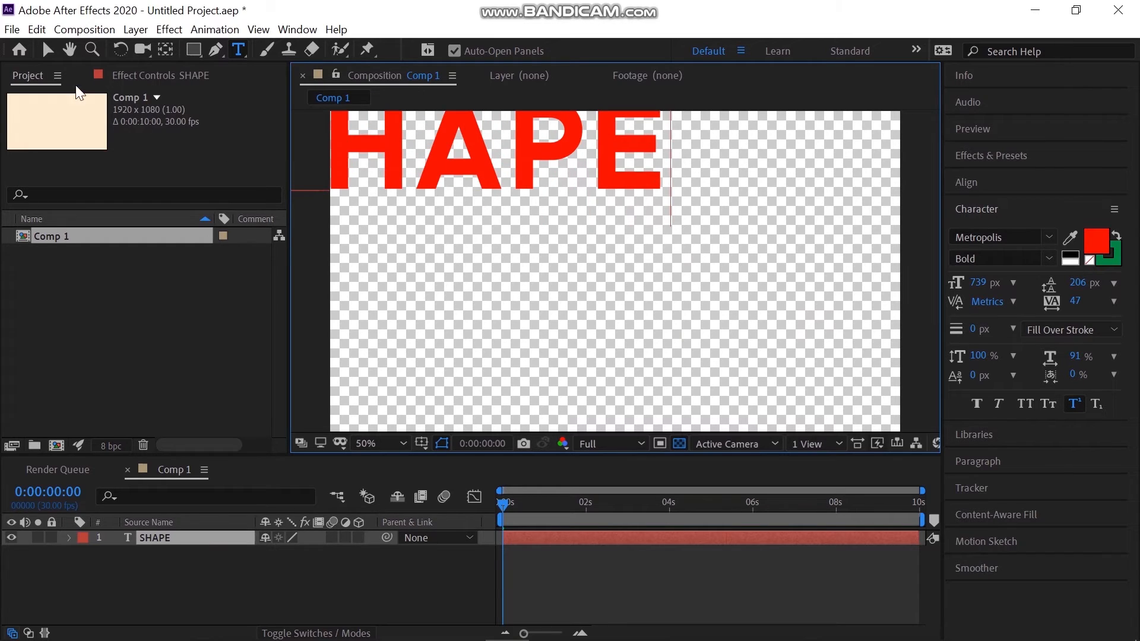
Step: Center the SHAPE text horizontally and vertically in the composition
left_click(47, 51)
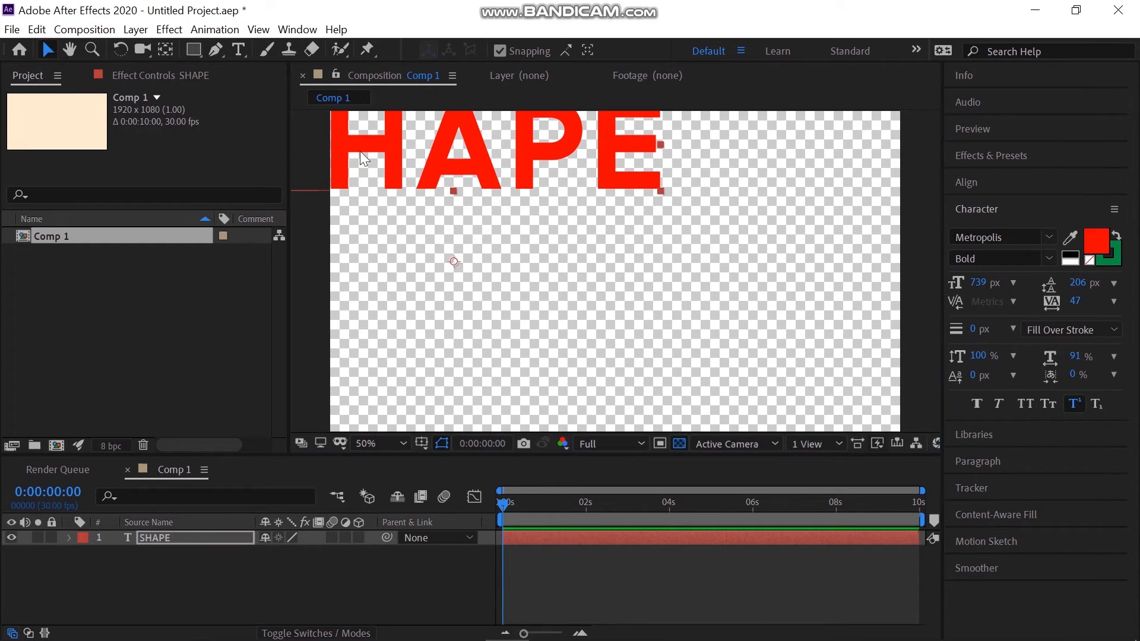
left_click(1020, 179)
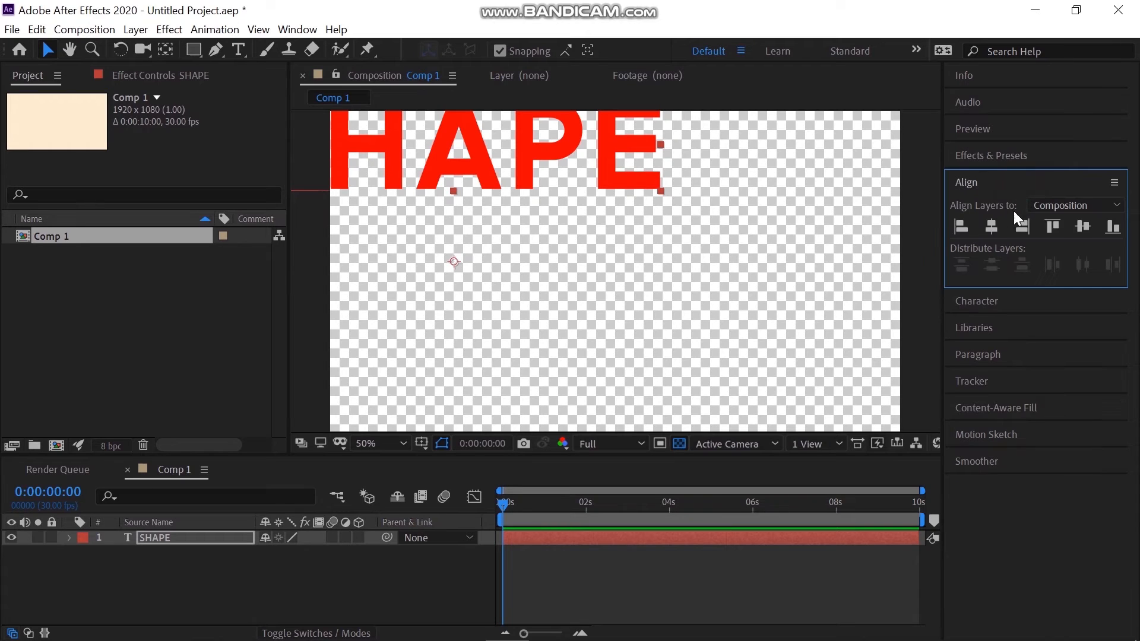
left_click(991, 225)
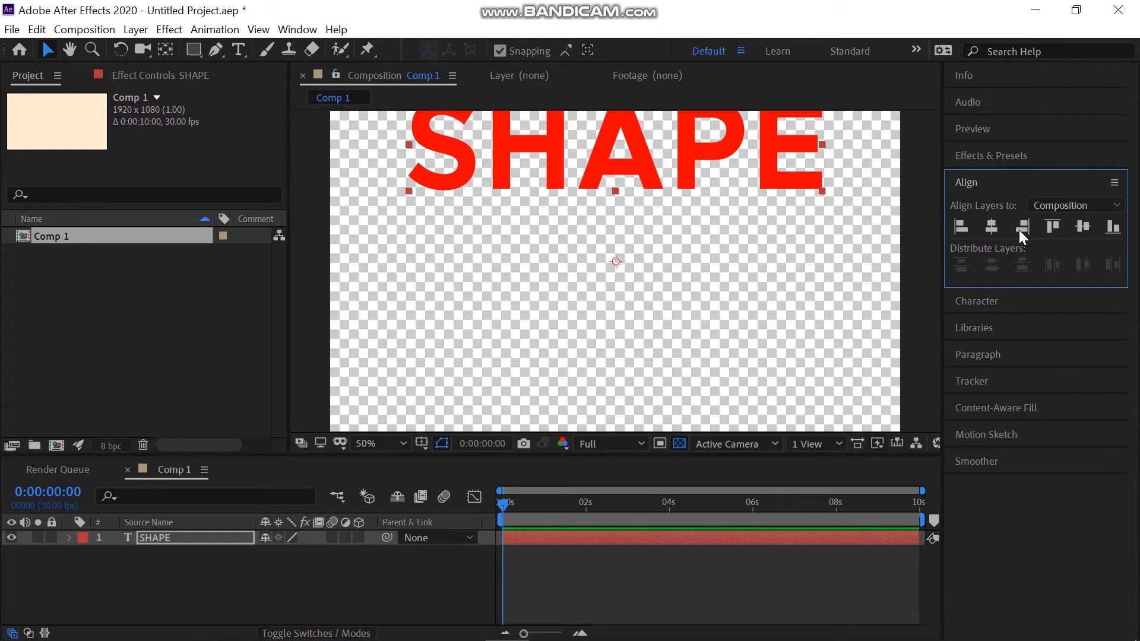
left_click(1077, 227)
Step: Center the SHAPE layer's anchor point within its text
left_click(226, 536)
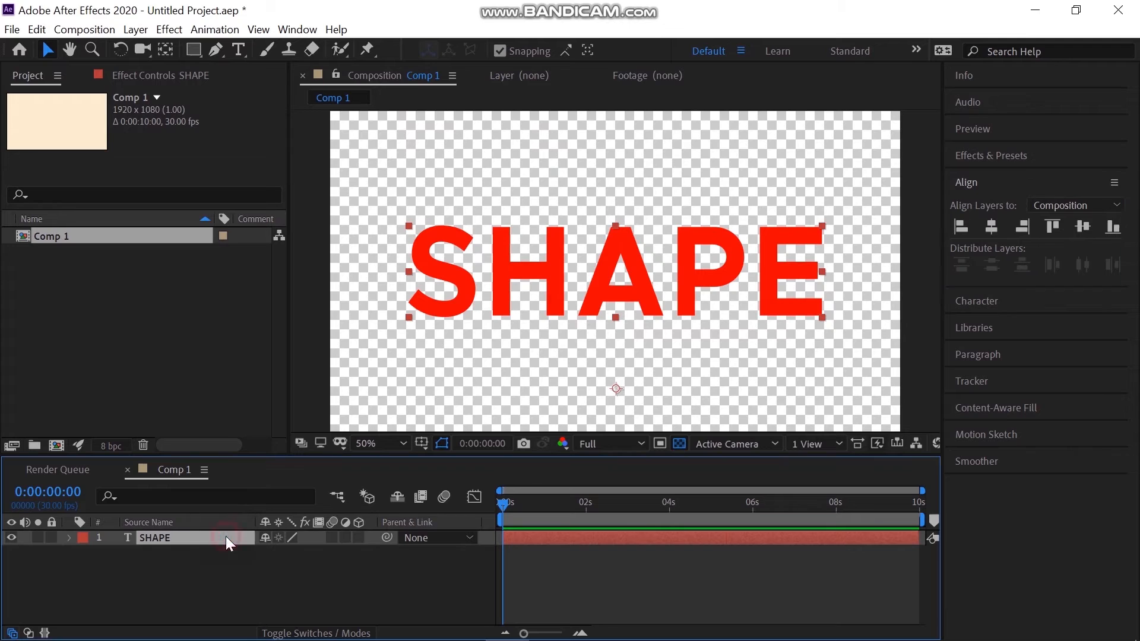
left_click(164, 47)
key("ctrl+alt+Home")
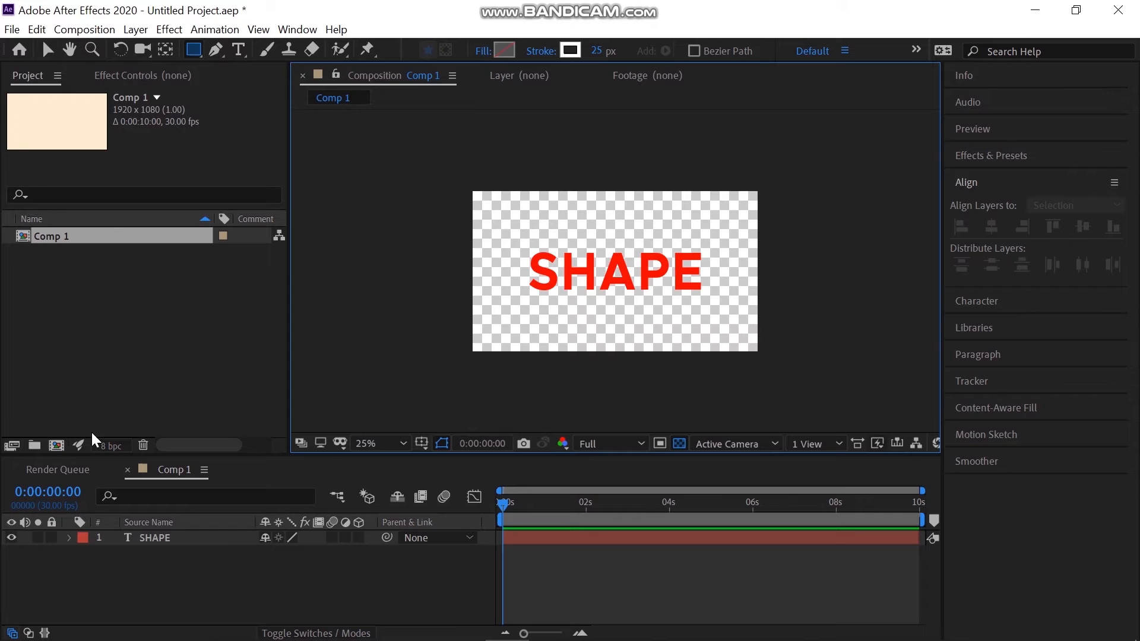
Step: Draw a small square on a new shape layer just left of the SHAPE text and center its anchor point
left_click(197, 55)
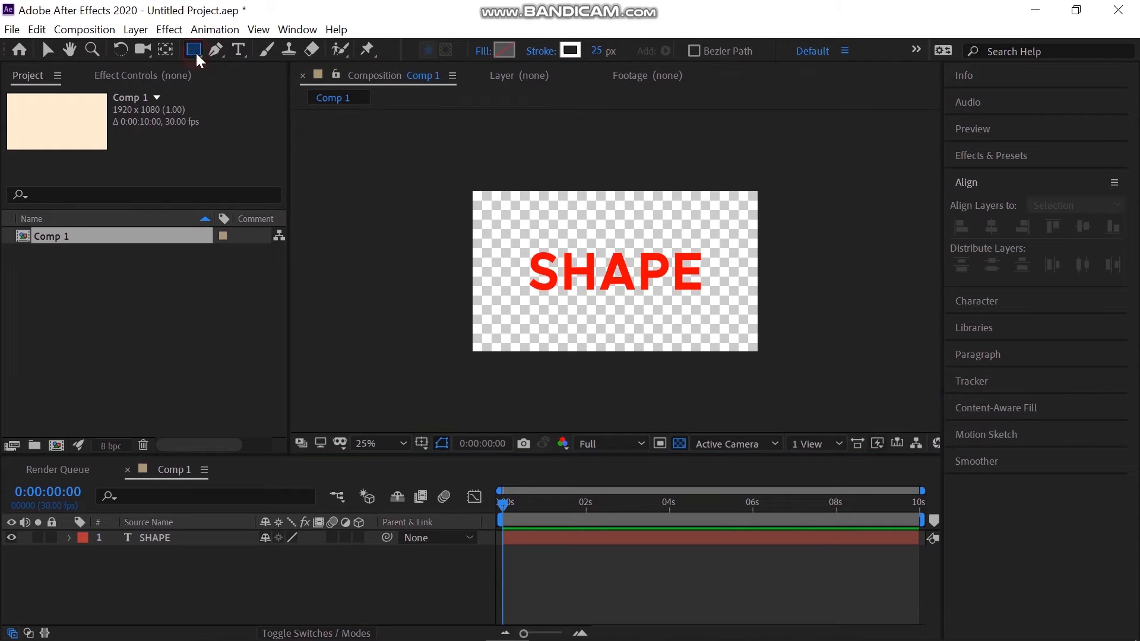
left_click_drag(481, 257, 520, 296)
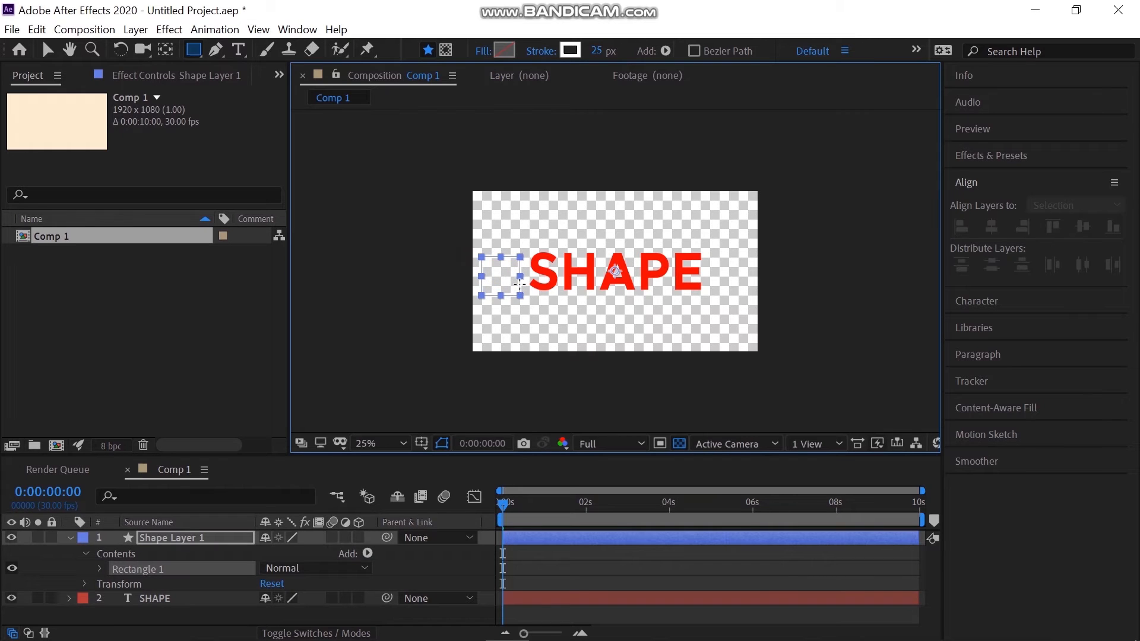
left_click(47, 57)
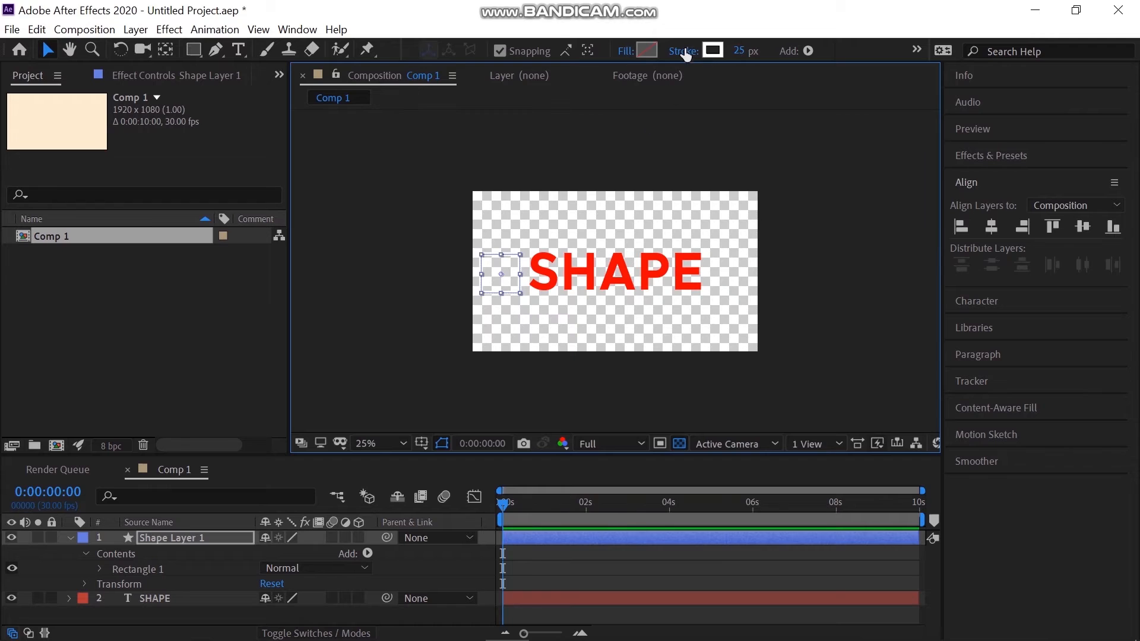
Step: Give the square a solid red fill at 100% opacity
left_click(625, 51)
left_click(502, 249)
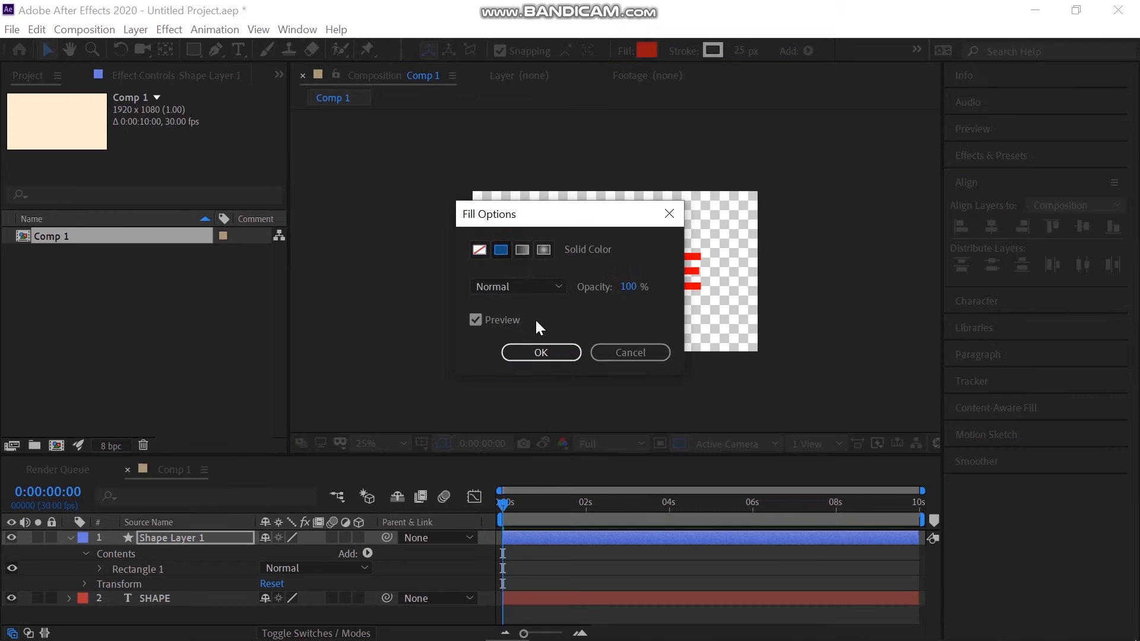
left_click(551, 349)
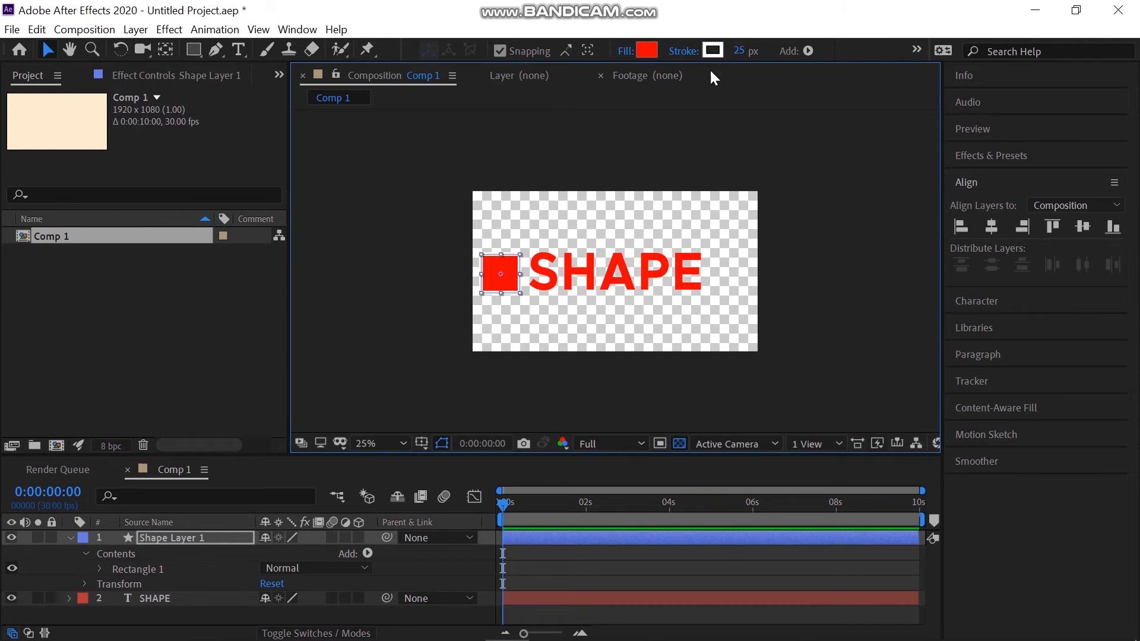
Step: Remove the square's stroke by setting its stroke type to None
left_click(713, 51)
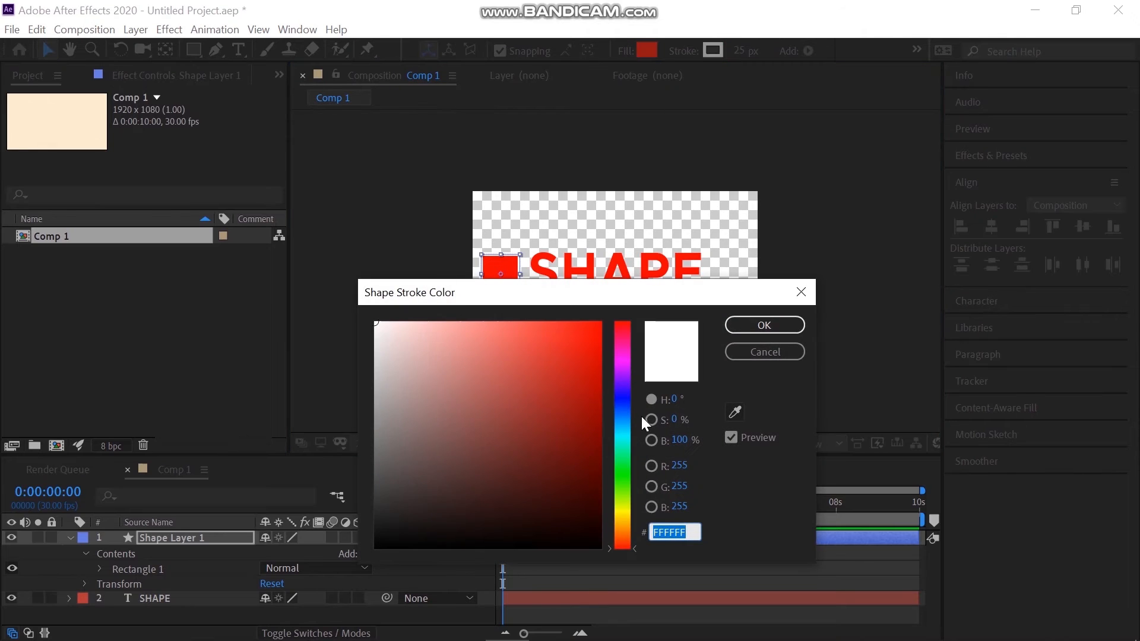
left_click(763, 355)
left_click(683, 51)
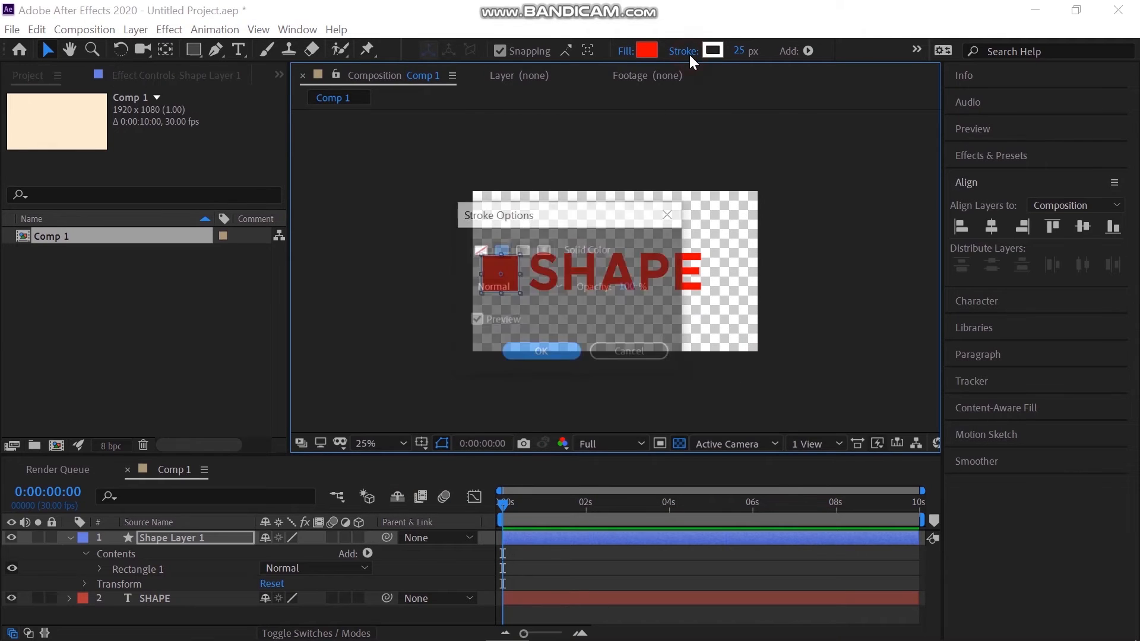
left_click(480, 250)
left_click(547, 353)
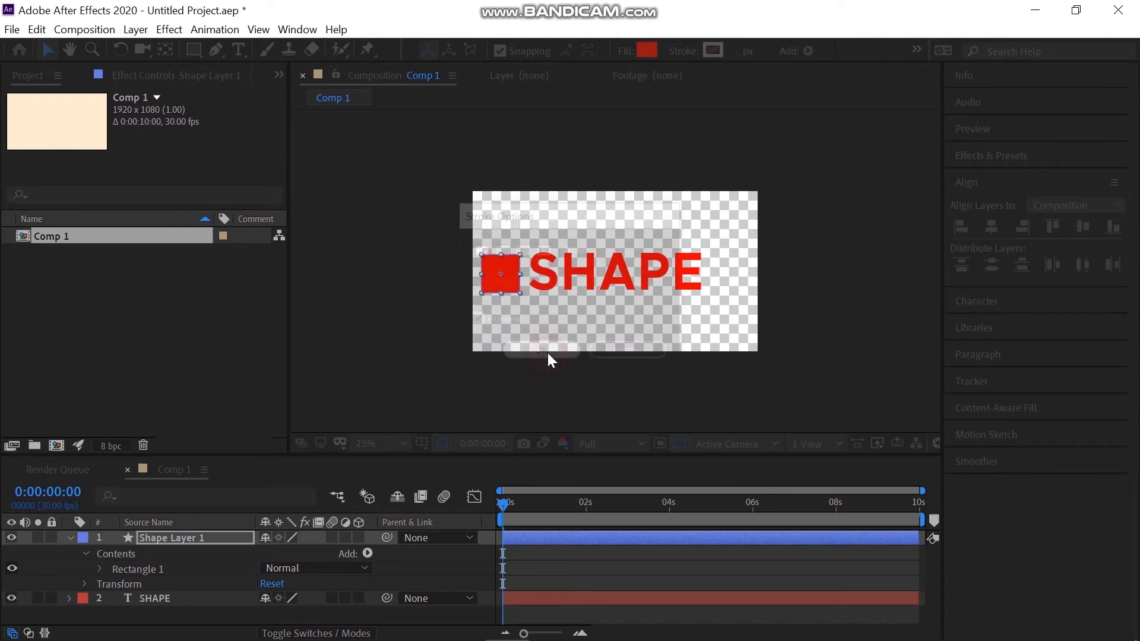
left_click(373, 586)
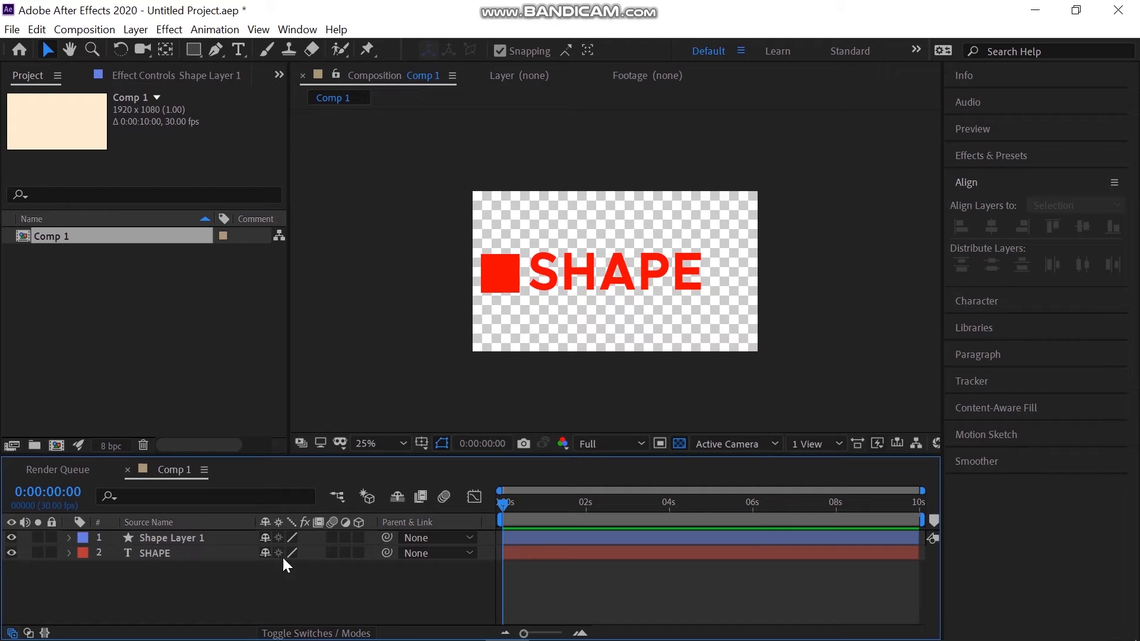
Step: Add a Position keyframe for the square's shape layer at 0:00:04:01, keeping it just left of the text
left_click(218, 537)
key("p")
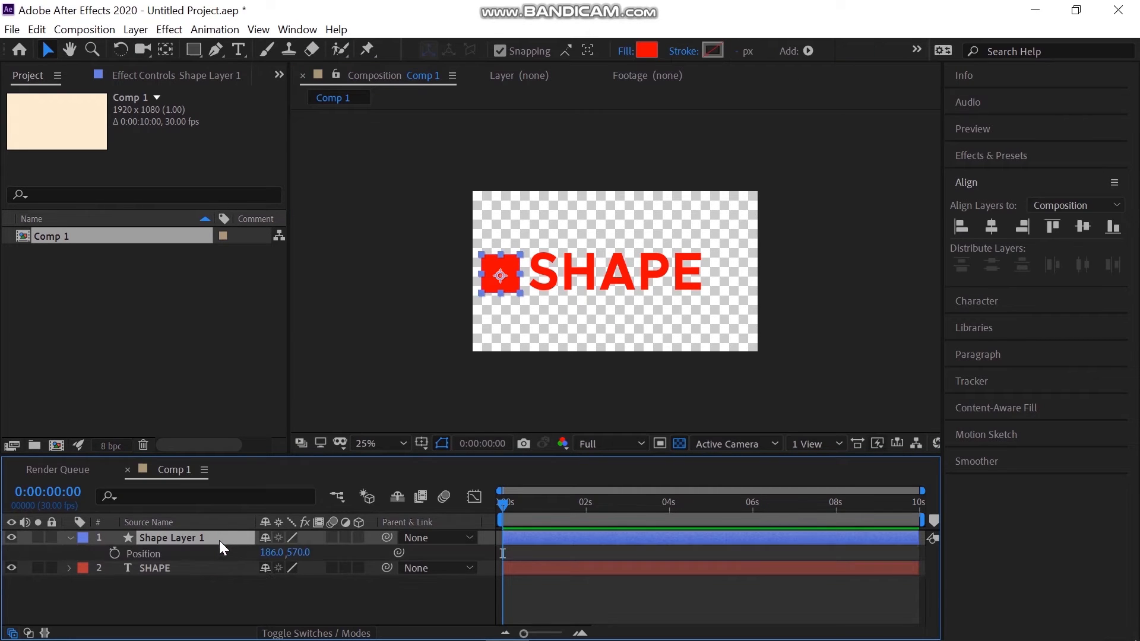
left_click(671, 509)
left_click(110, 554)
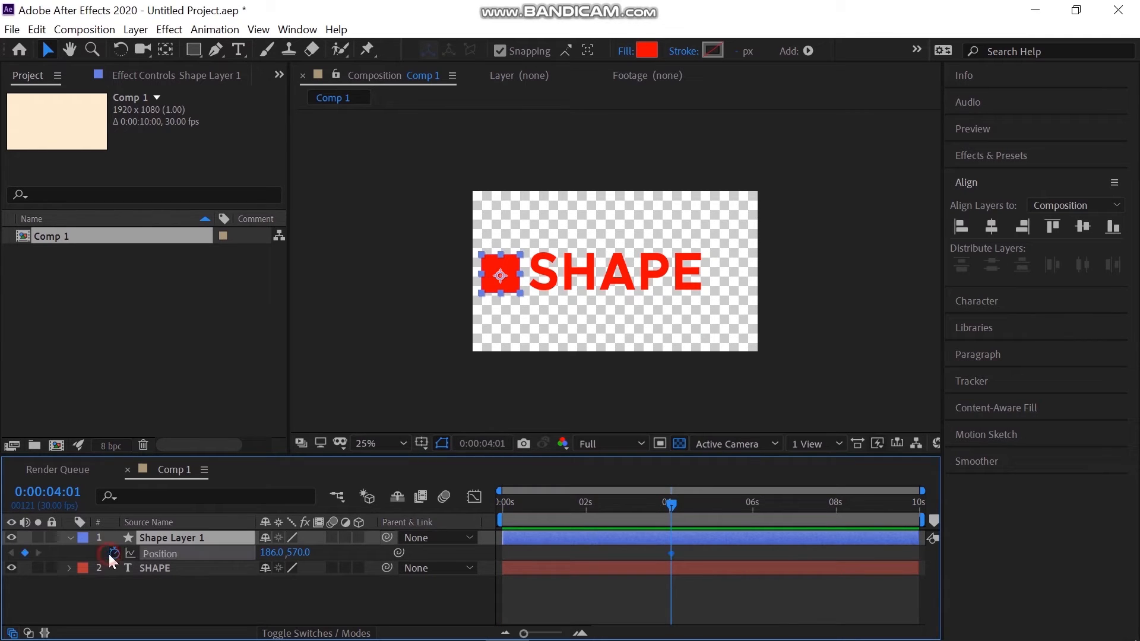
Step: At 0:00:00:00, set the square's position to 1699, 570, just right of the SHAPE text
left_click(506, 507)
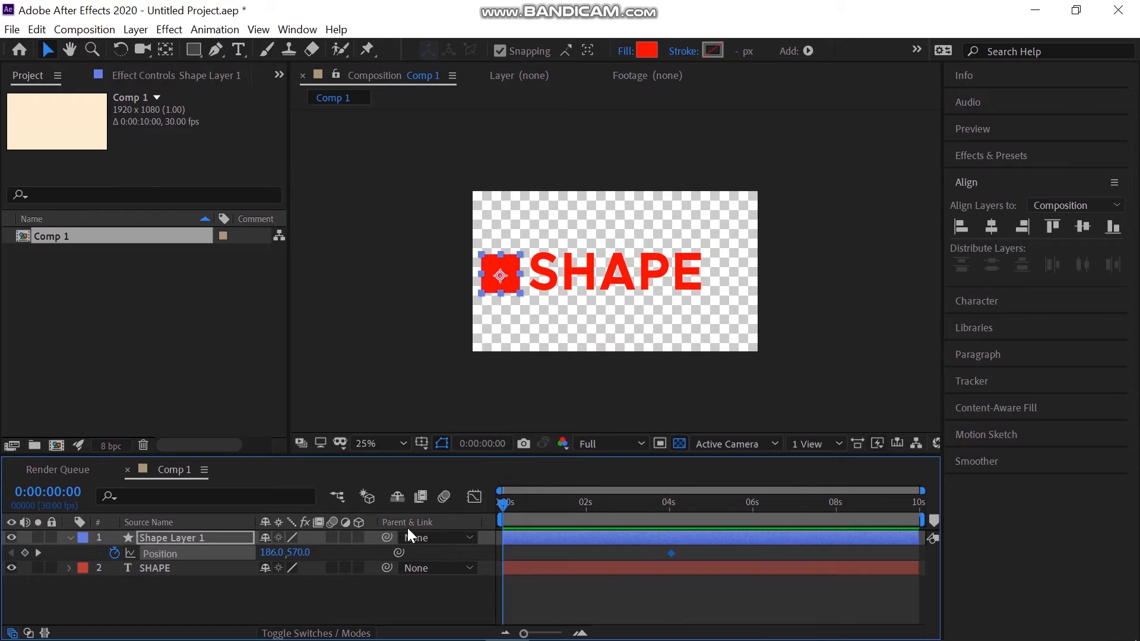
left_click_drag(293, 553, 719, 585)
key("ctrl+z")
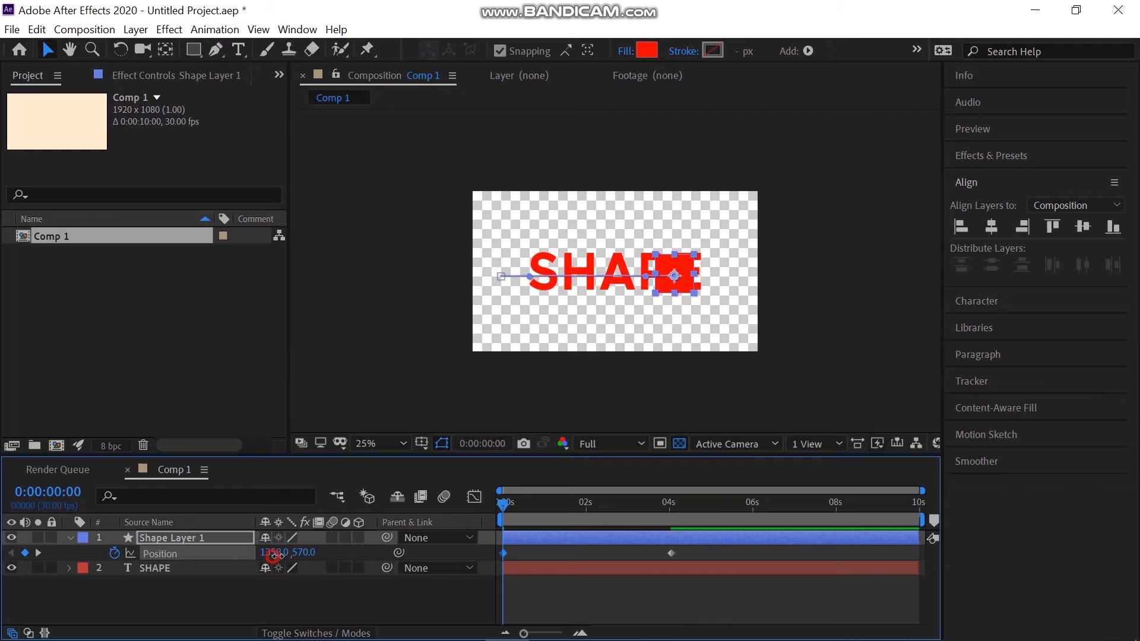
left_click_drag(315, 556, 590, 570)
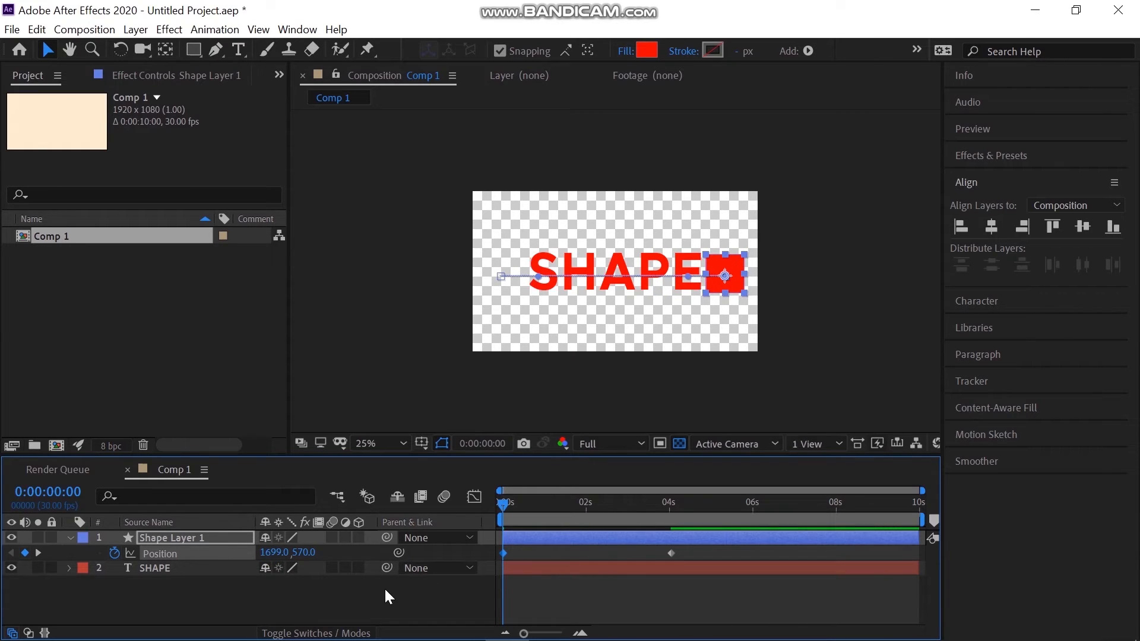
left_click(222, 538)
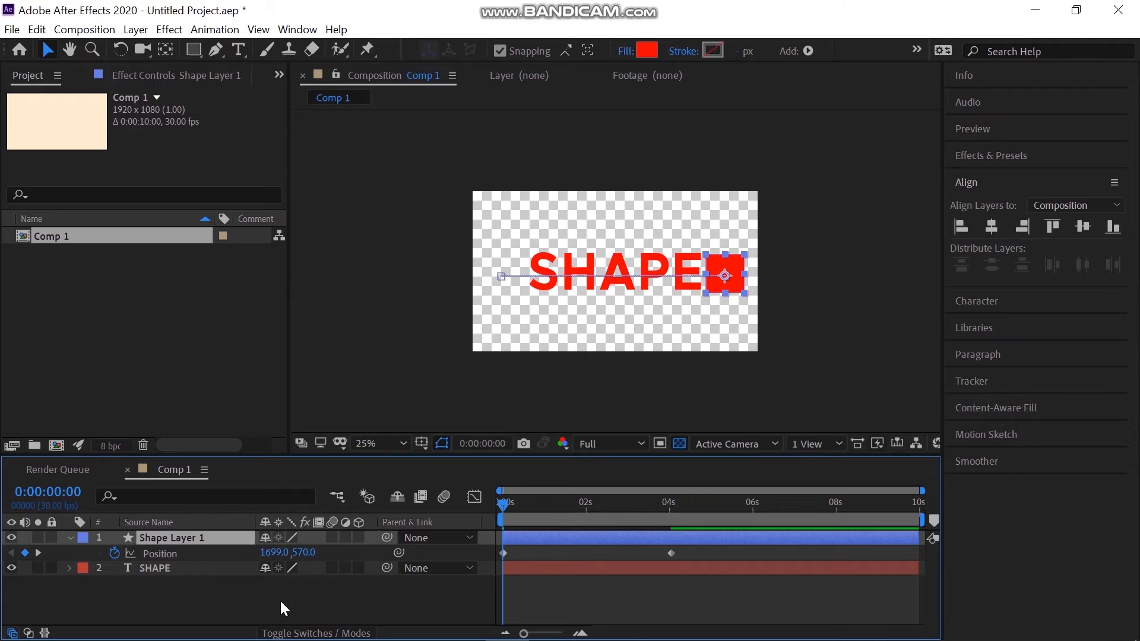
left_click(279, 600)
Step: Add a Scale keyframe of 100% for the square's shape layer at 0:00:00:10
left_click(511, 504)
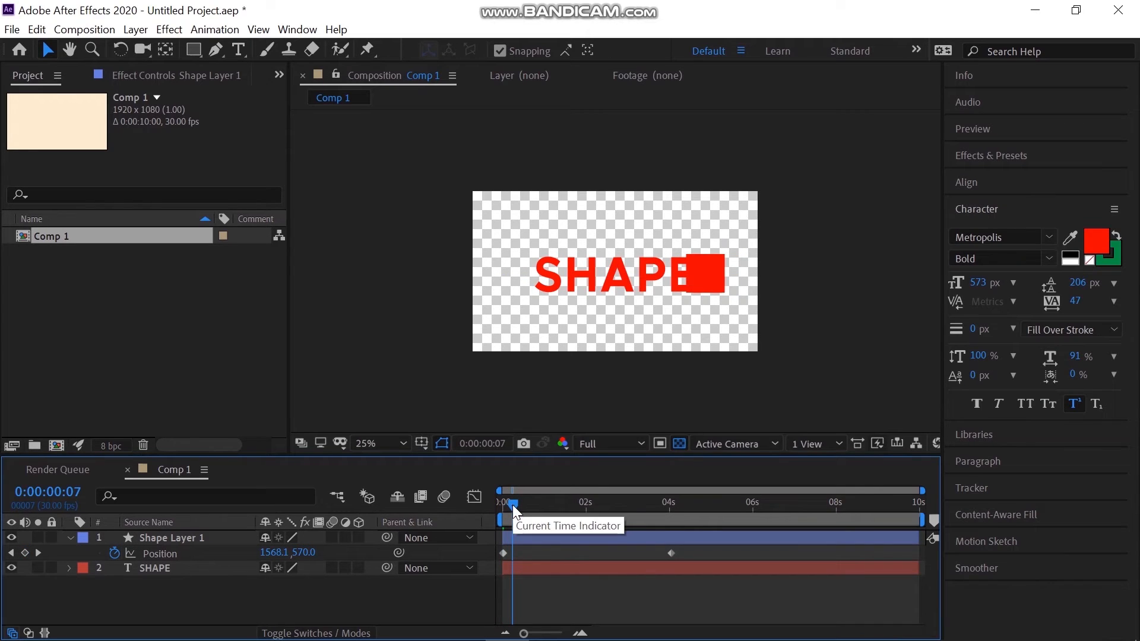
left_click_drag(512, 504, 516, 508)
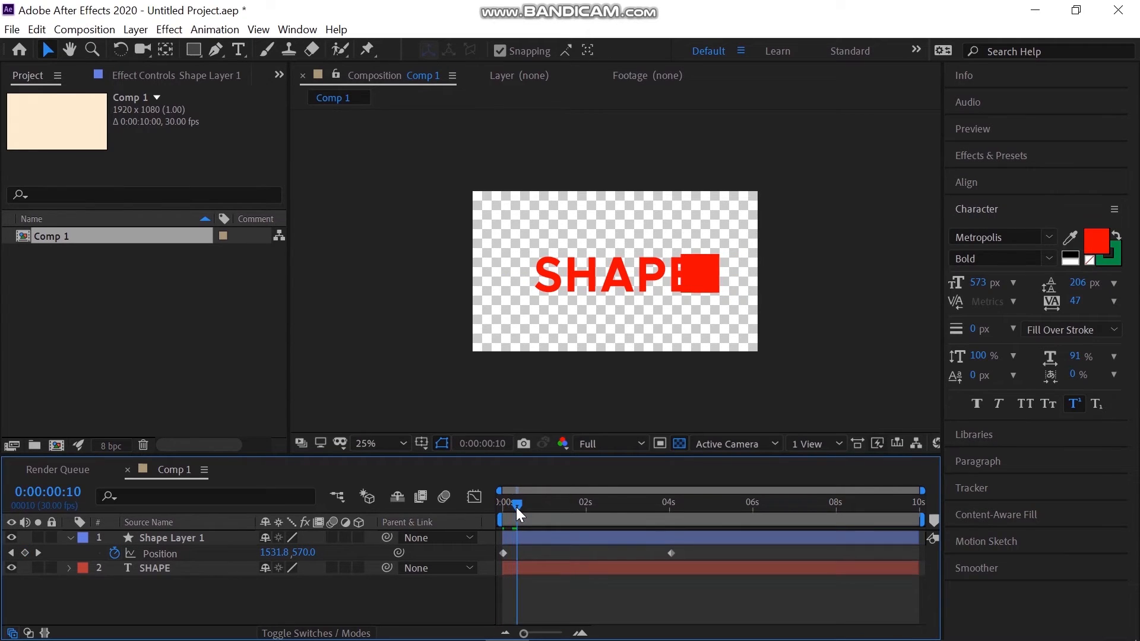
left_click(193, 540)
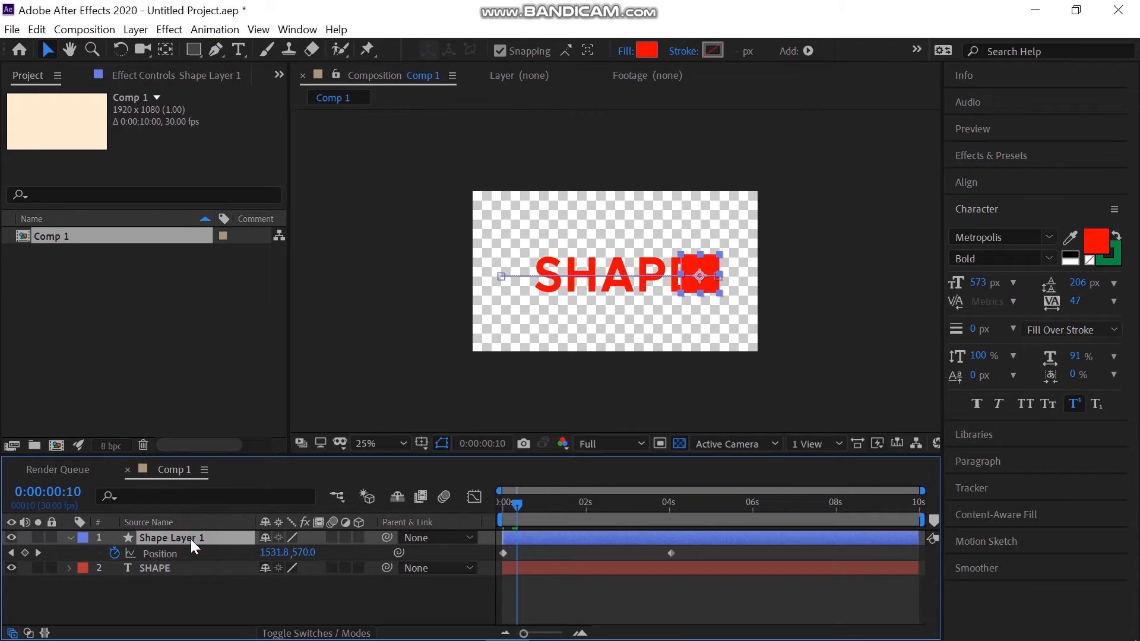
key("s")
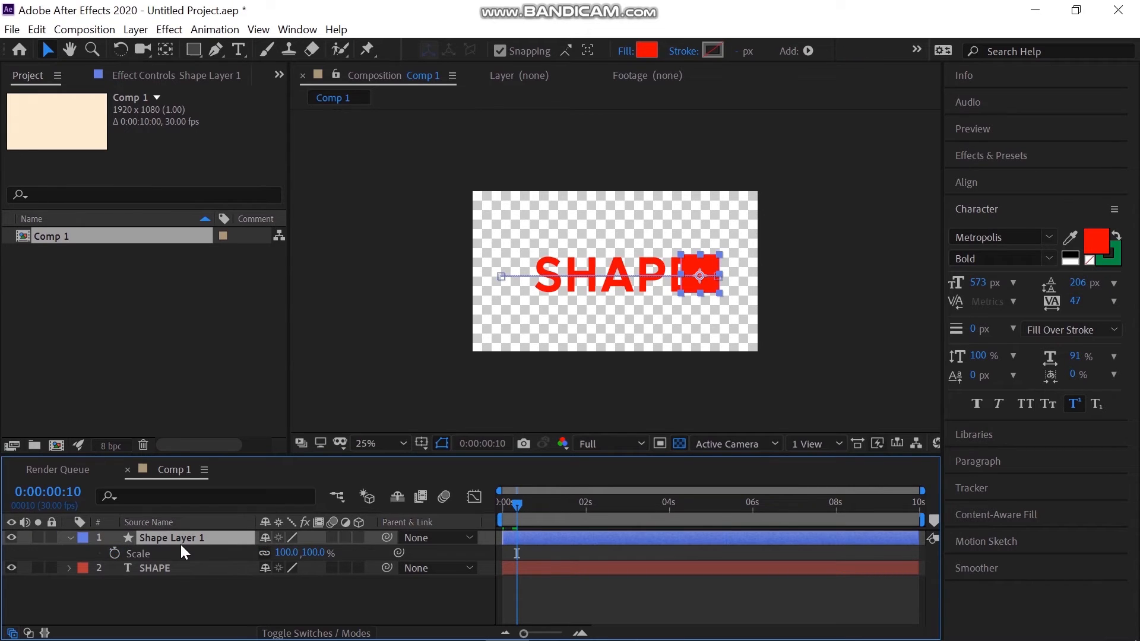
left_click(114, 553)
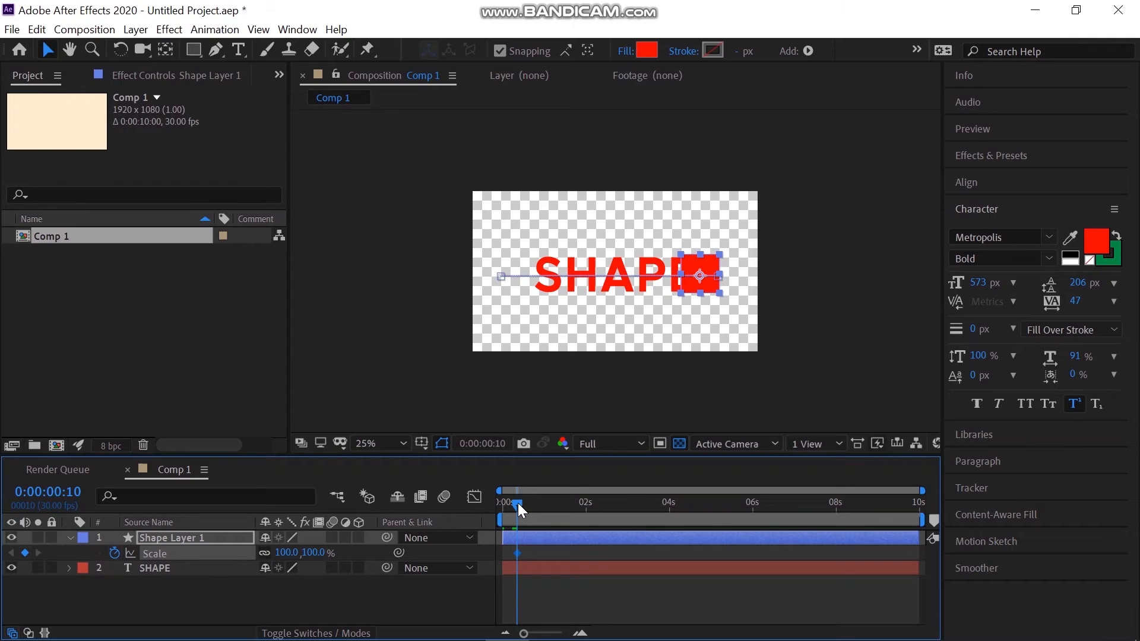
Step: Set the square's scale to 0% at 0:00:00:00 and preview the animation
left_click_drag(518, 503, 498, 504)
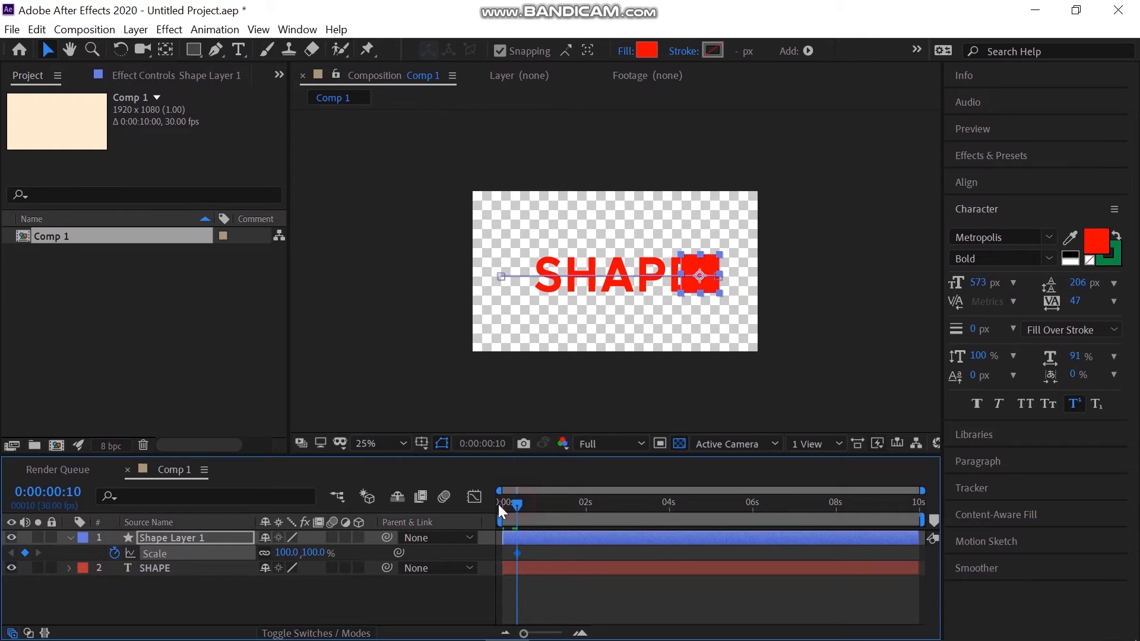
left_click(306, 552)
type("0")
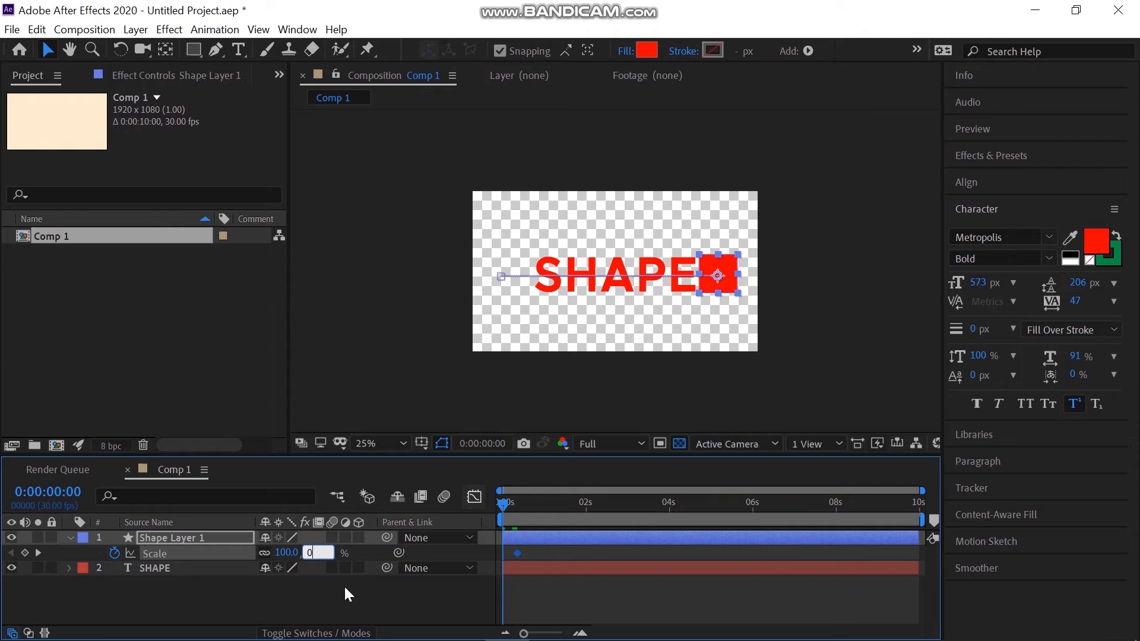
left_click(350, 589)
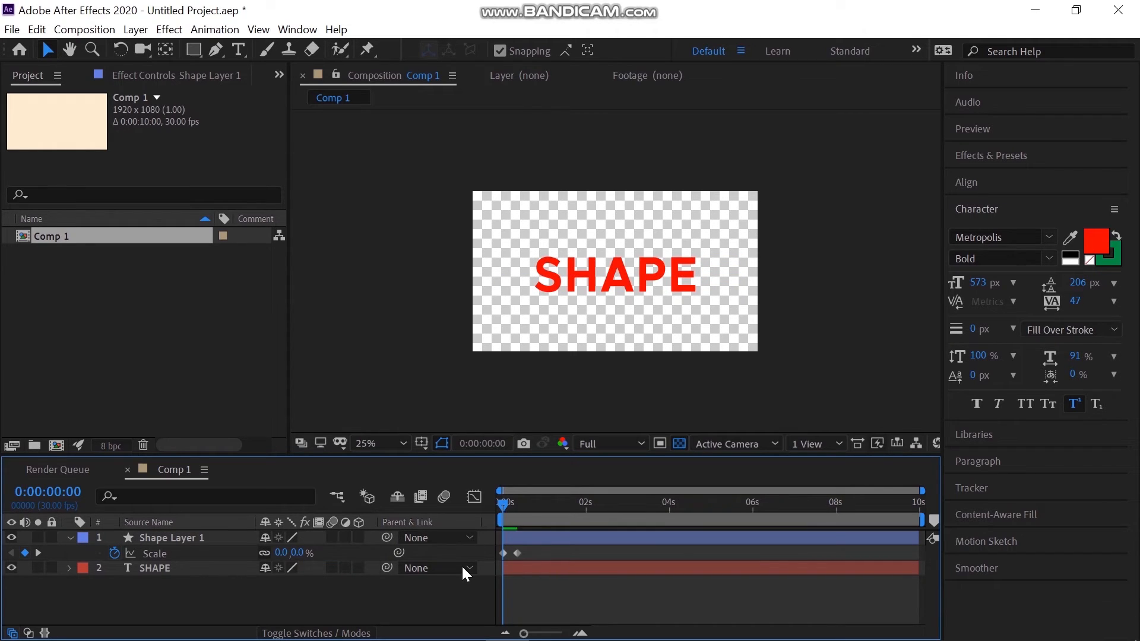
key("space")
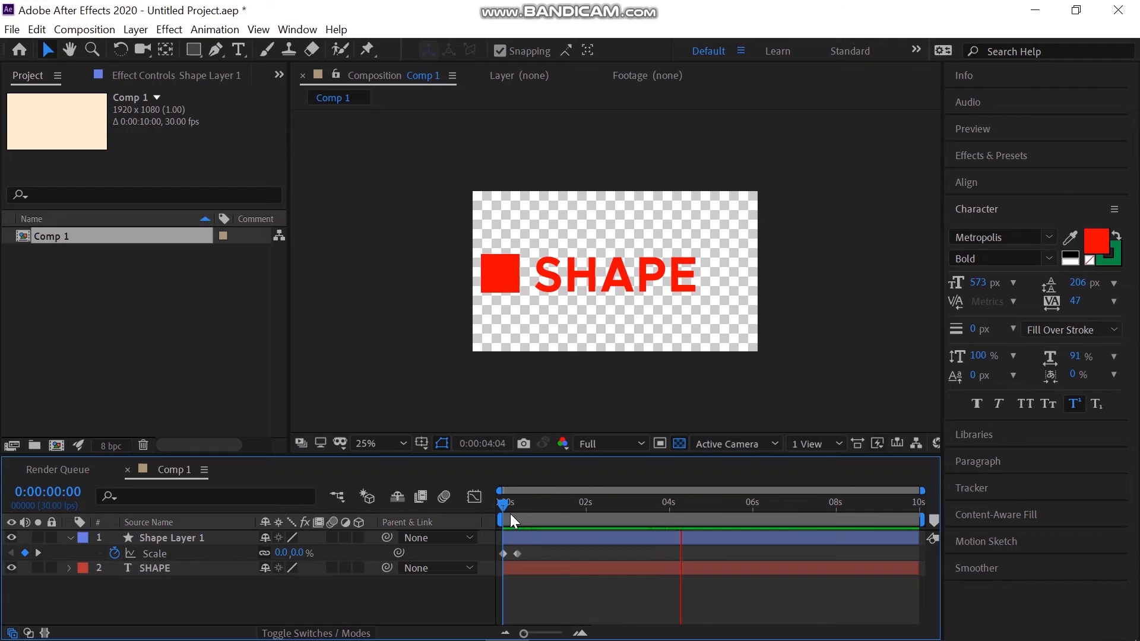
key("space")
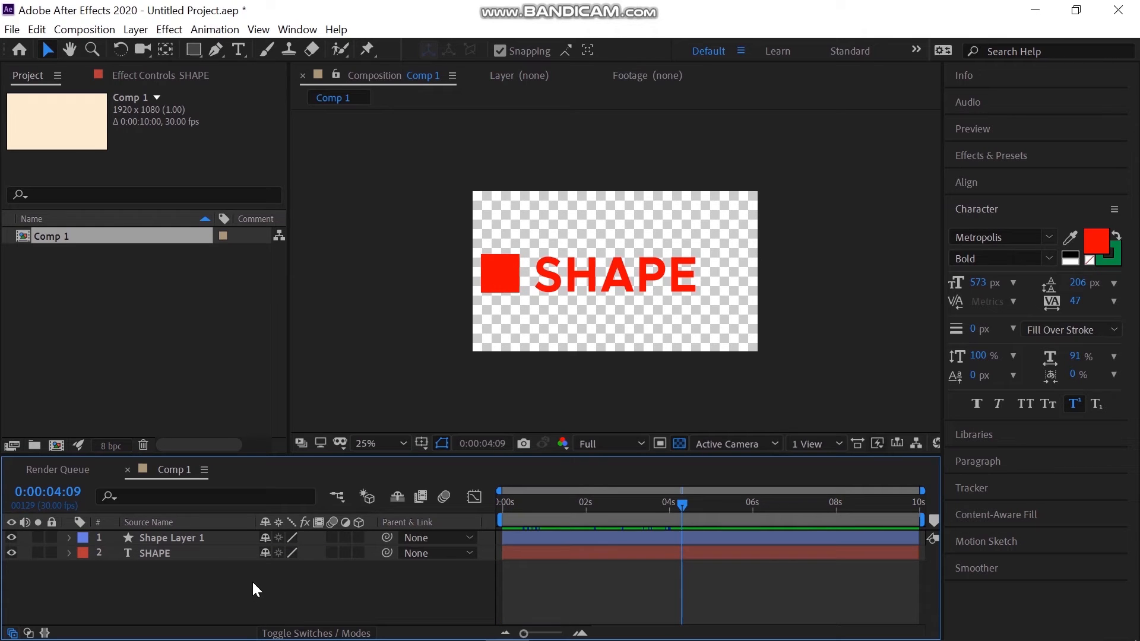
Step: Draw a rectangular mask on the SHAPE text layer, enclosing the square and the whole word
left_click(225, 551)
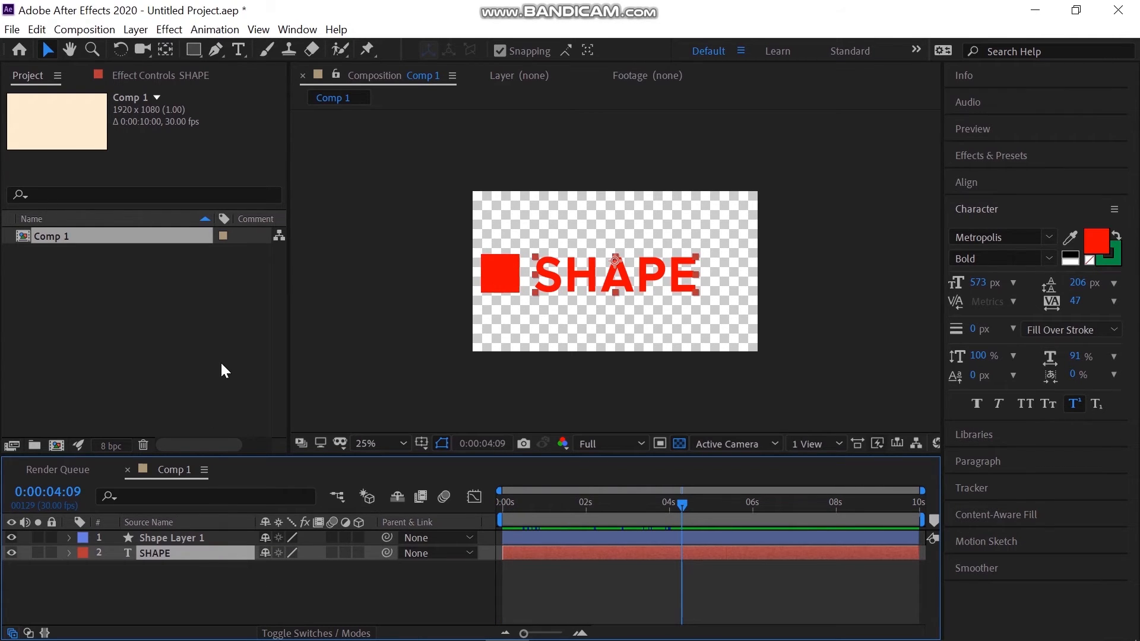
left_click(193, 49)
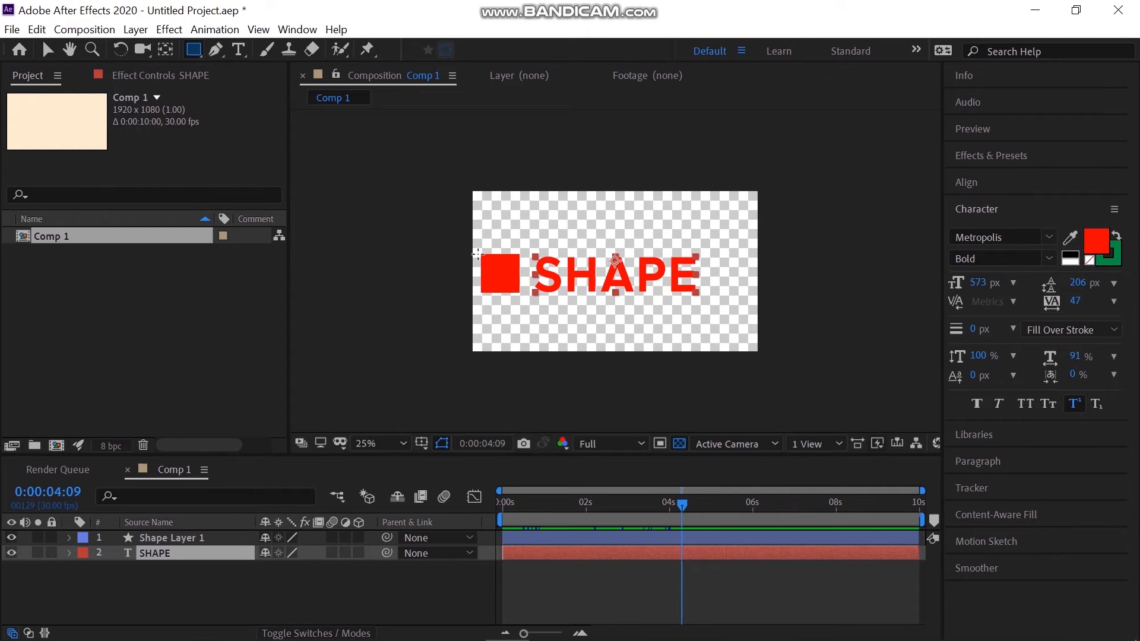
left_click_drag(478, 254, 710, 295)
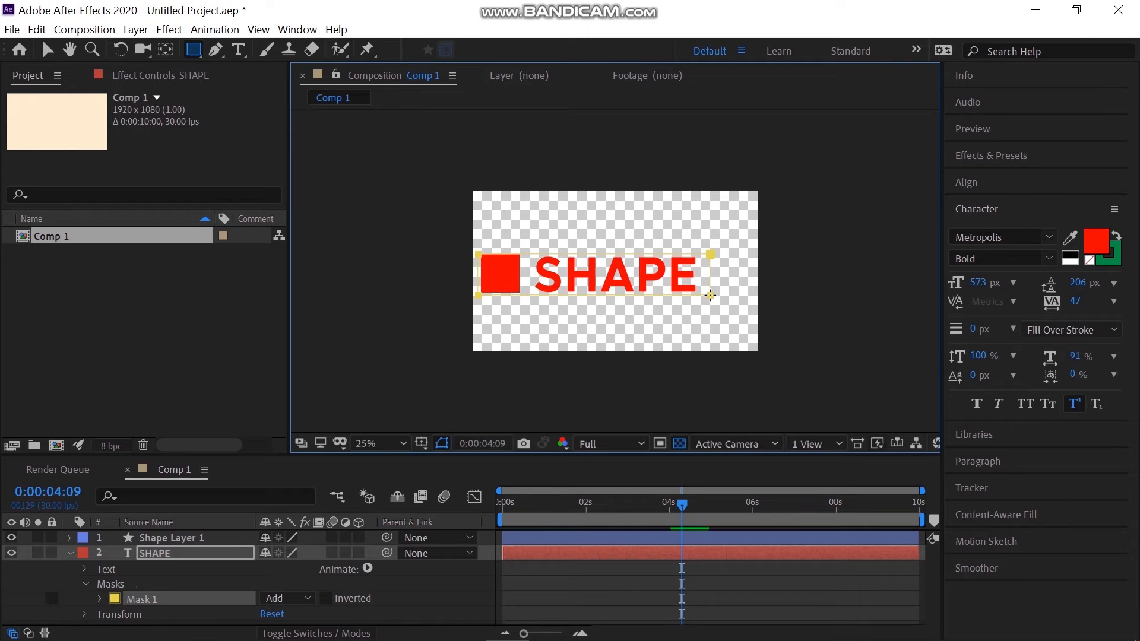
Step: Add a Mask Path keyframe to Mask 1 of the SHAPE layer at 0:00:00:10
left_click(85, 585)
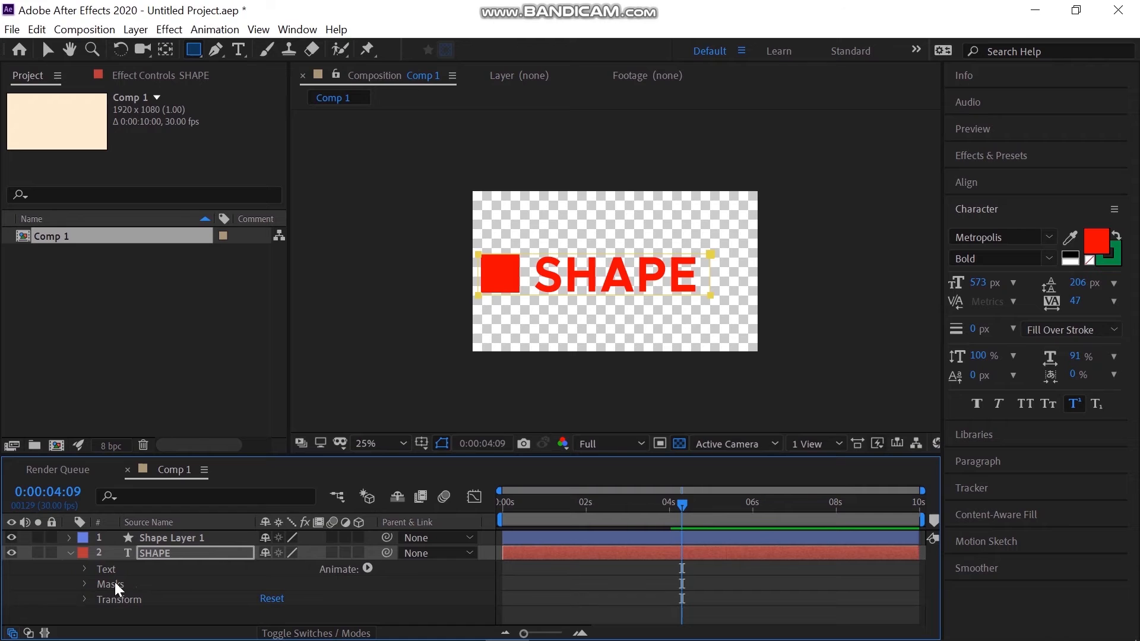
left_click(83, 585)
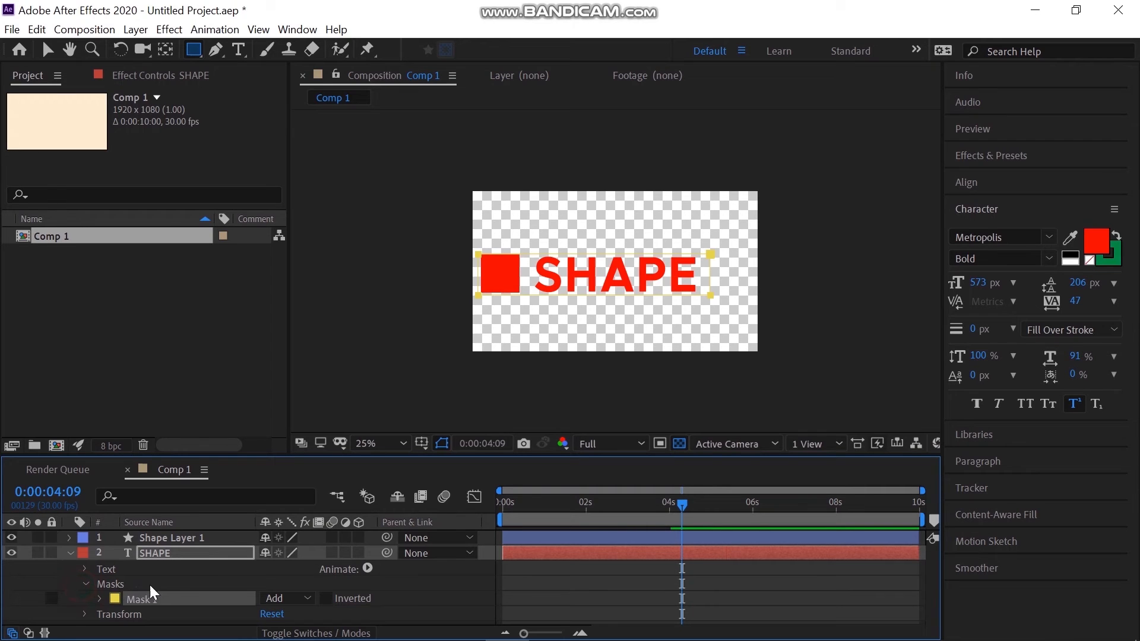
left_click(99, 600)
scroll(141, 583, "down", 1)
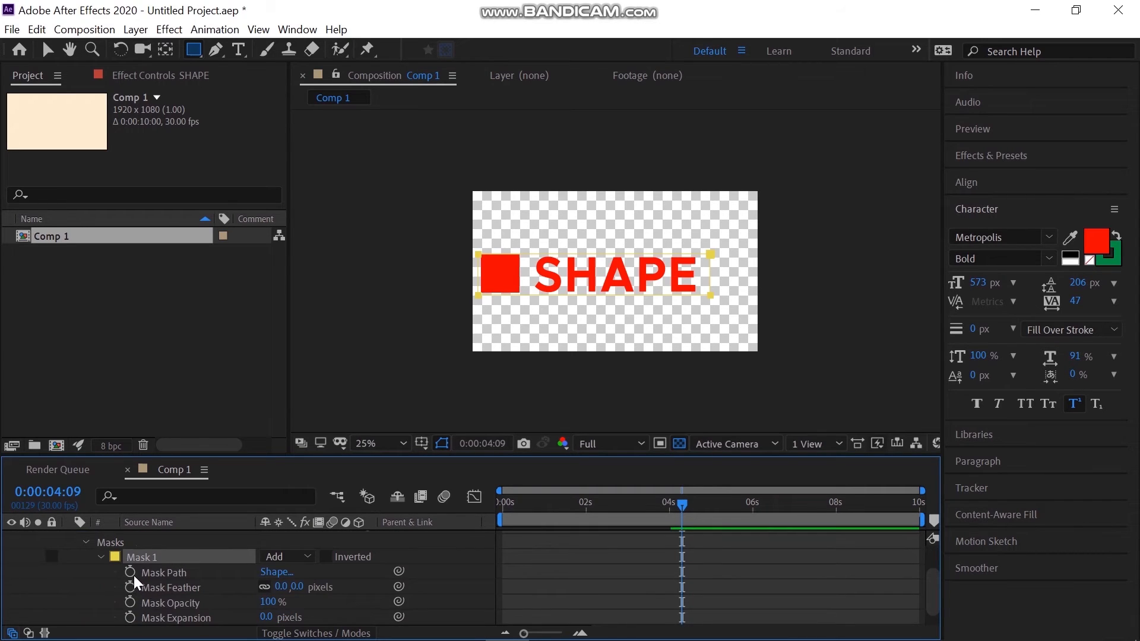
left_click(519, 506)
left_click(515, 505)
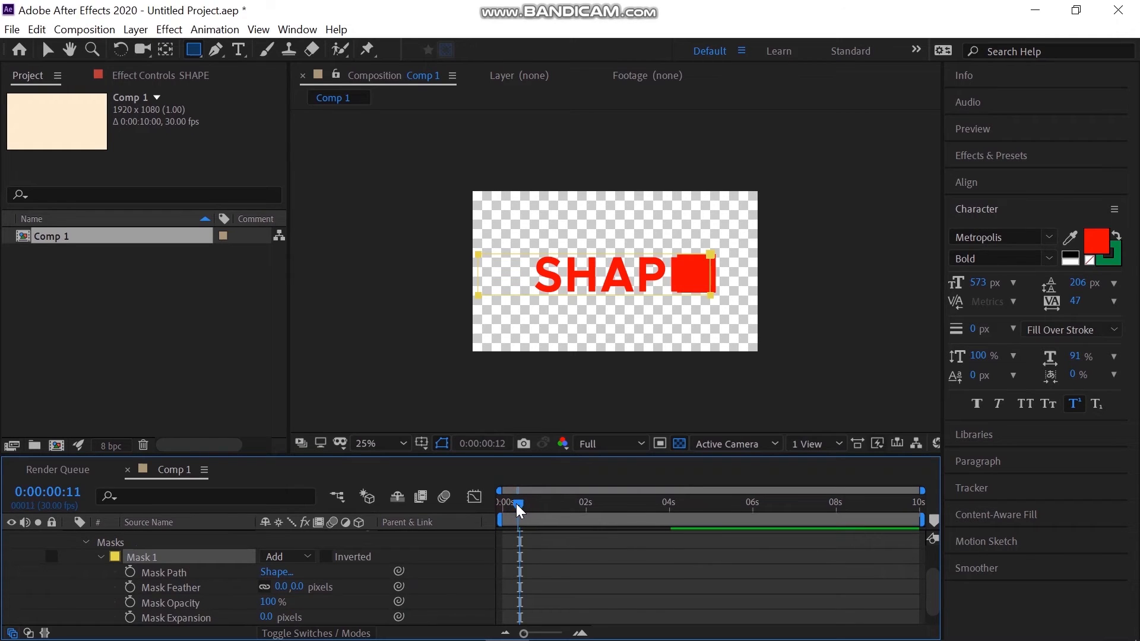
left_click(516, 503)
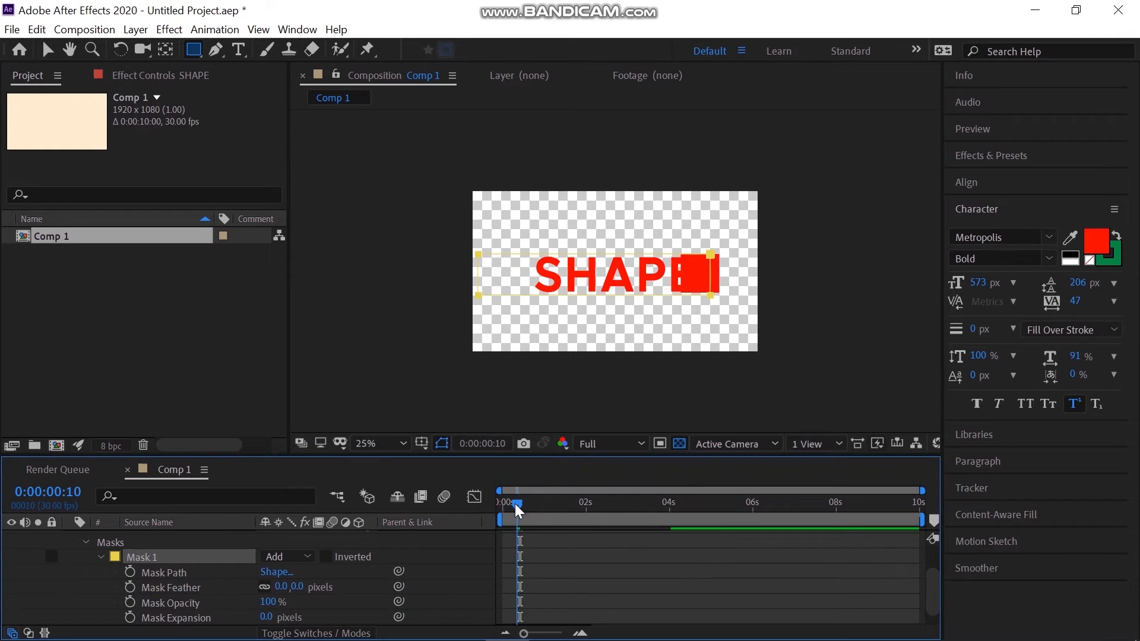
left_click(131, 570)
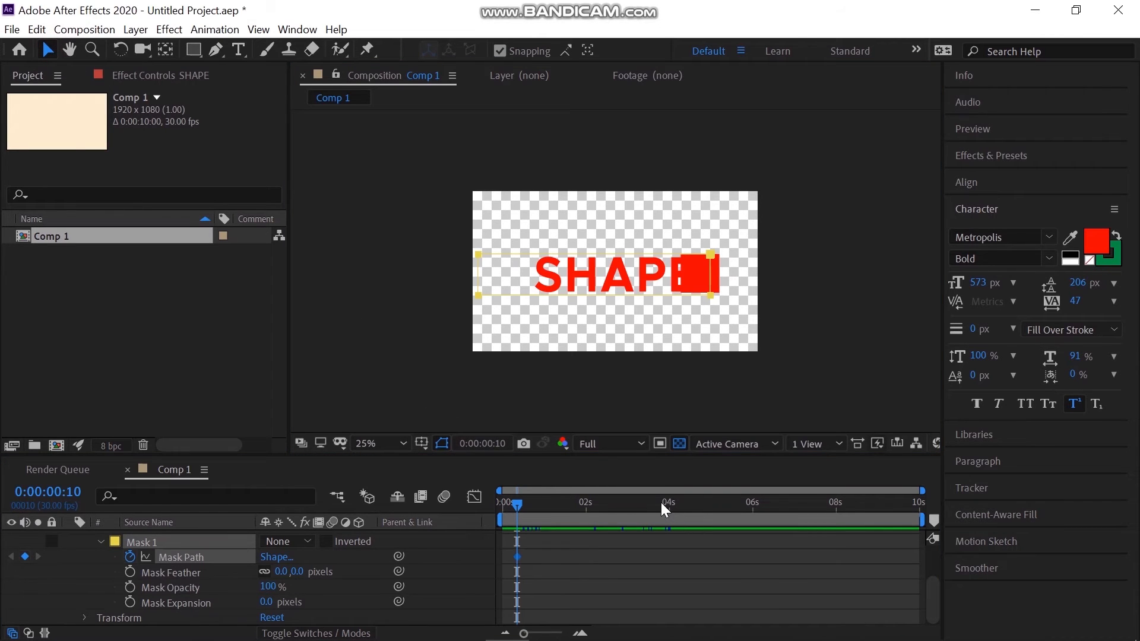
Step: At 0:00:03:29, pull the mask's right edge back to the square's right side and preview the animation
left_click_drag(667, 506, 668, 504)
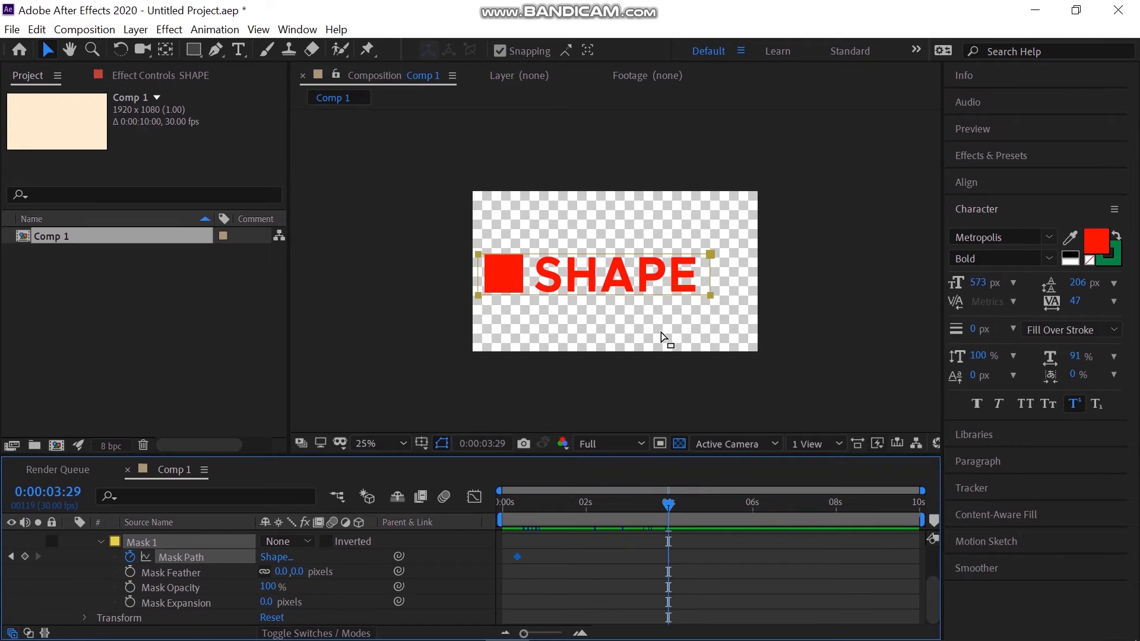
left_click_drag(711, 275, 517, 272)
key("space")
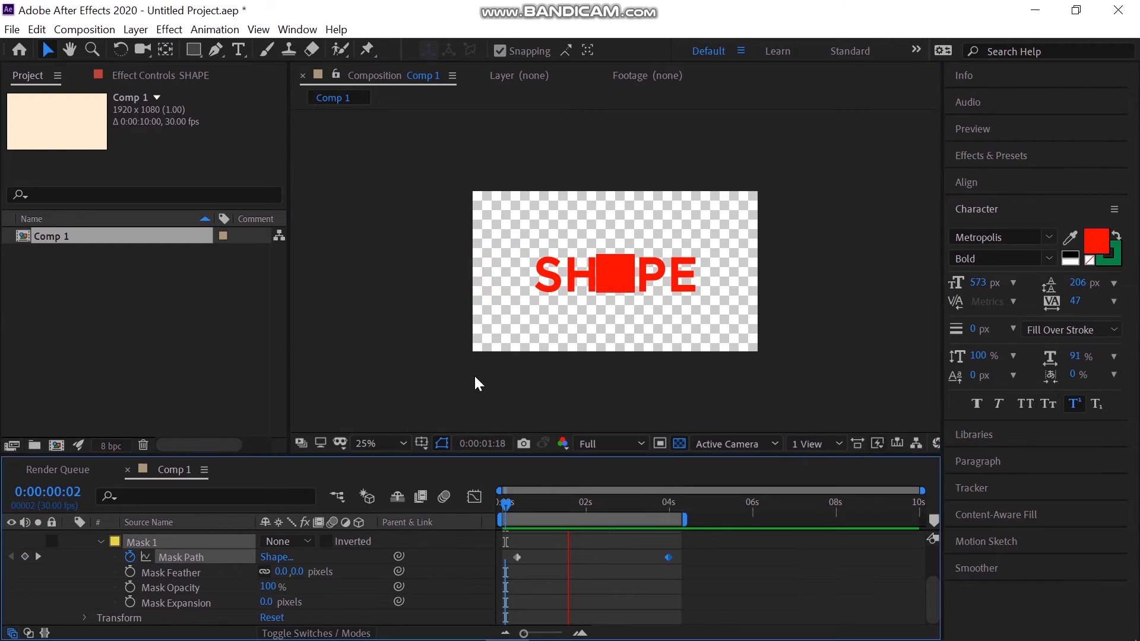
Step: Set the mode of Mask 1 on the SHAPE layer to Subtract
scroll(345, 583, "up", 2)
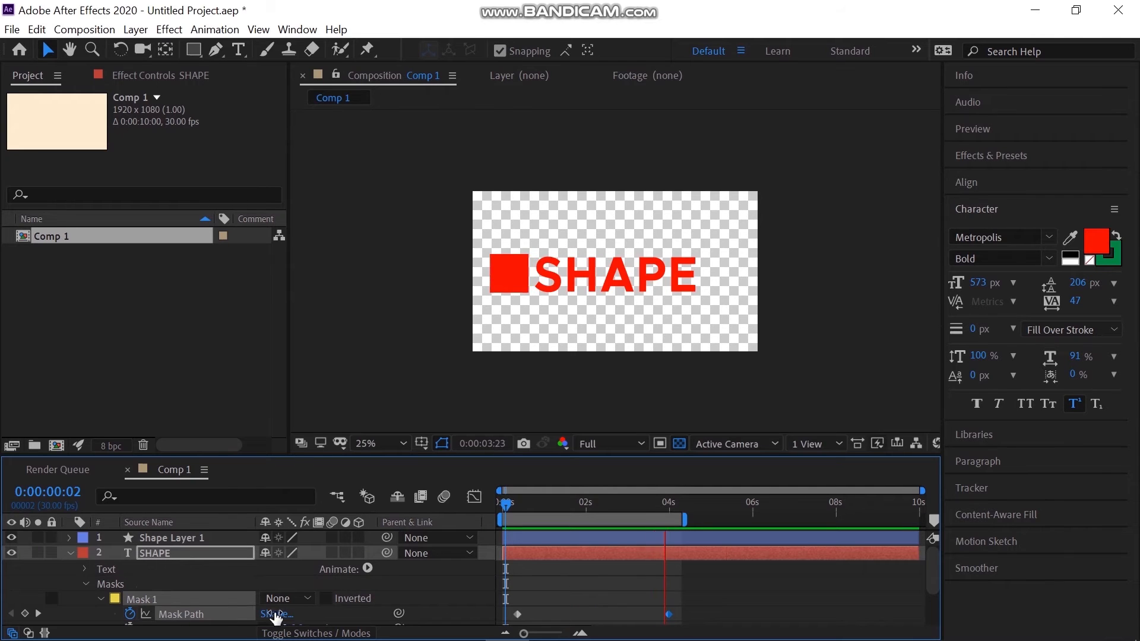
left_click(286, 598)
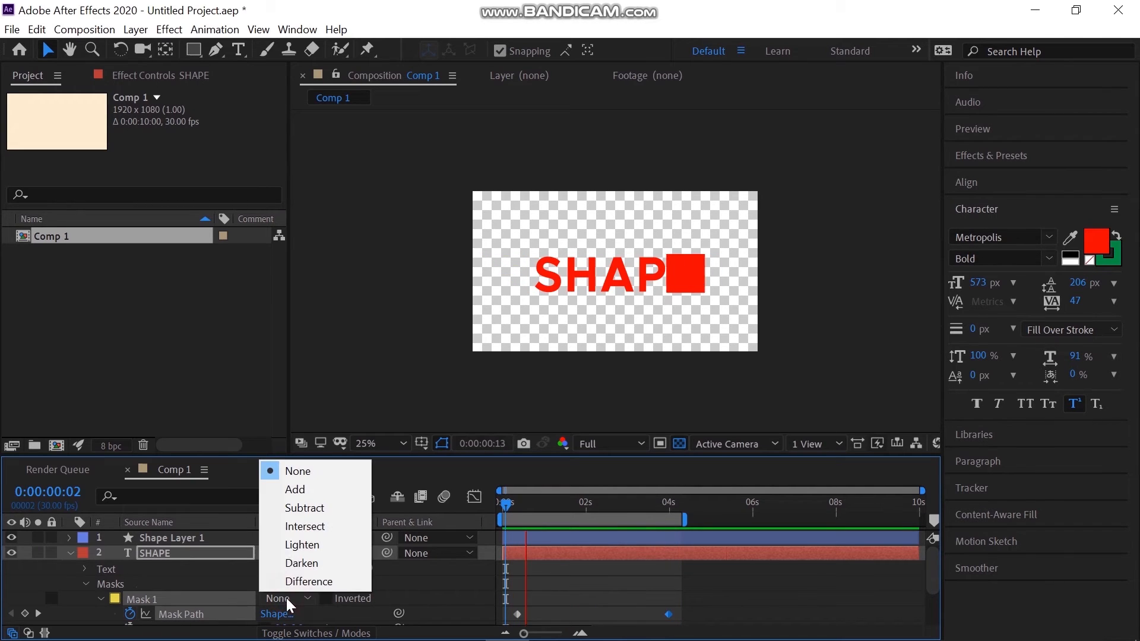
left_click(295, 507)
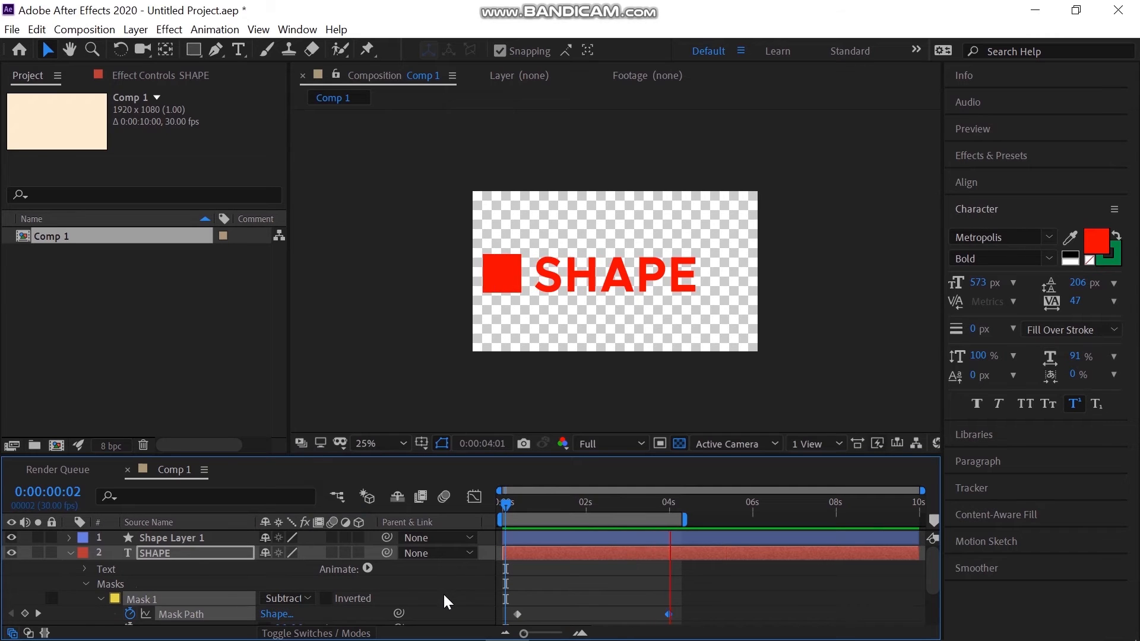
scroll(444, 593, "down", 3)
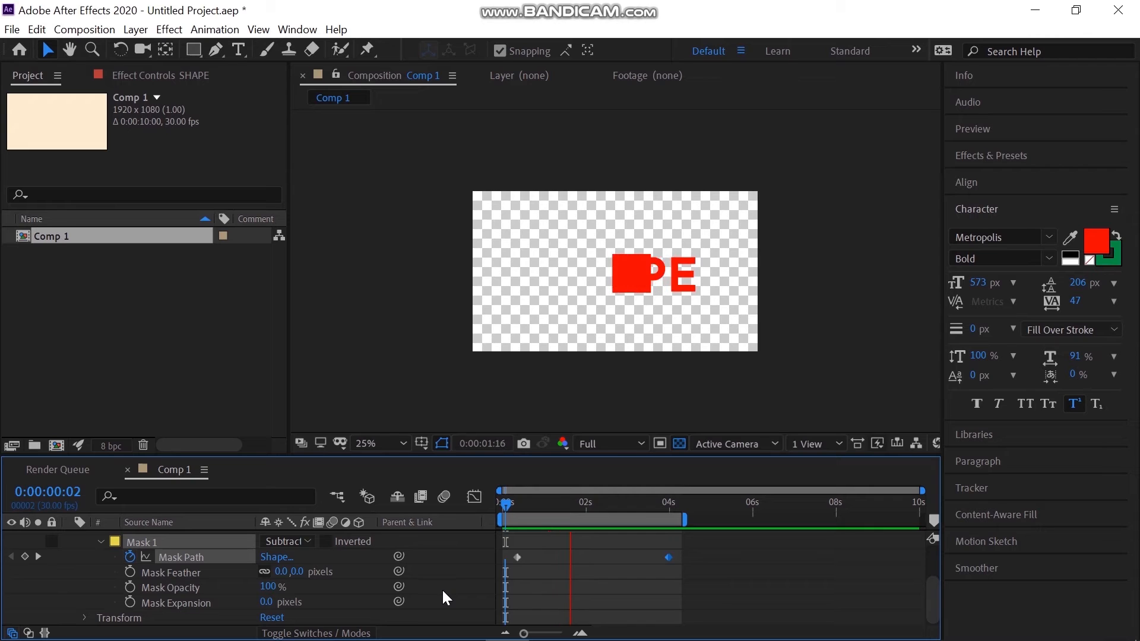
Step: Create an orange solid layer in the composition and place it beneath the SHAPE text layer as a background
scroll(442, 590, "up", 3)
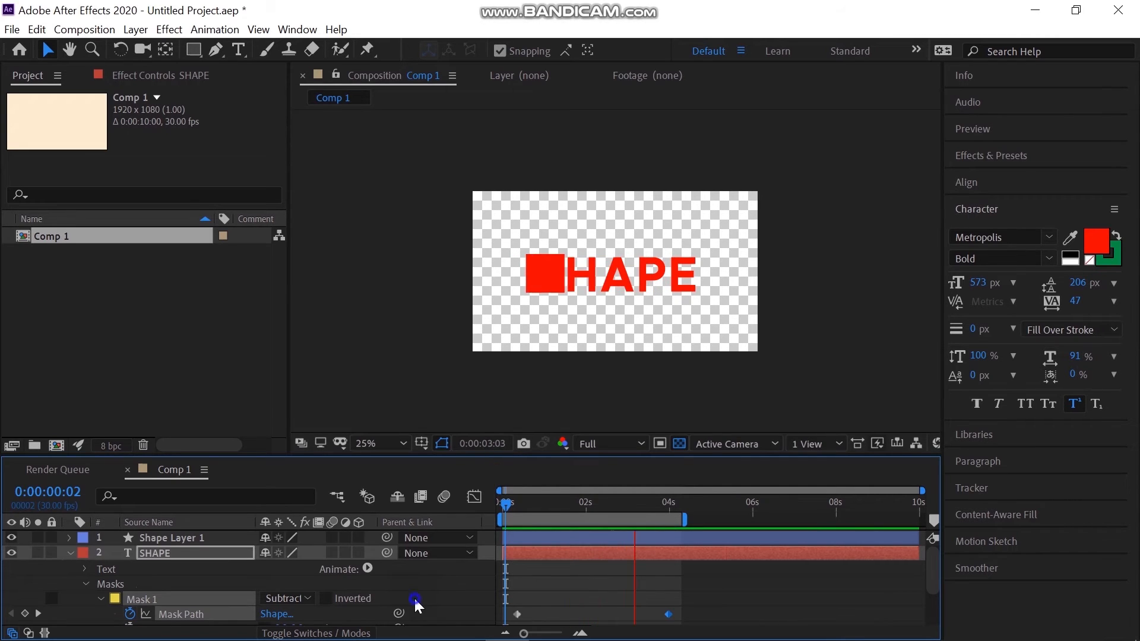
right_click(424, 585)
mouse_move(515, 415)
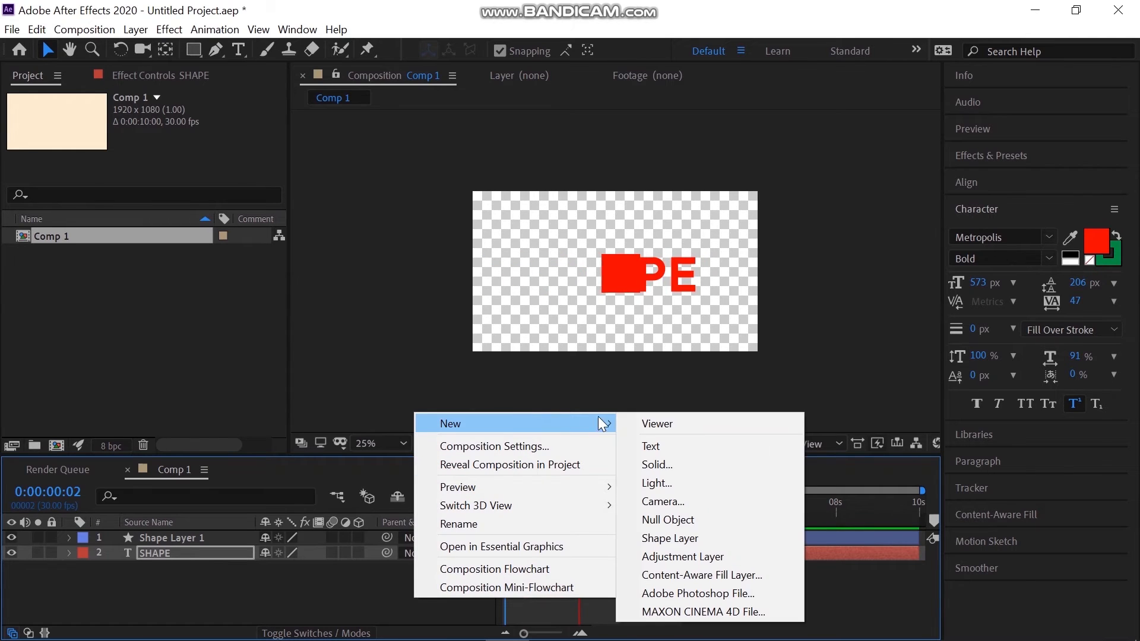
left_click(680, 462)
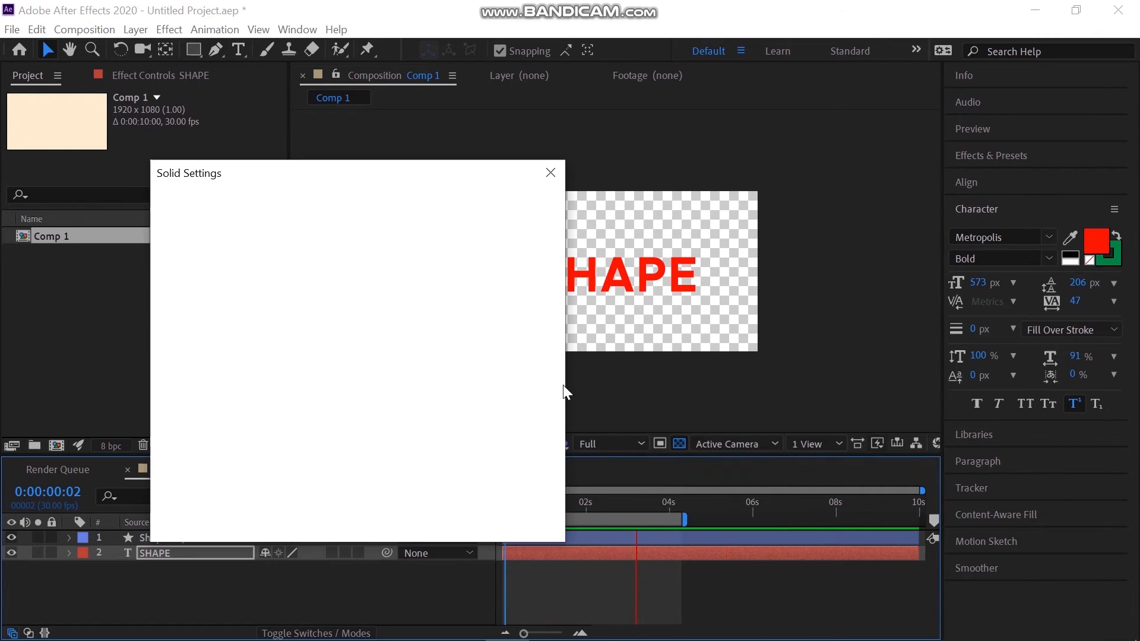
left_click(435, 524)
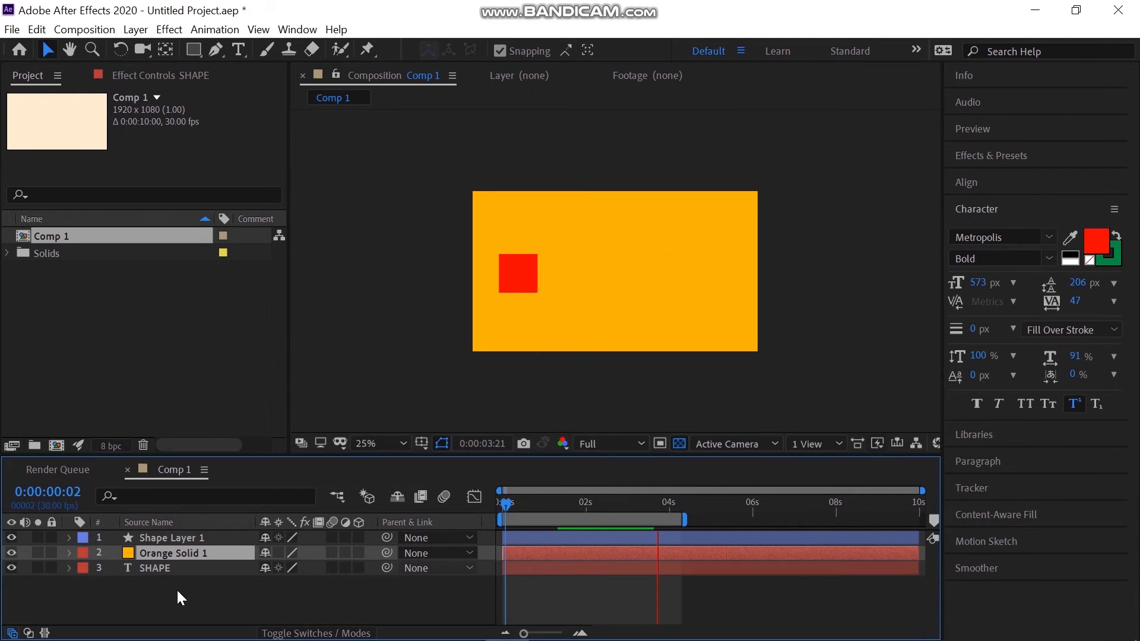
key("space")
left_click_drag(176, 553, 234, 589)
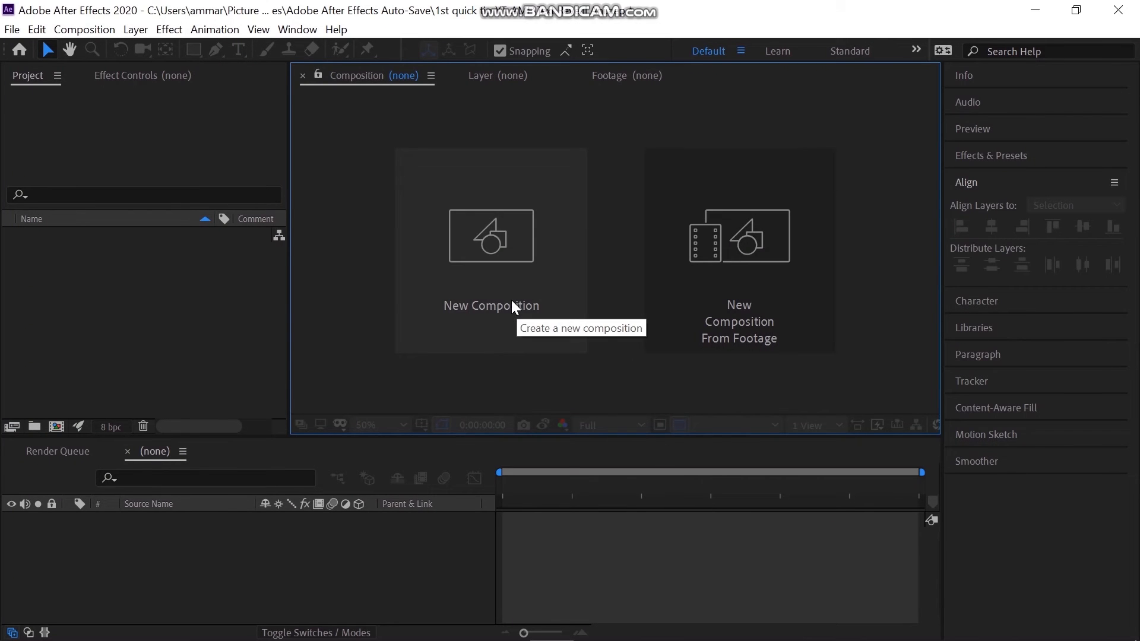
Step: Create a new composition with a frame rate of 30 frames per second and a duration of 10 seconds
left_click(511, 299)
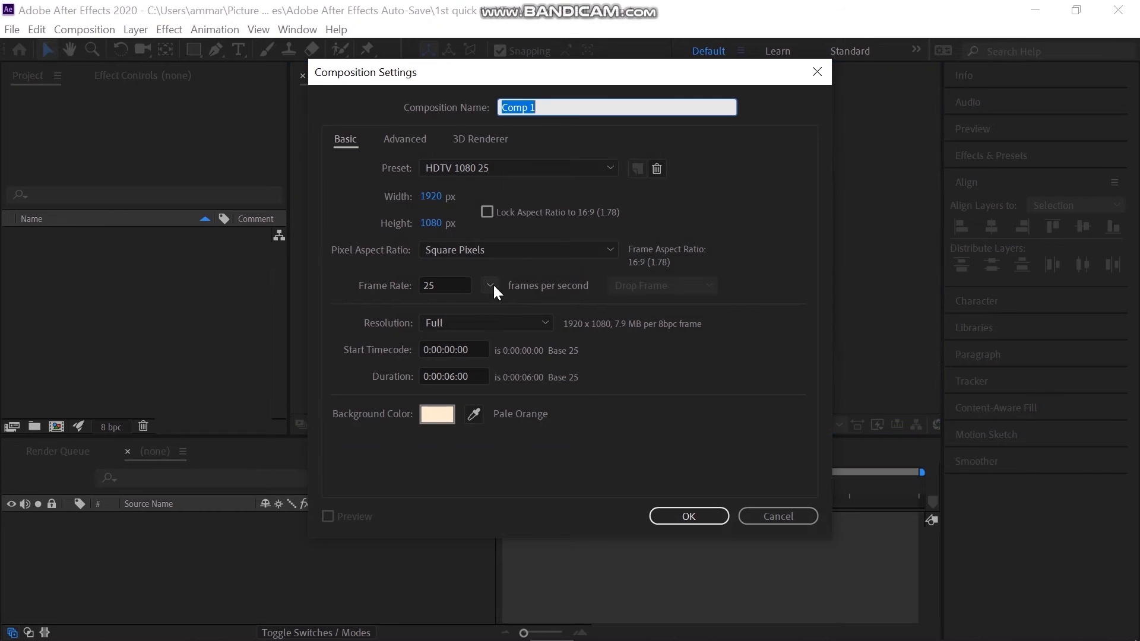
left_click(490, 286)
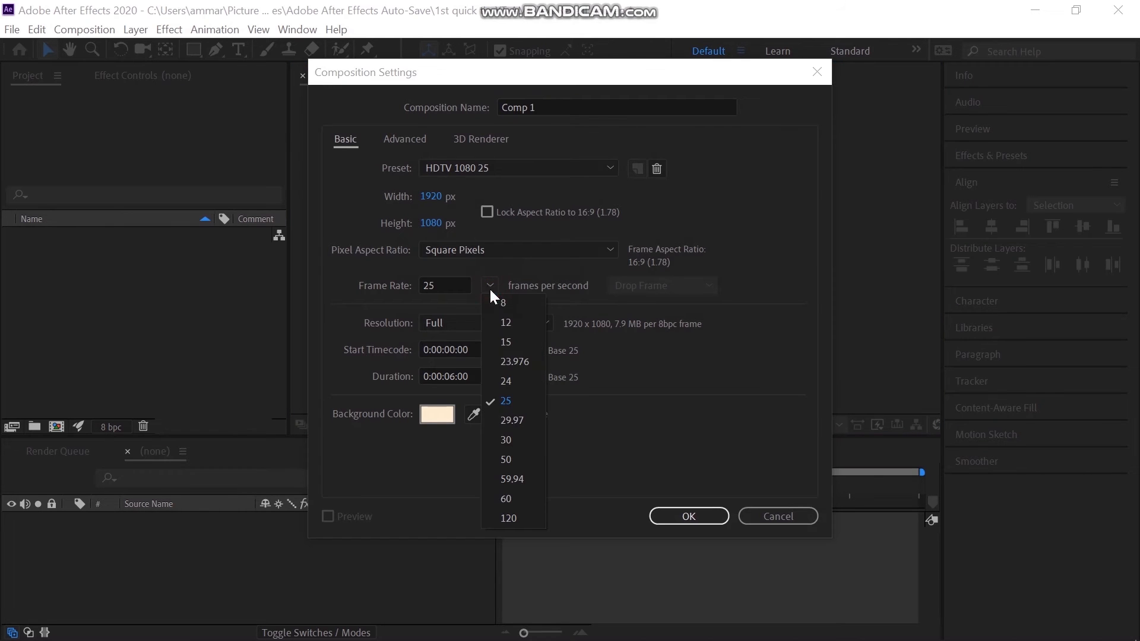
left_click(518, 442)
left_click(449, 377)
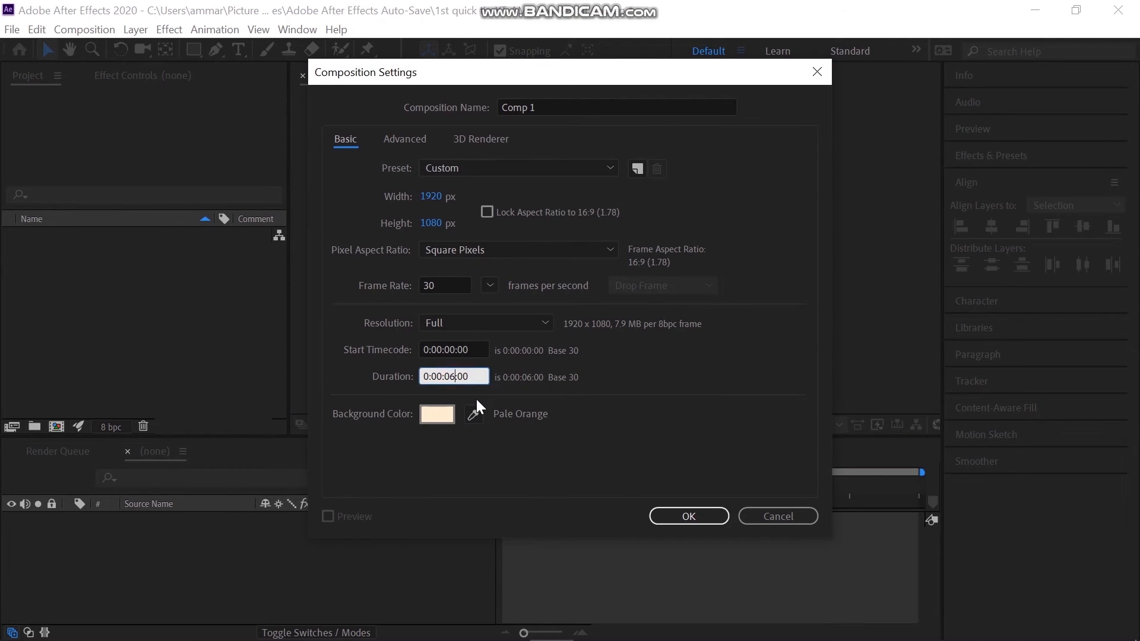
key("BackSpace")
key("BackSpace")
type("10")
key("Return")
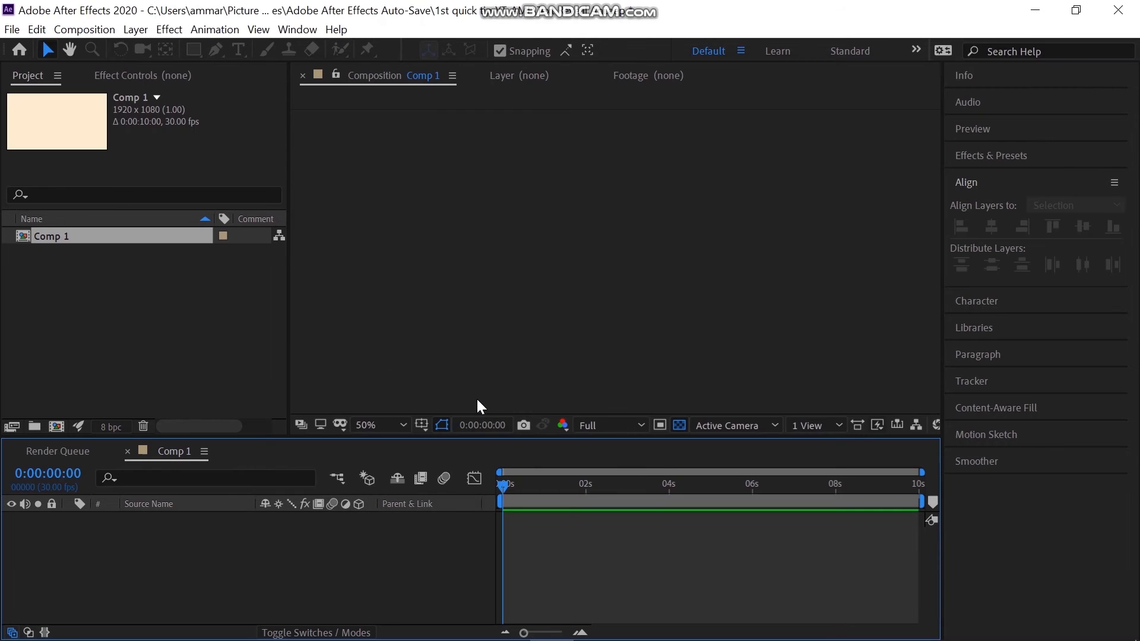
Step: Add an orange solid layer filling the new composition as its background
right_click(355, 560)
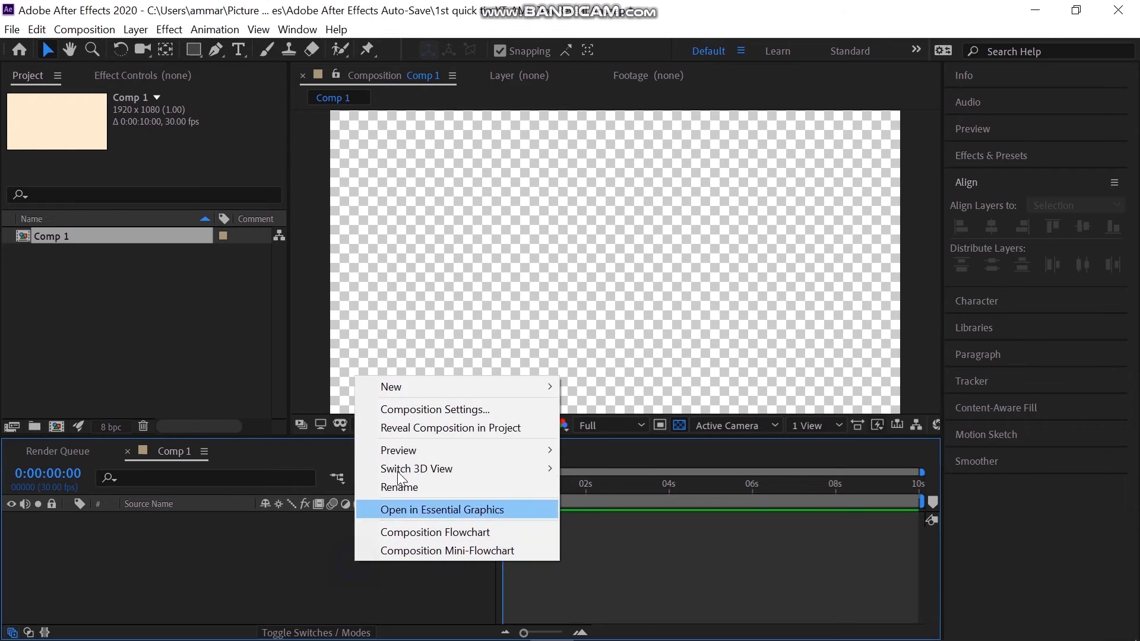
mouse_move(425, 387)
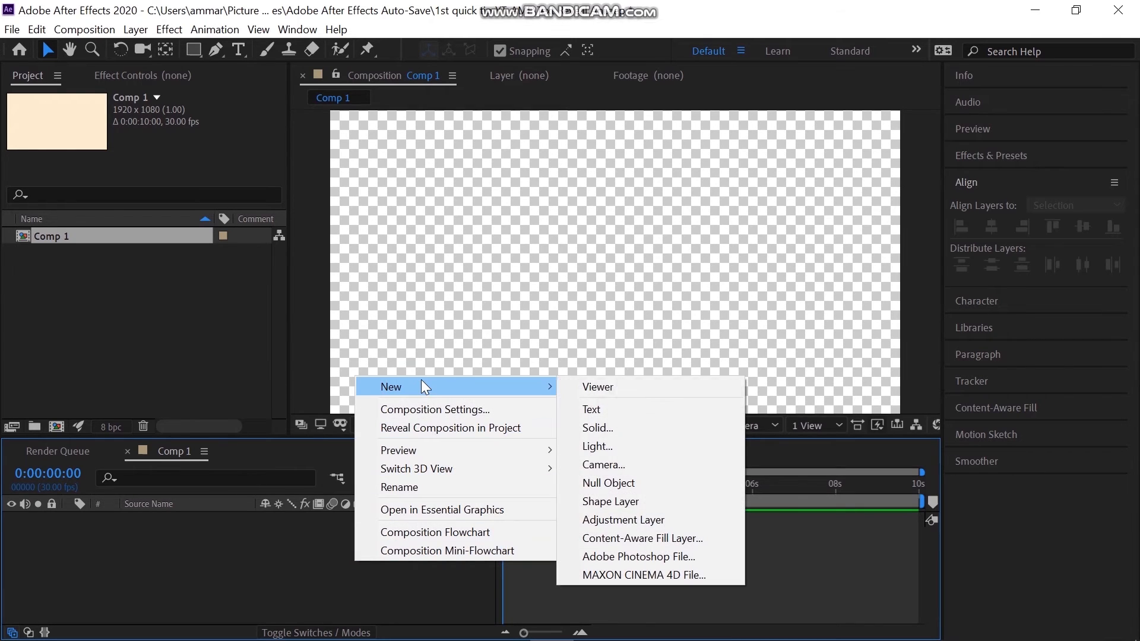
left_click(588, 428)
left_click(423, 528)
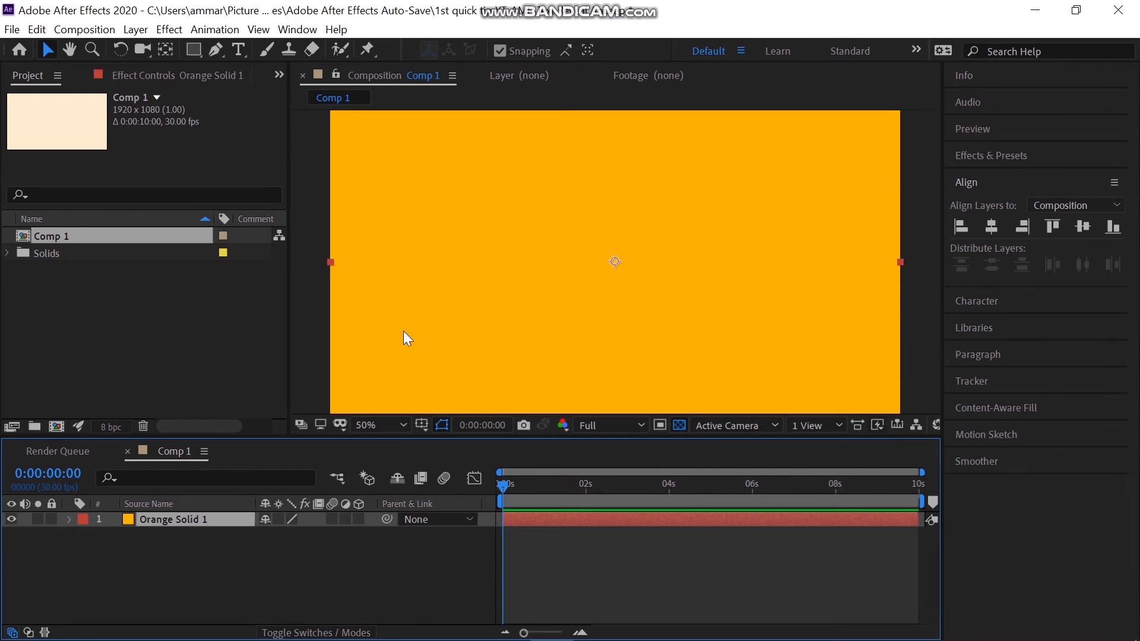
Step: Add a text layer reading NEXT above the orange solid
scroll(418, 308, "down", 2)
left_click(254, 538)
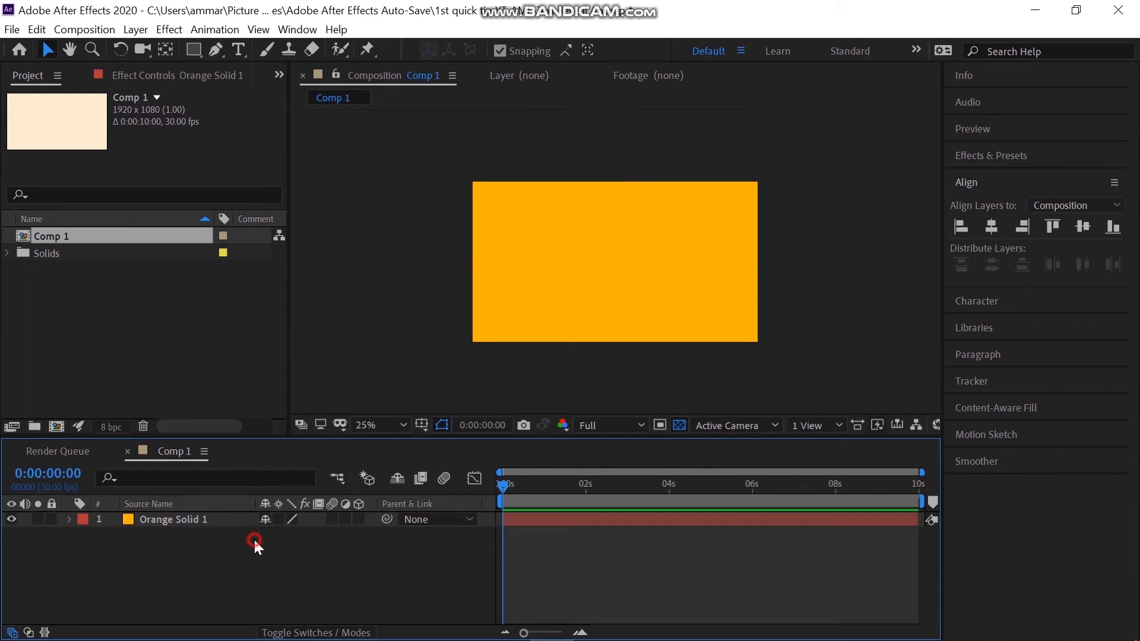
left_click(239, 51)
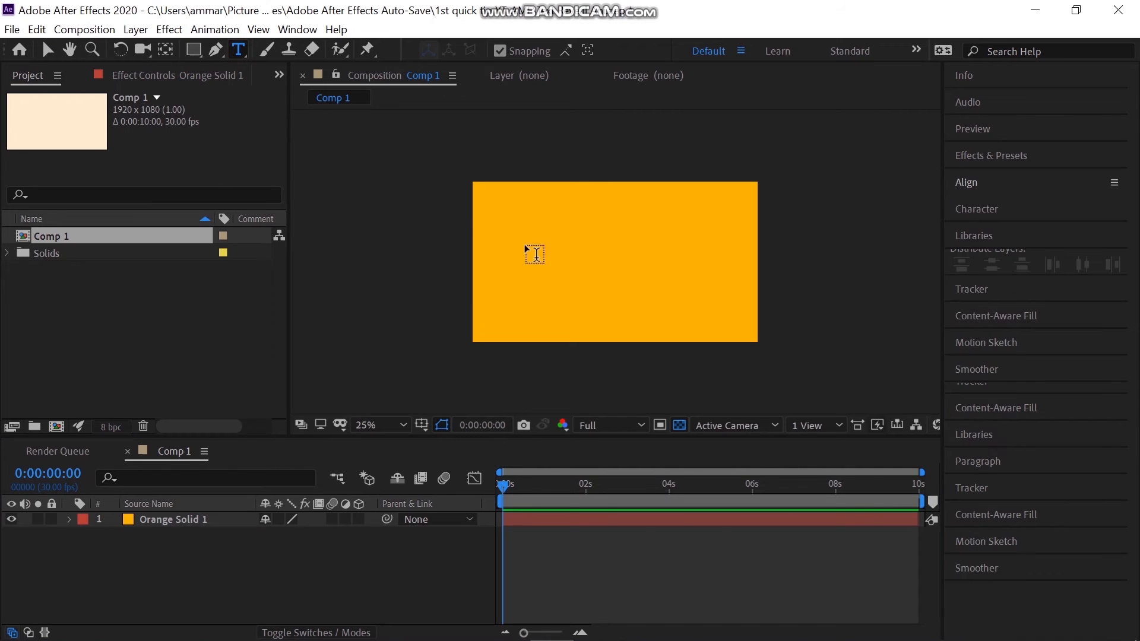
left_click(517, 261)
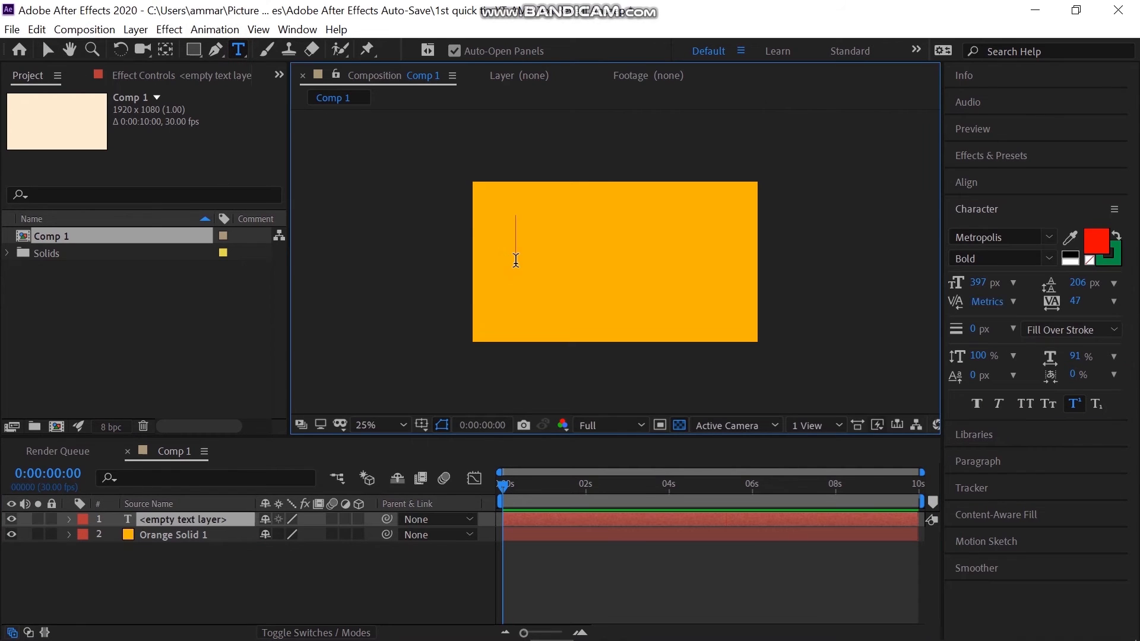
type("NEXT")
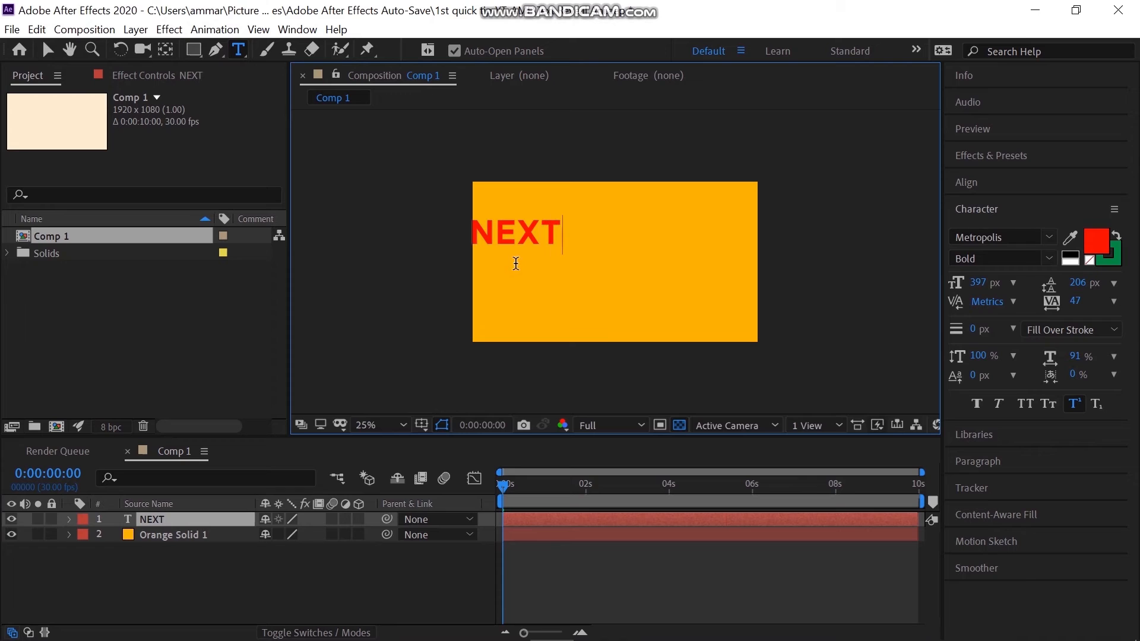
left_click(48, 50)
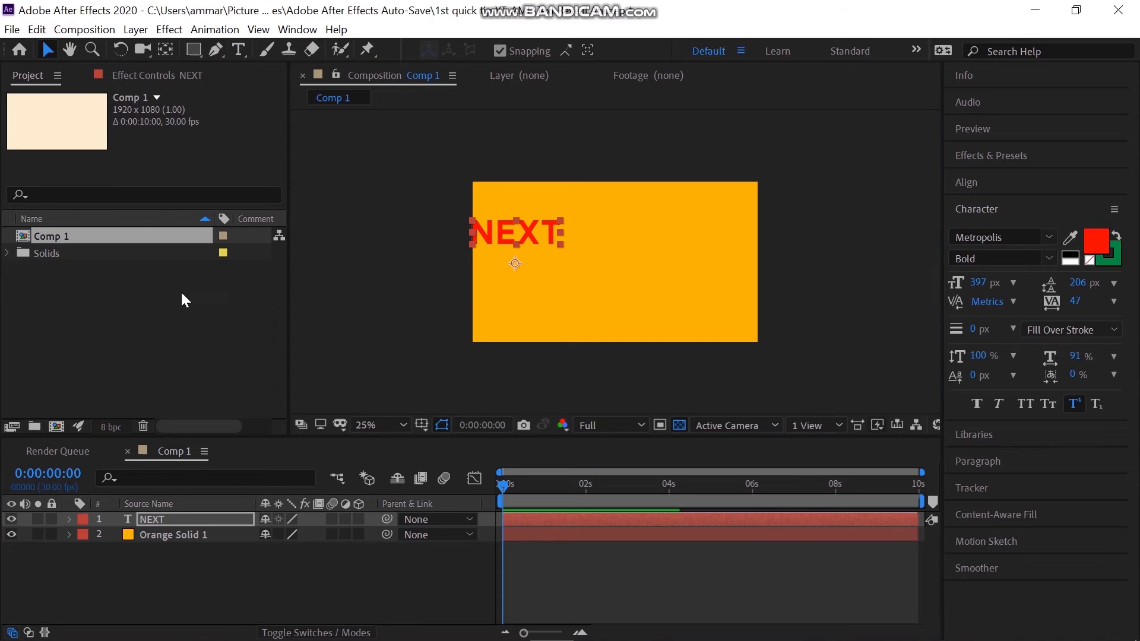
Step: Centre the NEXT layer's anchor point on its text and align the layer to the composition's centre horizontally and vertically
left_click(217, 521)
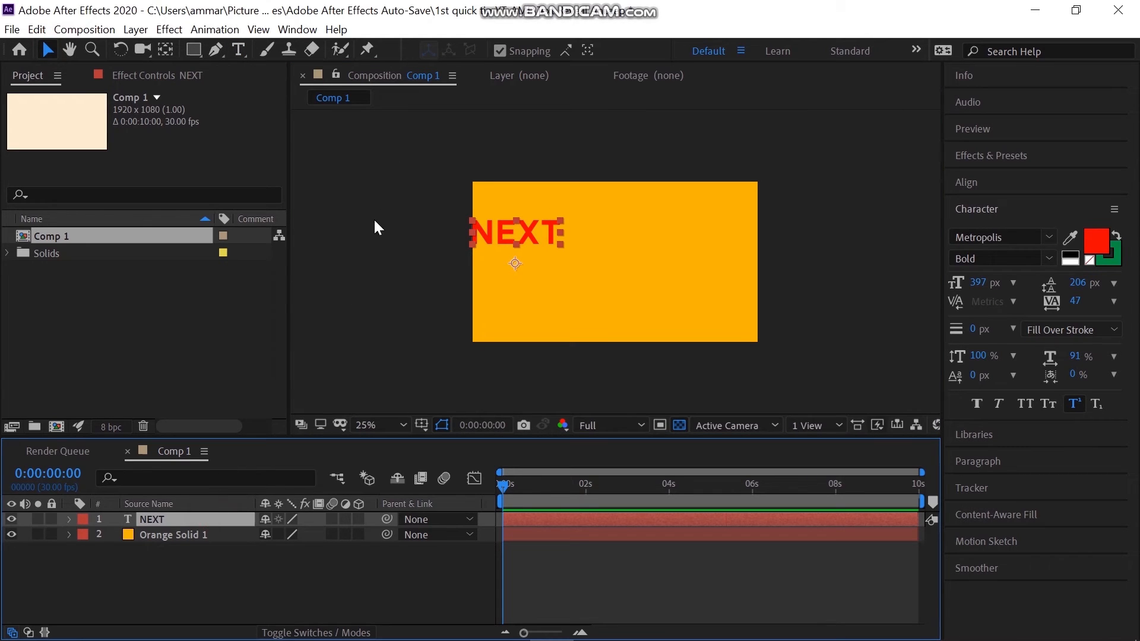
left_click(166, 51)
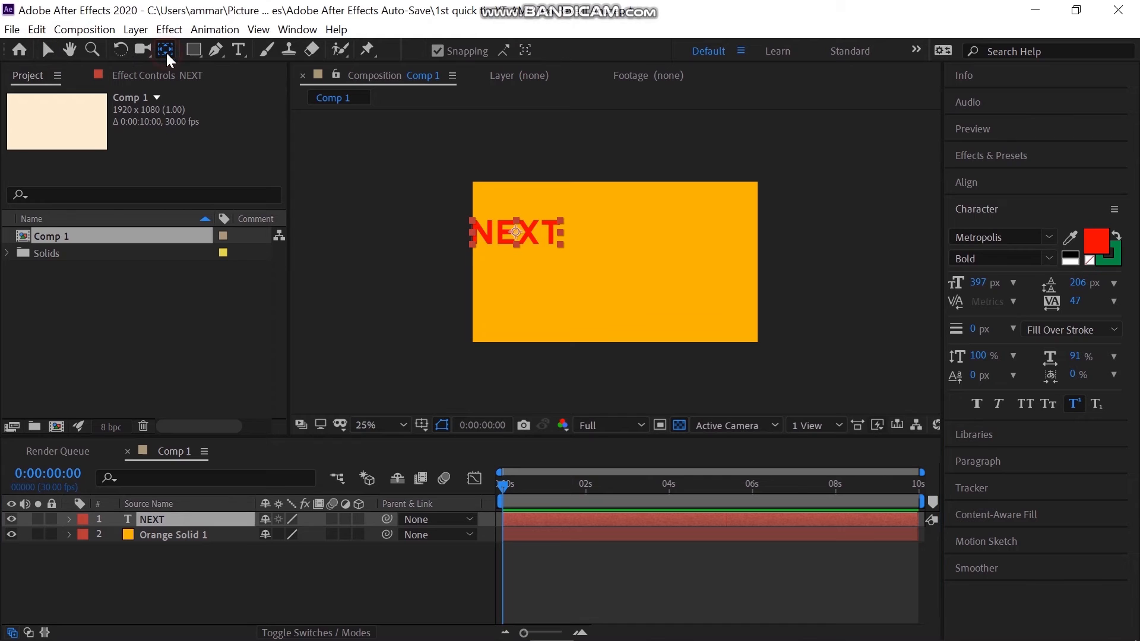
left_click(1011, 183)
left_click(991, 227)
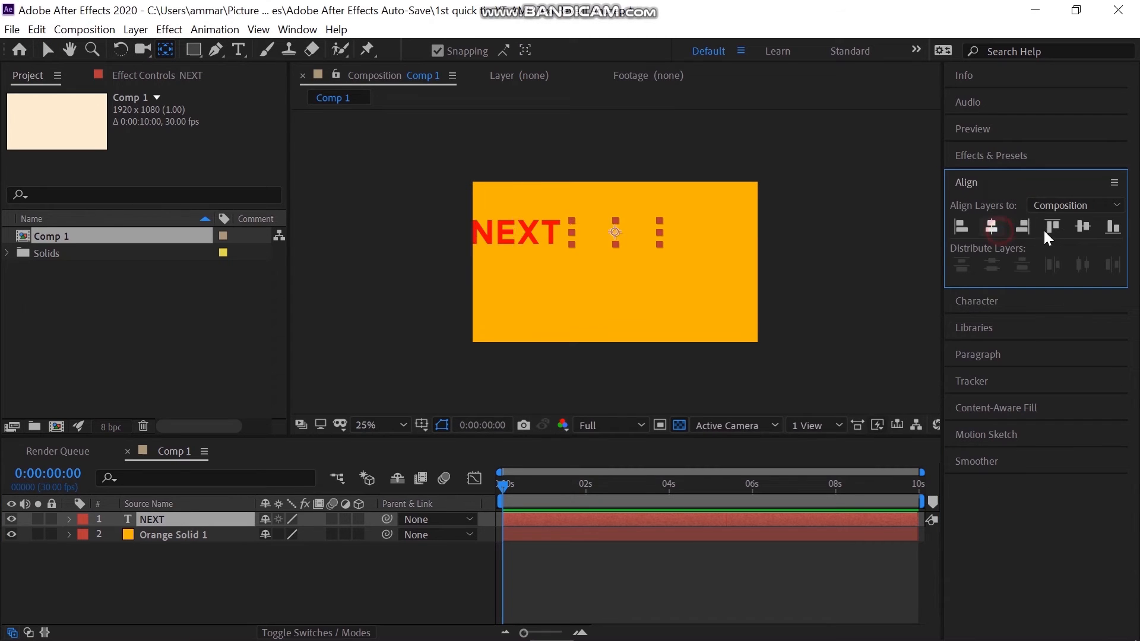
left_click(1084, 226)
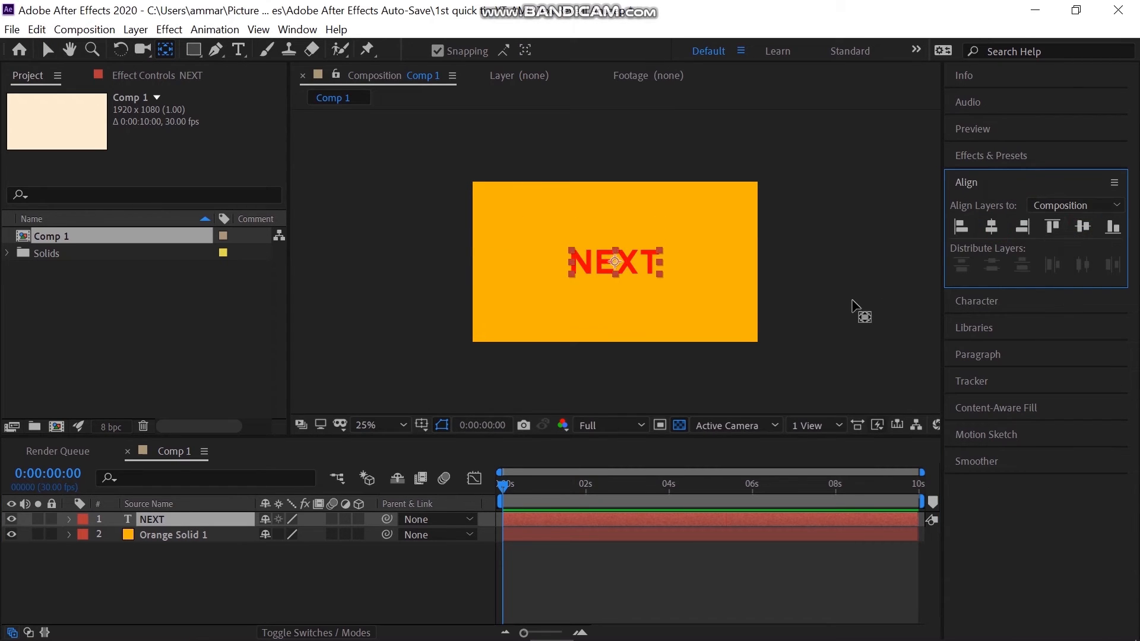
left_click(860, 306)
key("v")
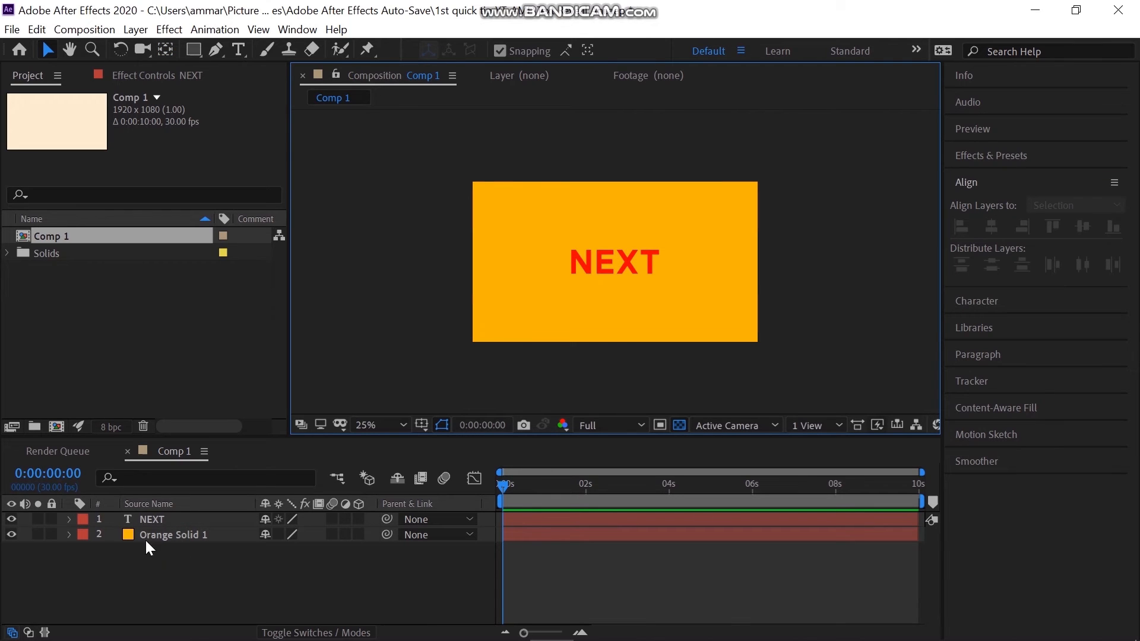
Step: Add a Scale animator to the NEXT text and set its scale to 0%
left_click(69, 516)
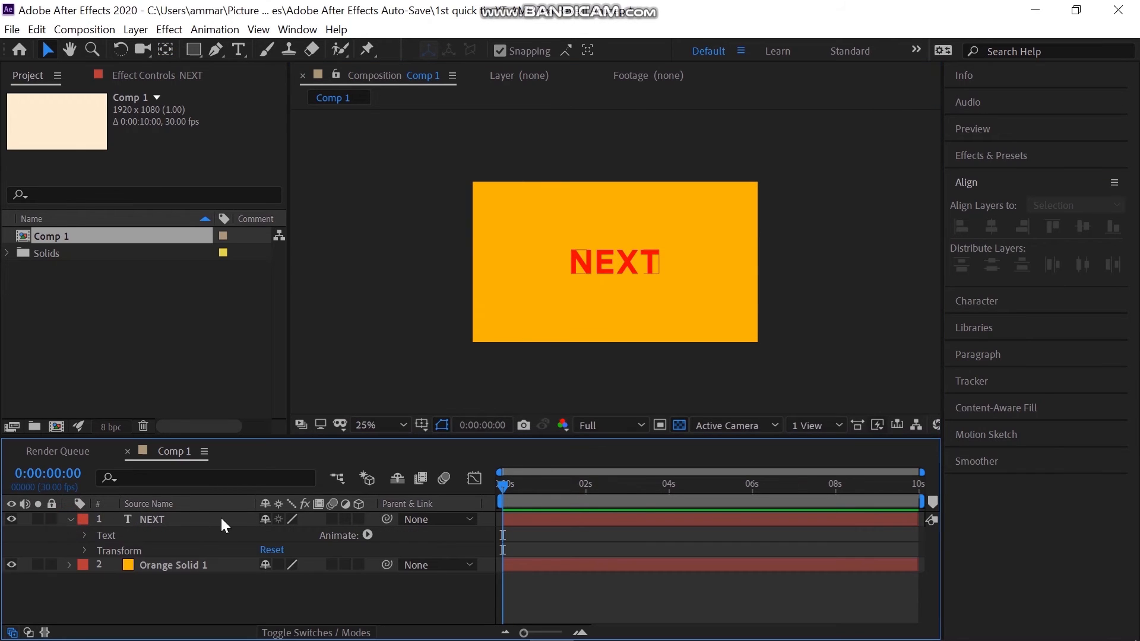
left_click(368, 535)
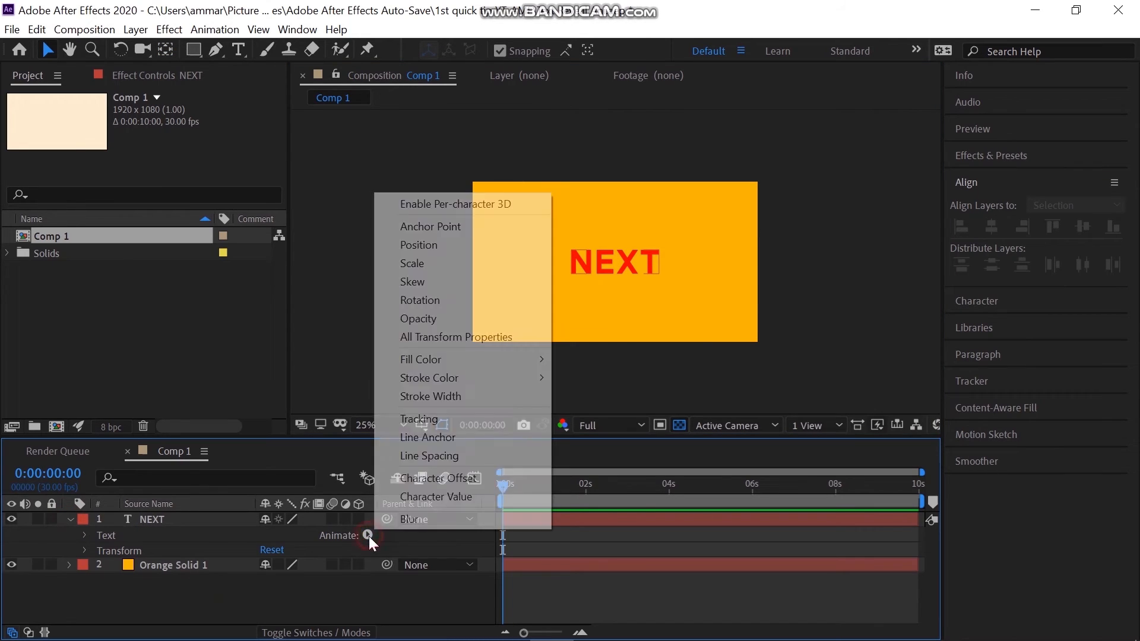
left_click(396, 263)
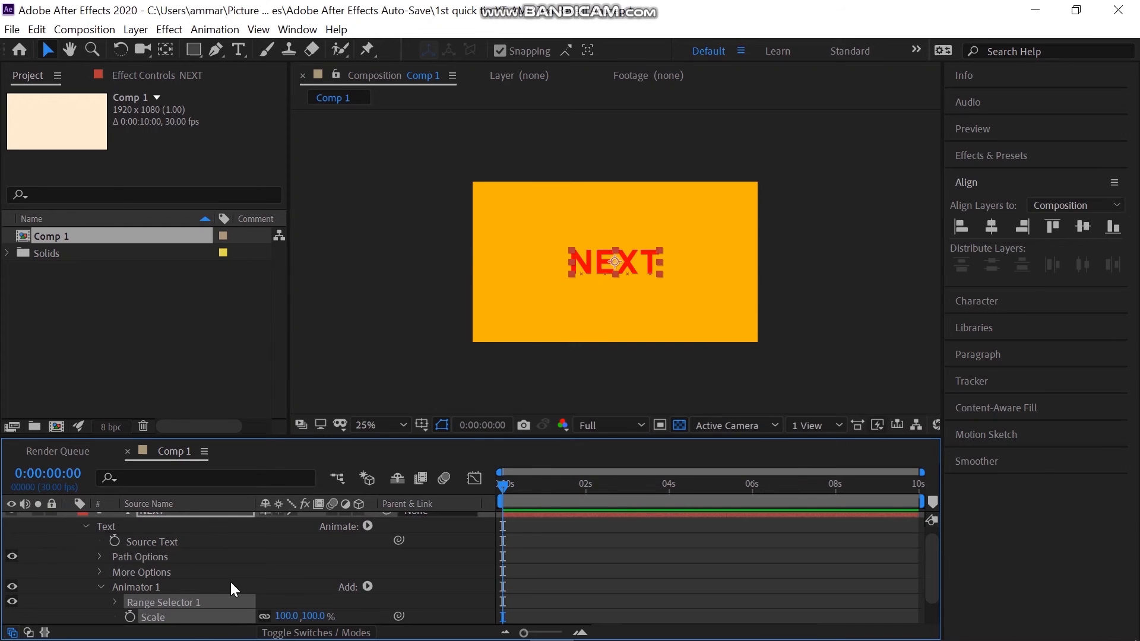
scroll(233, 582, "down", 1)
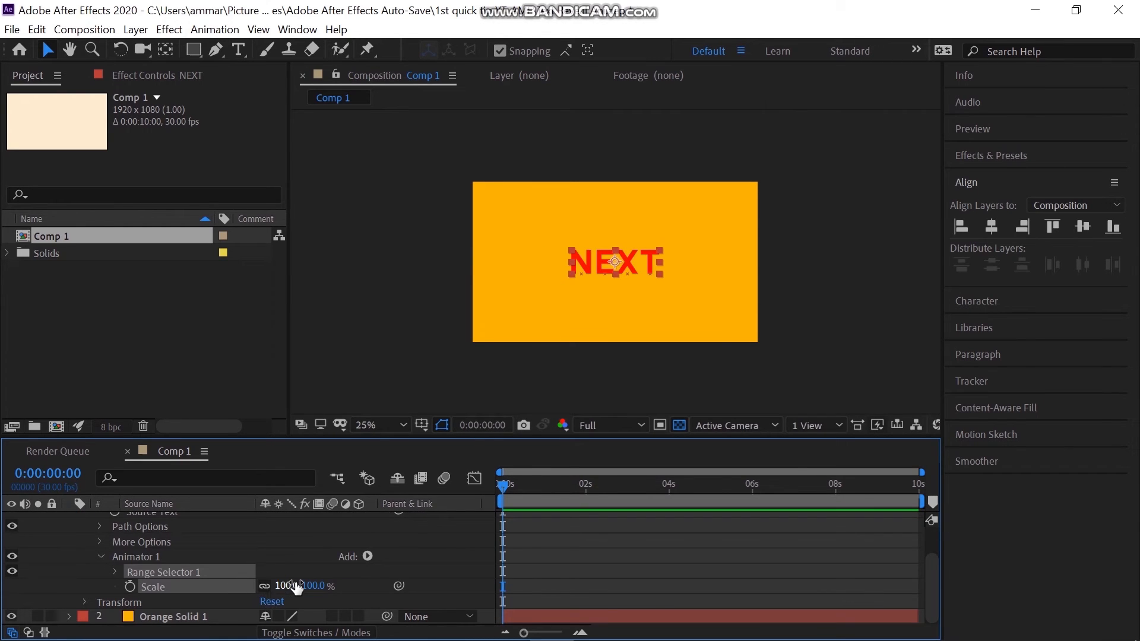
left_click_drag(297, 587, 229, 599)
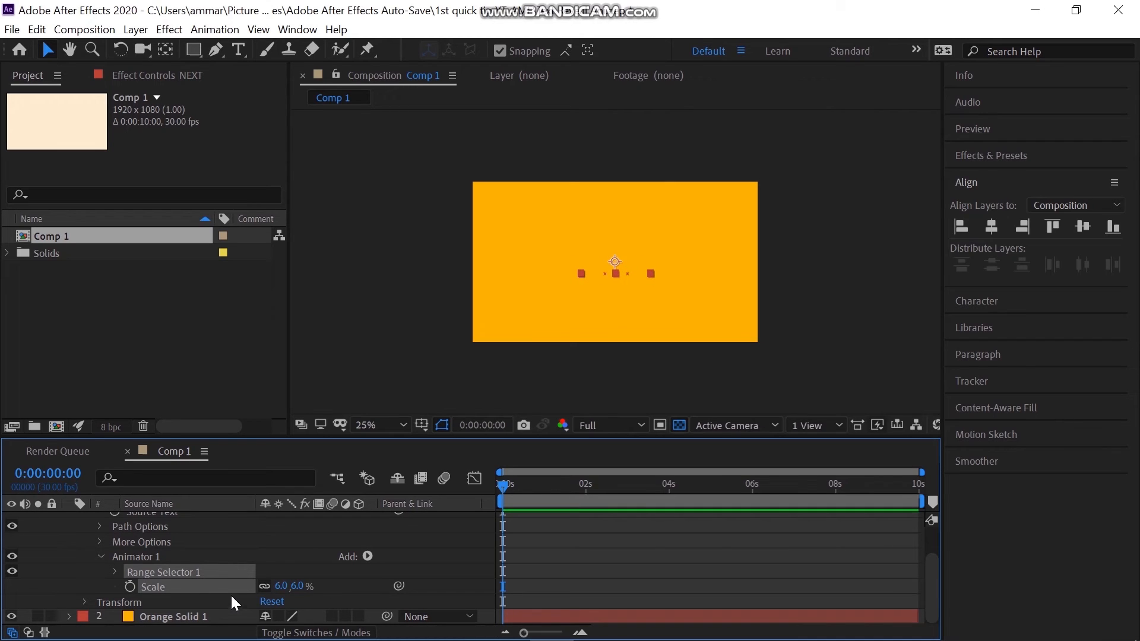
left_click(280, 586)
type("-")
left_click(298, 554)
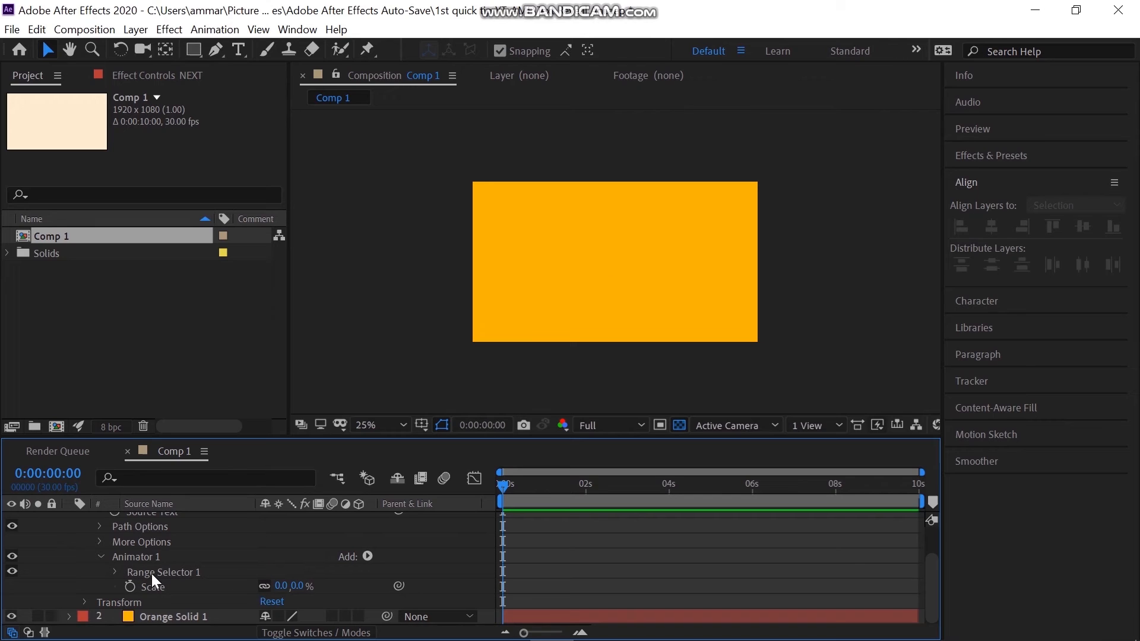
Step: Keyframe Range Selector 1's Start at 0% at 0:00:00:00, then raise it at 0:00:01:16 until the whole word NEXT shows
left_click(115, 572)
scroll(128, 571, "down", 1)
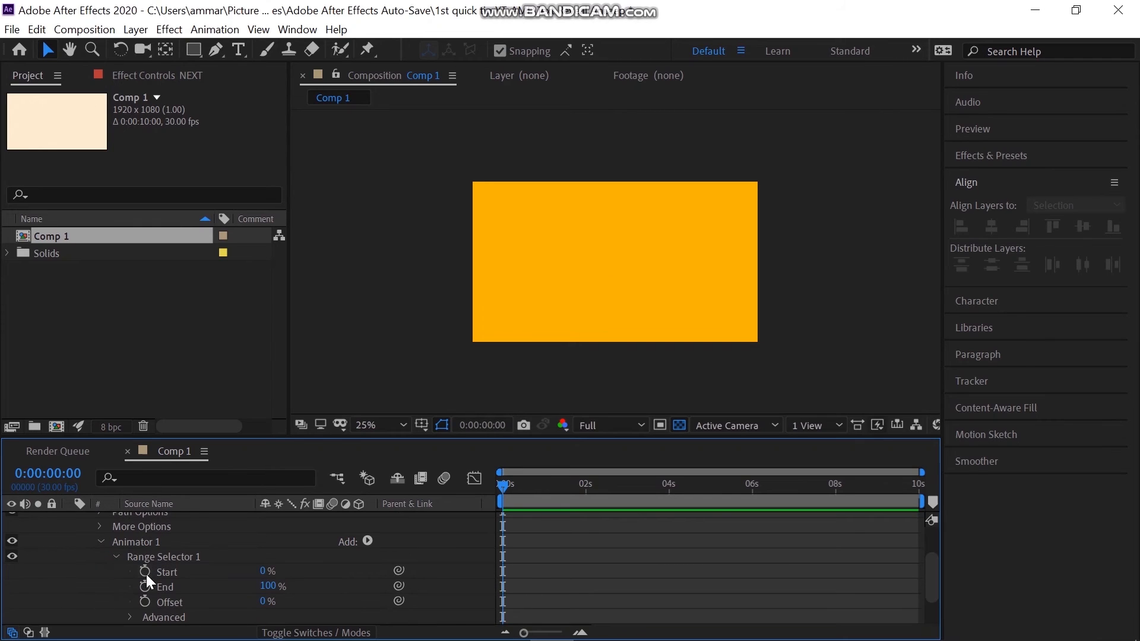
left_click(146, 575)
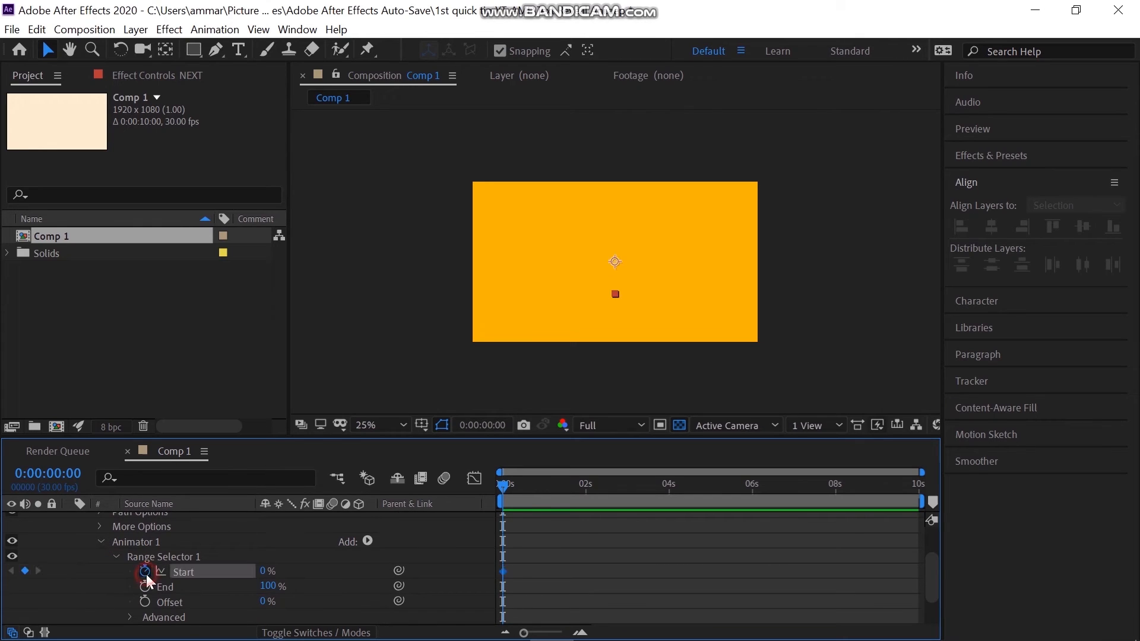
left_click(567, 485)
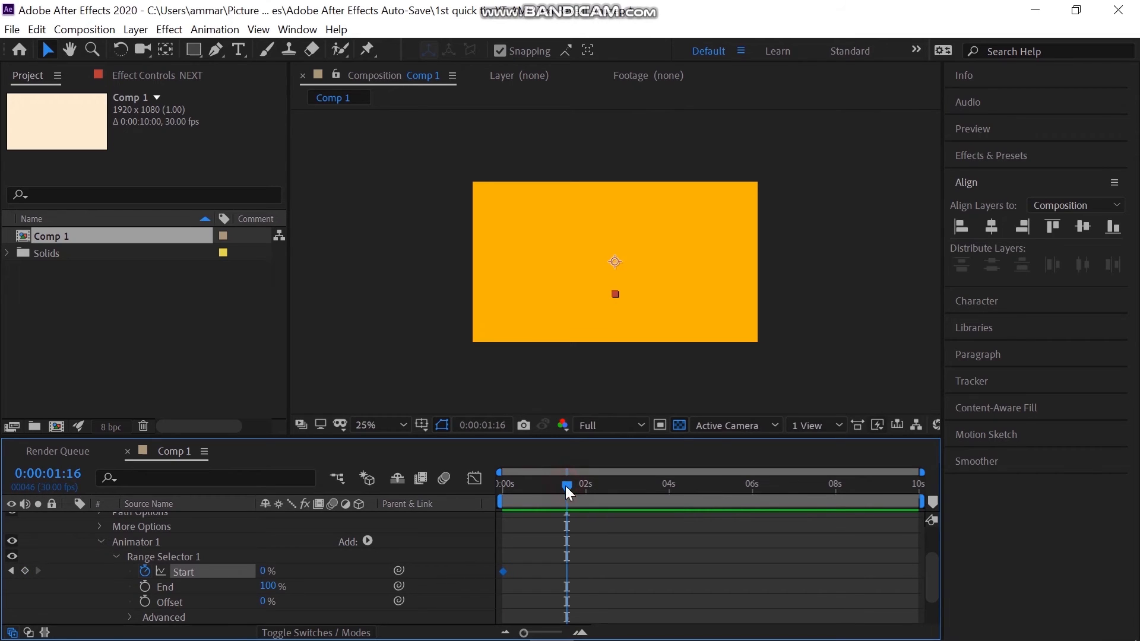
left_click_drag(265, 573, 534, 562)
Step: Shorten the work area to about the first 2 seconds and preview the NEXT animation from the start
left_click(509, 484)
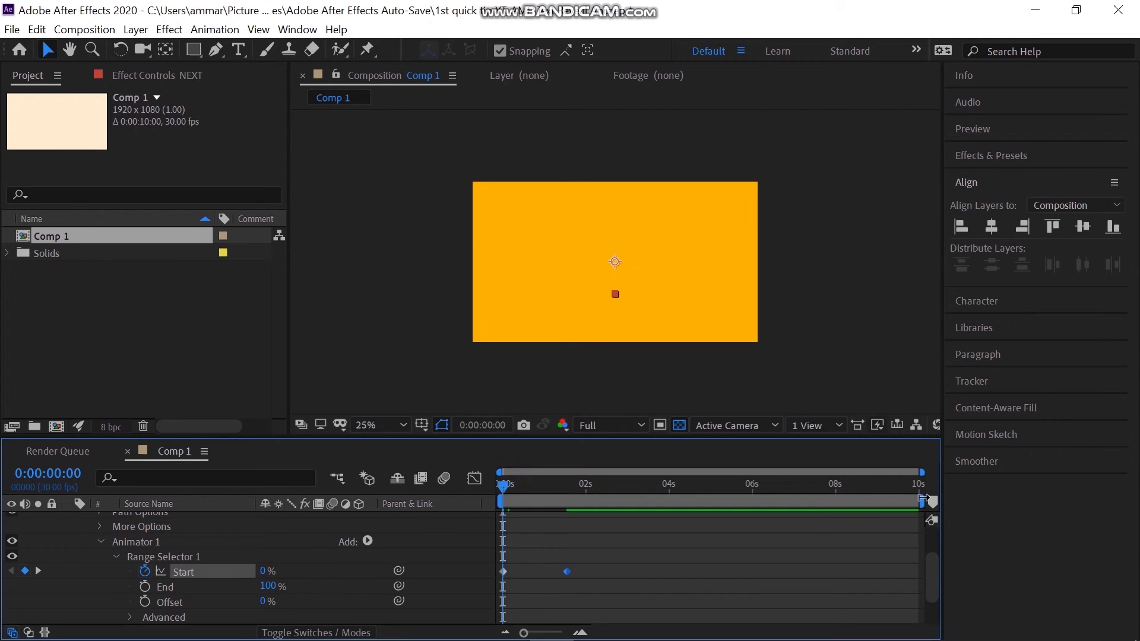
left_click_drag(922, 499, 613, 500)
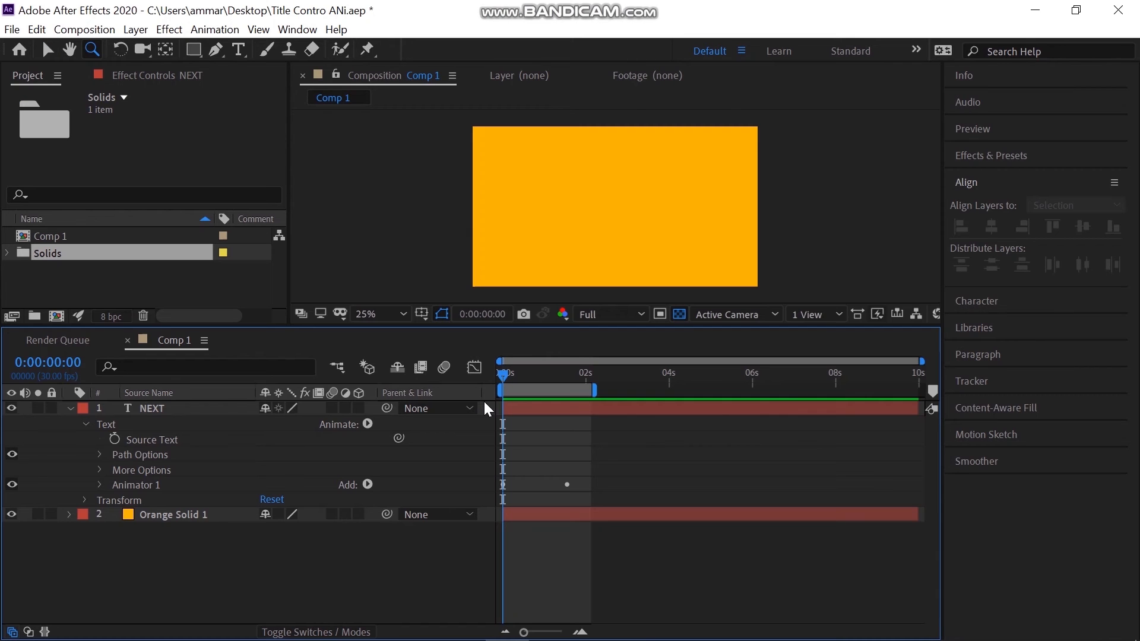
key("space")
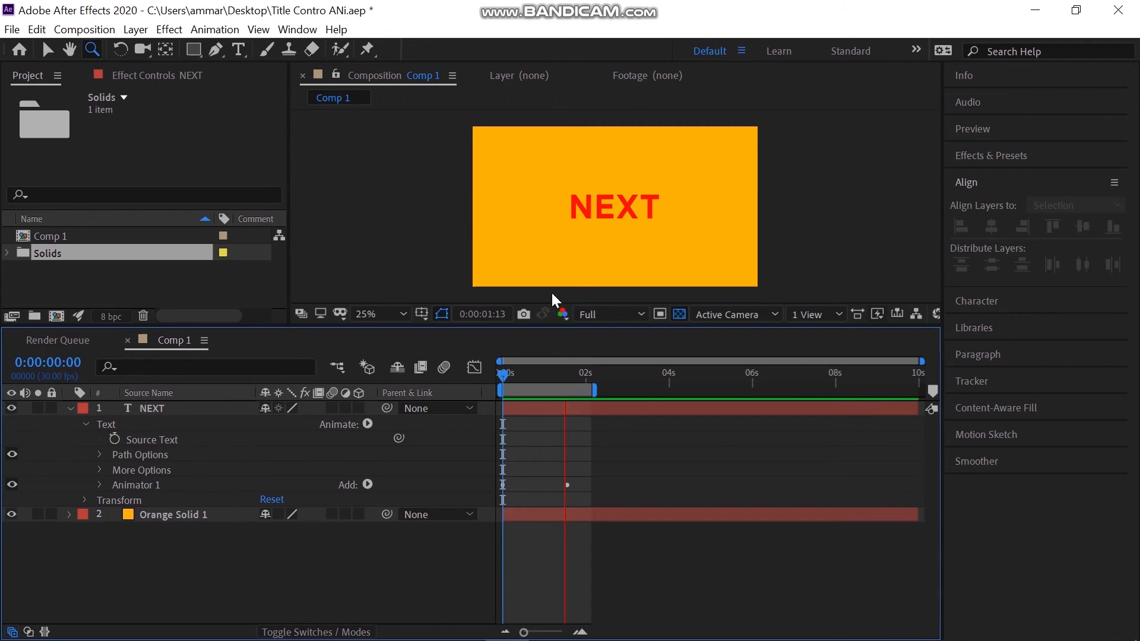
Step: Add a second Scale animator to the NEXT text and expand its Range Selector 1 settings
left_click(369, 424)
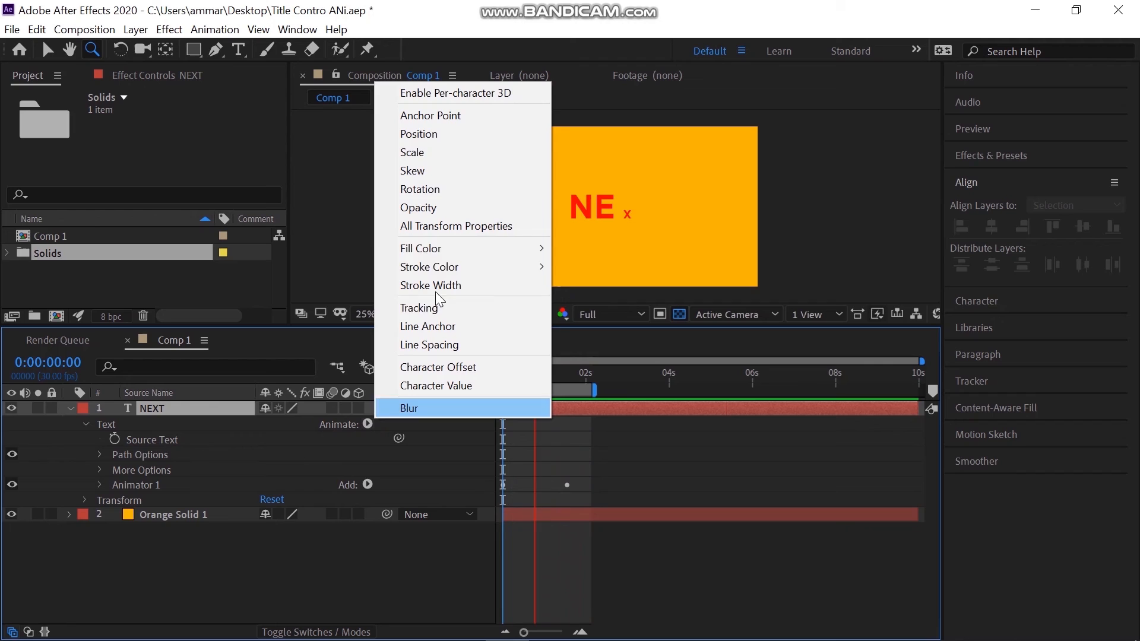
left_click(460, 152)
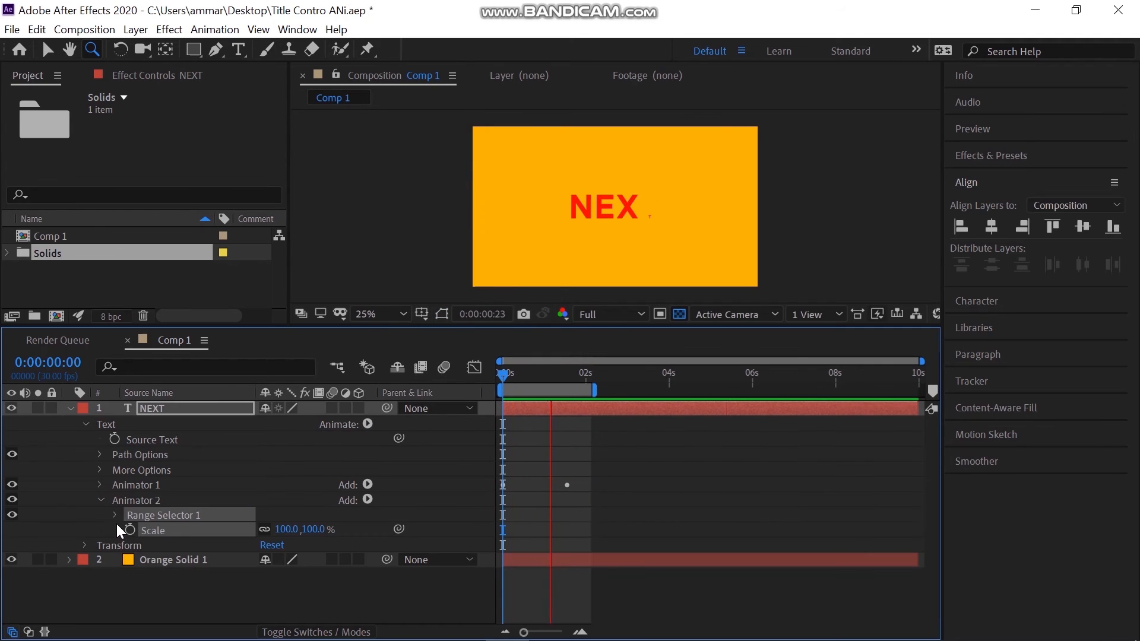
left_click(115, 515)
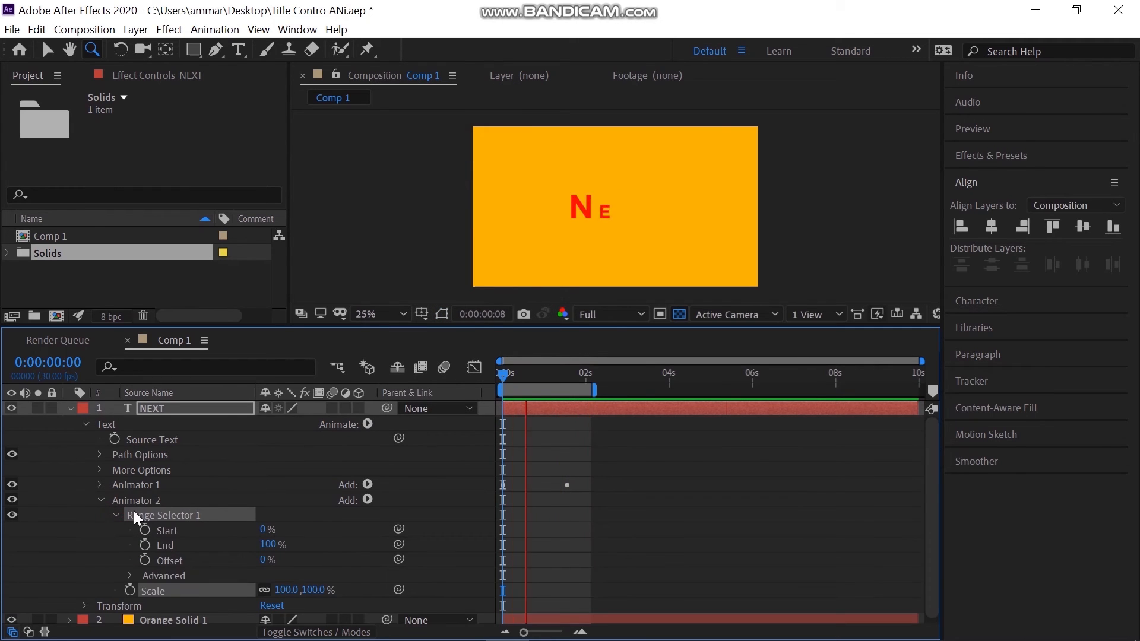
Step: Keyframe Animator 2's range Start at 0% at 0:00:00:10 and 100% at 0:00:02:00, and preview the animation from the beginning
left_click(516, 380)
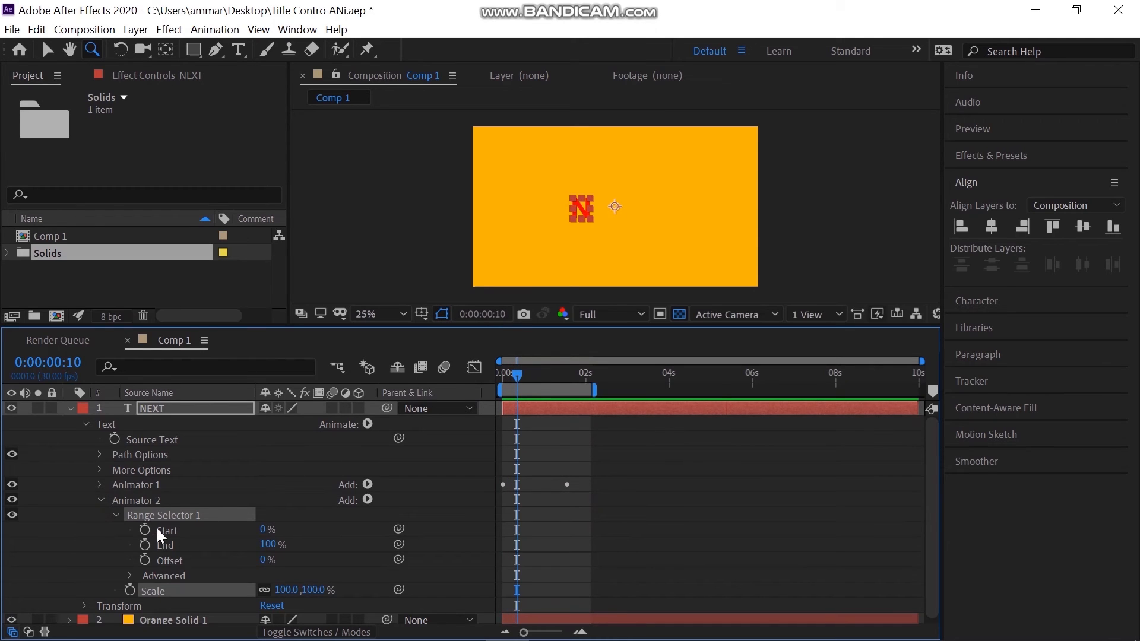
left_click(145, 530)
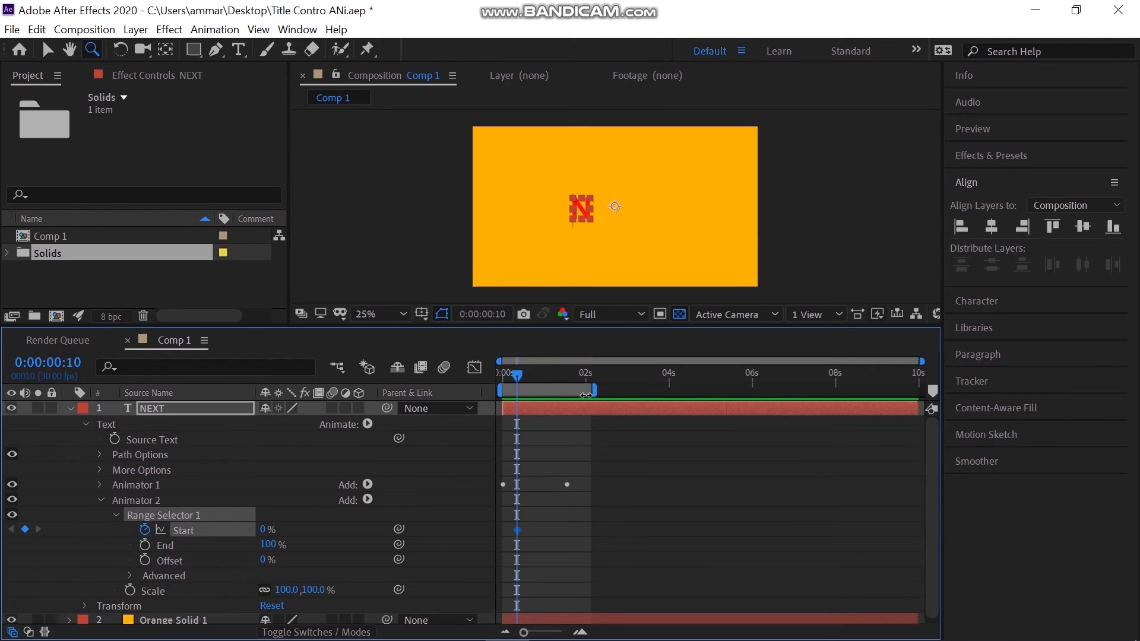
left_click(588, 377)
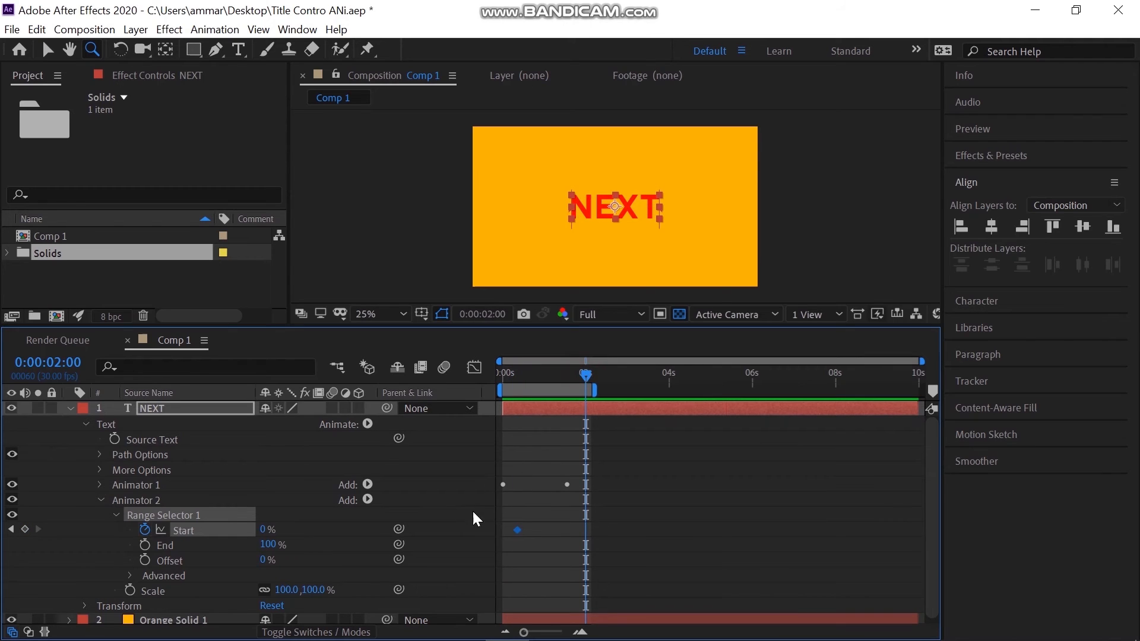
left_click_drag(266, 532, 378, 534)
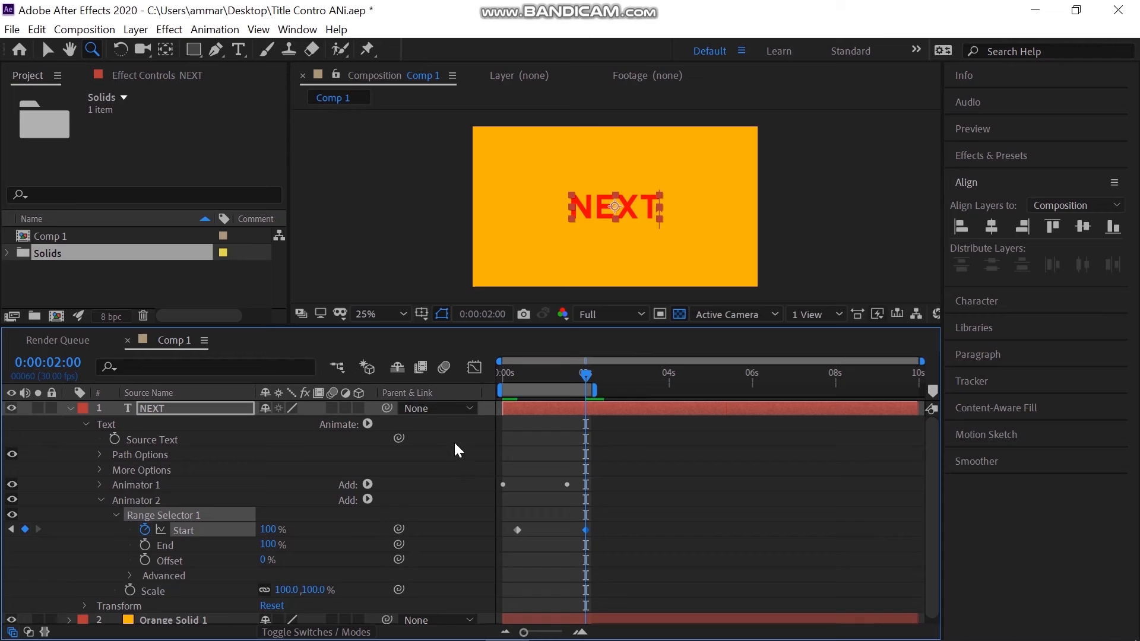
left_click(502, 377)
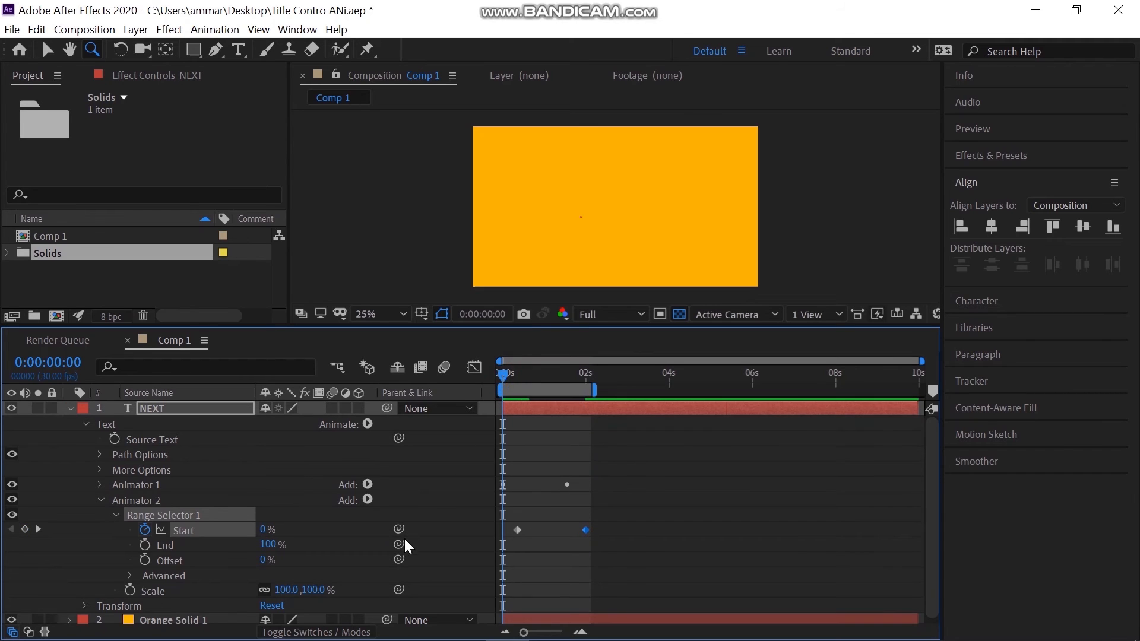
key("space")
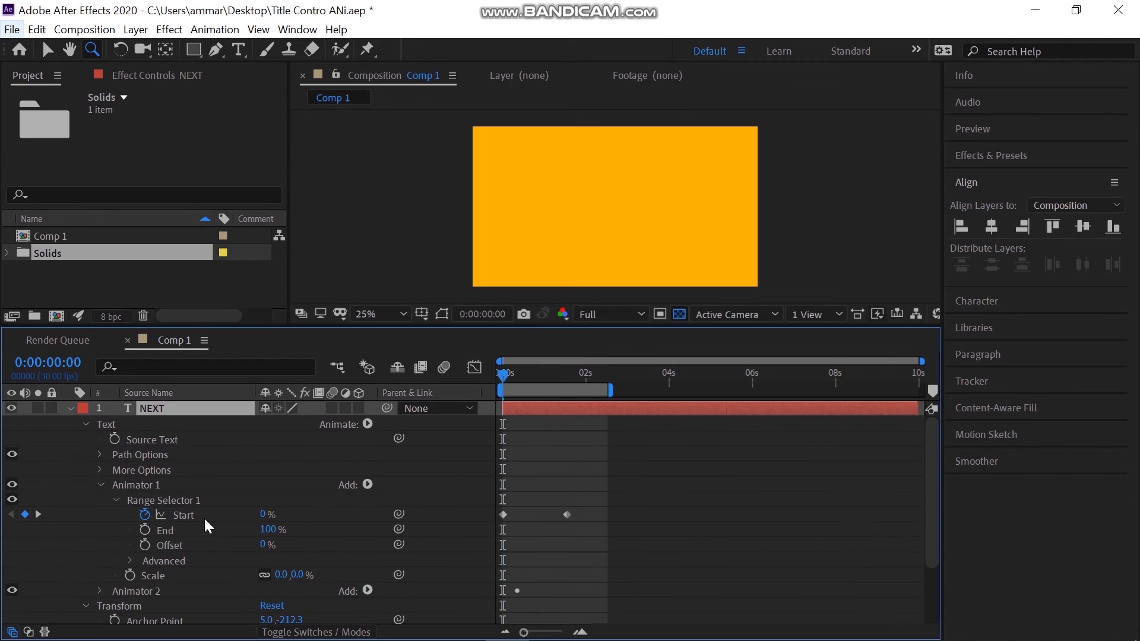
Step: Add a Position property to Animator 1 of the NEXT text, set it to 0.0, 33.0, and preview from the start
left_click(367, 484)
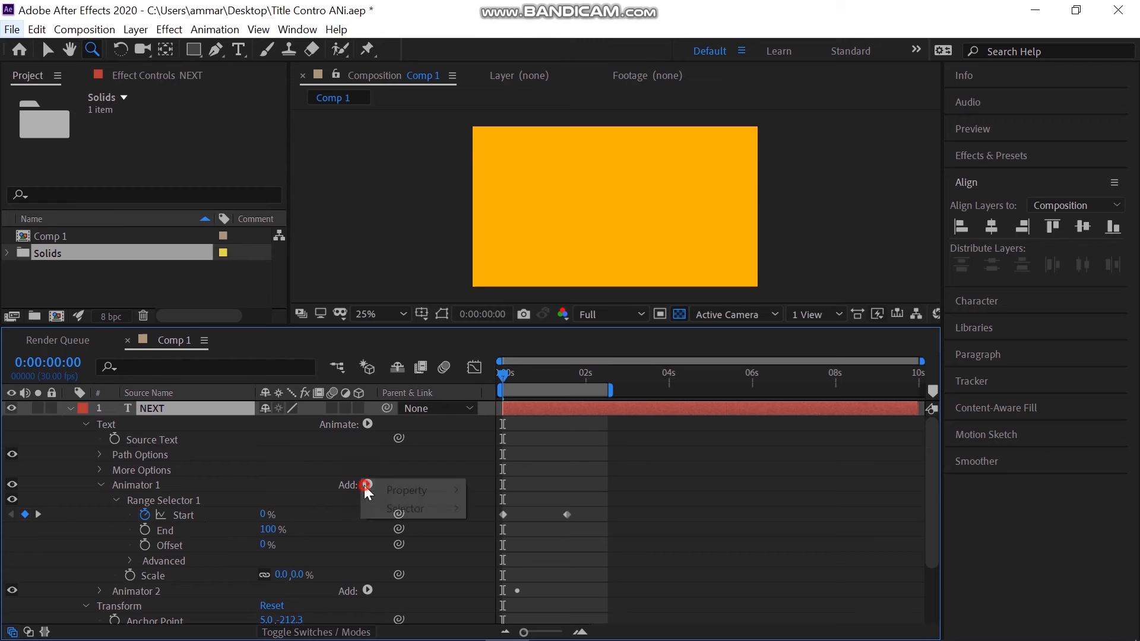
mouse_move(392, 490)
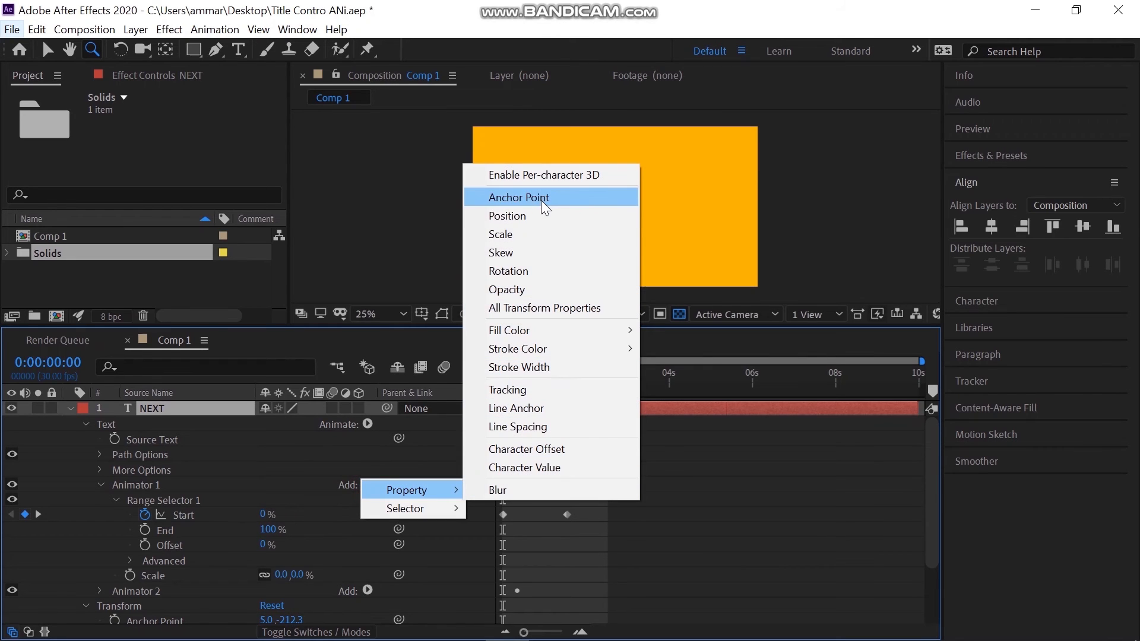
left_click(540, 216)
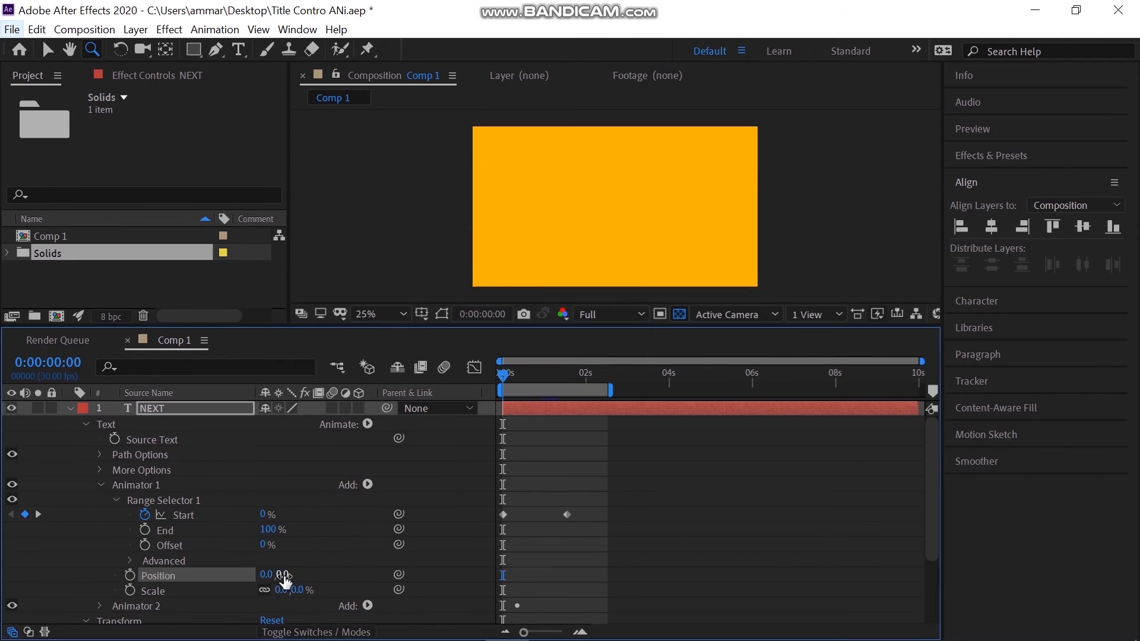
left_click(287, 576)
left_click_drag(545, 374, 502, 375)
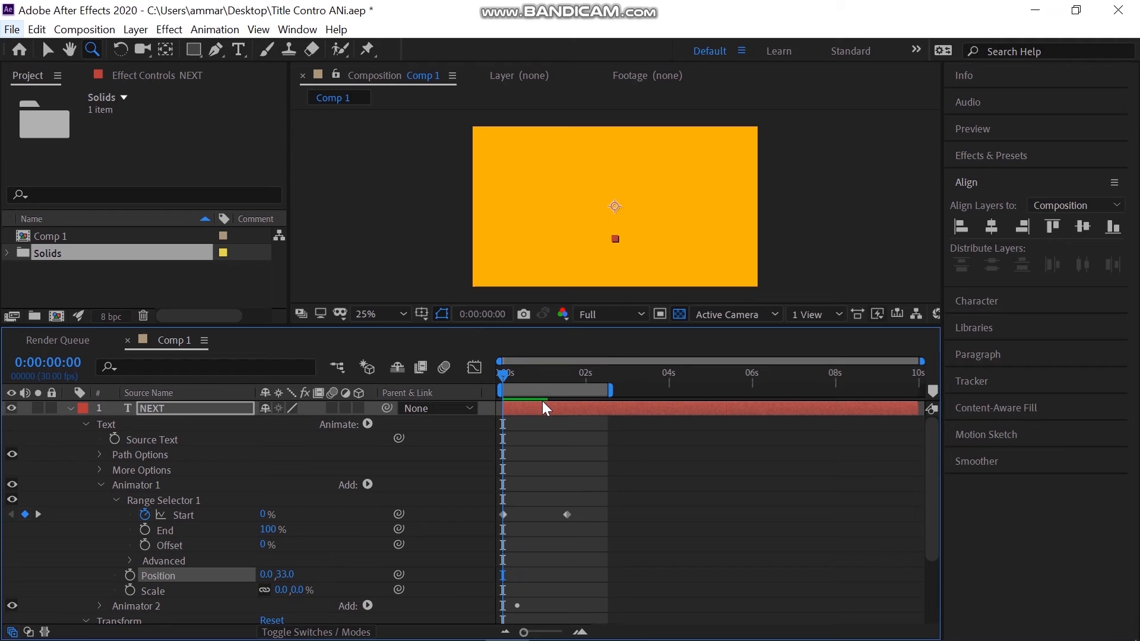
key("space")
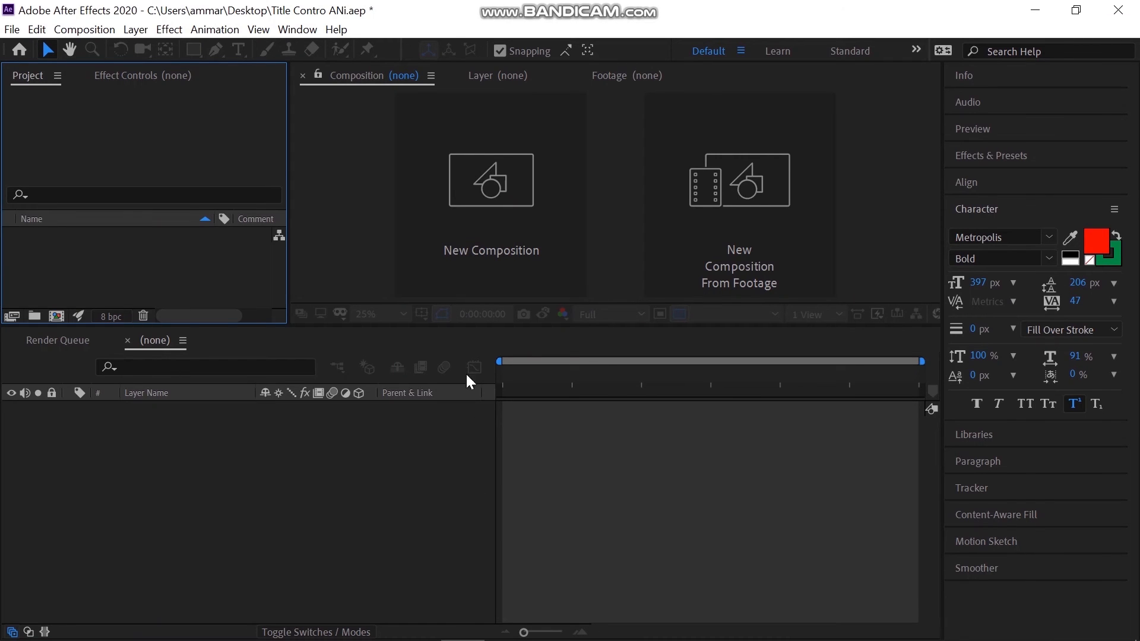
Step: Create a 1920 x 1080 composition at 30 fps lasting 10 seconds and add a white solid of the same size
left_click(449, 250)
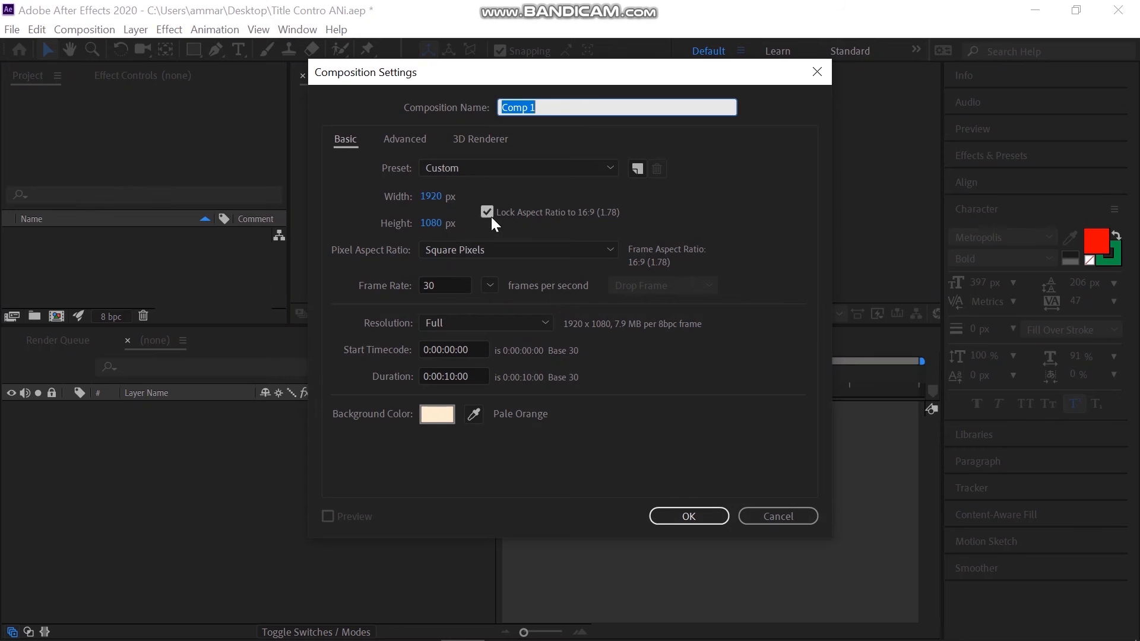
left_click(659, 517)
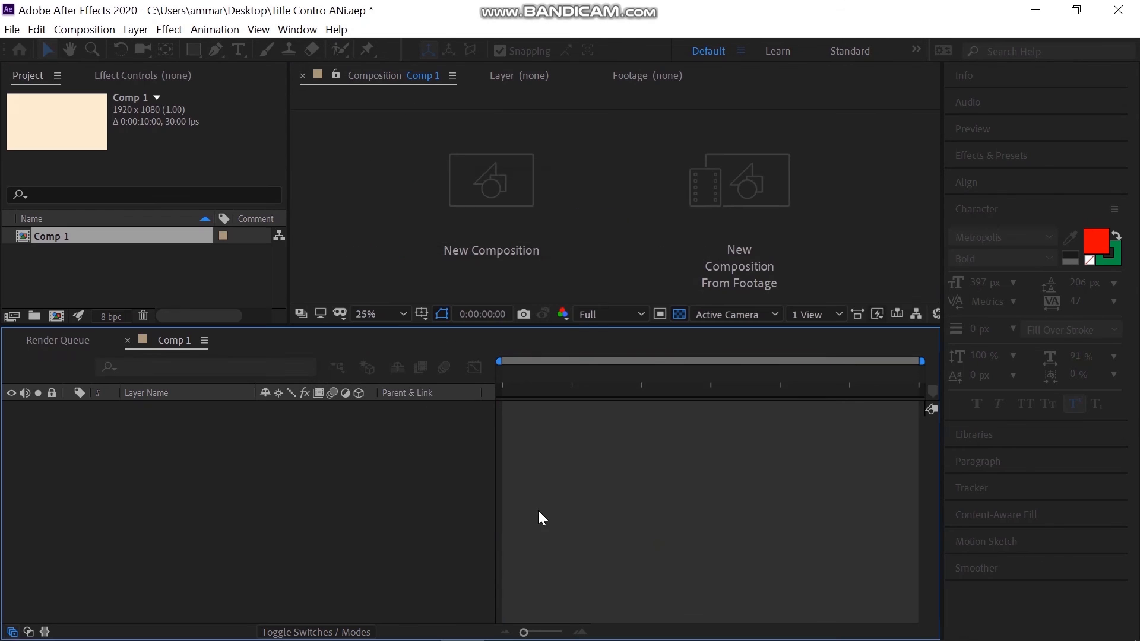
right_click(310, 497)
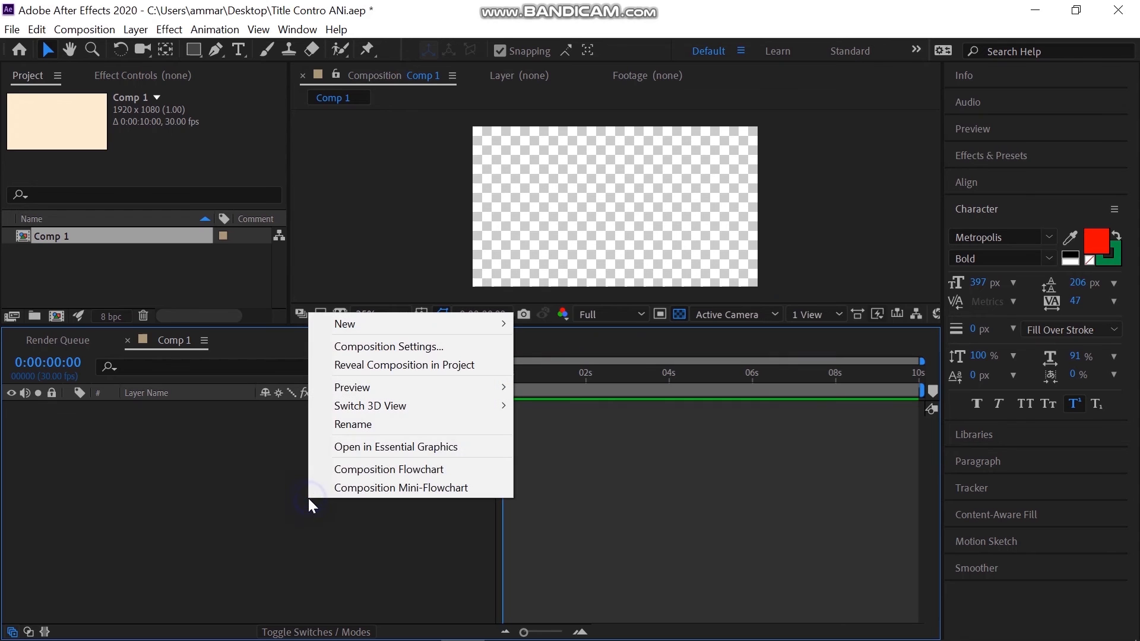
mouse_move(354, 327)
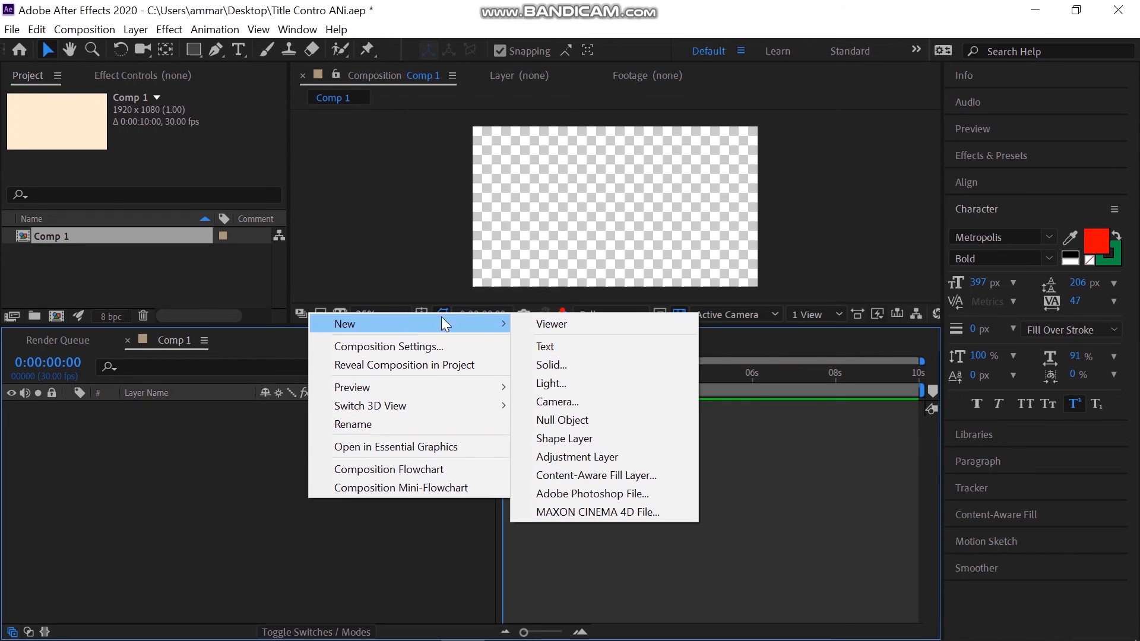
left_click(566, 360)
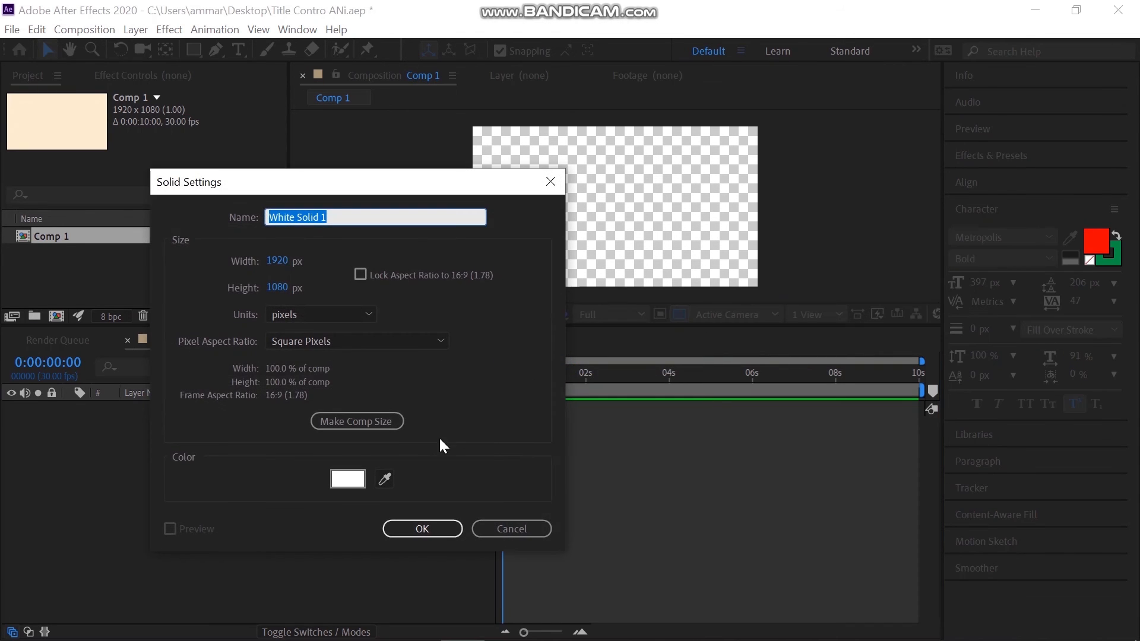
left_click(347, 478)
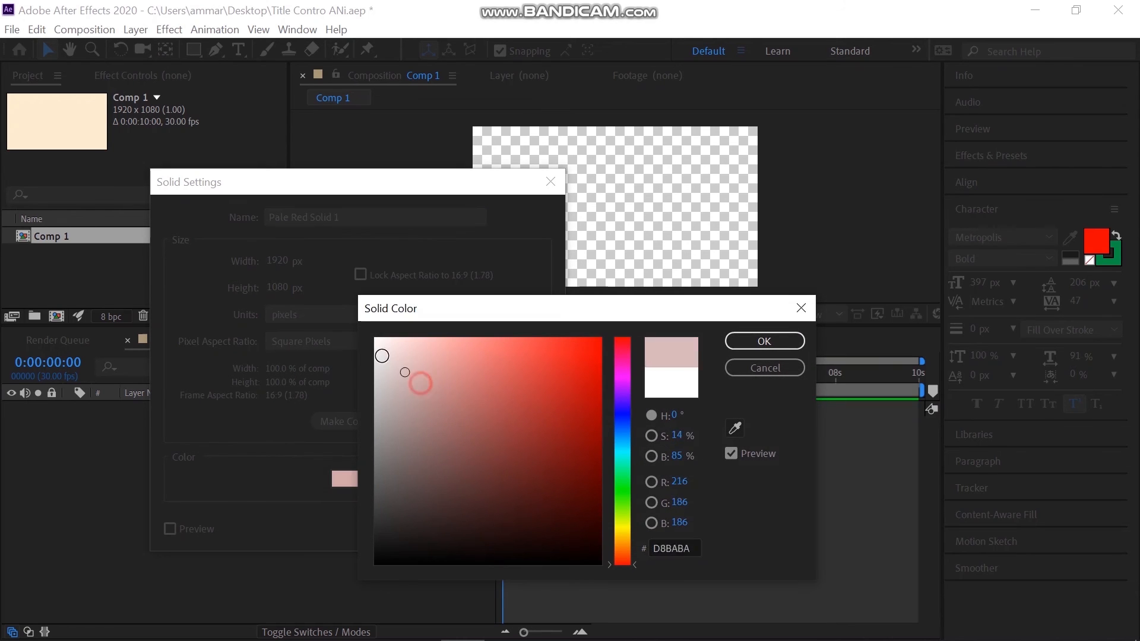
left_click_drag(423, 383, 362, 330)
left_click(746, 339)
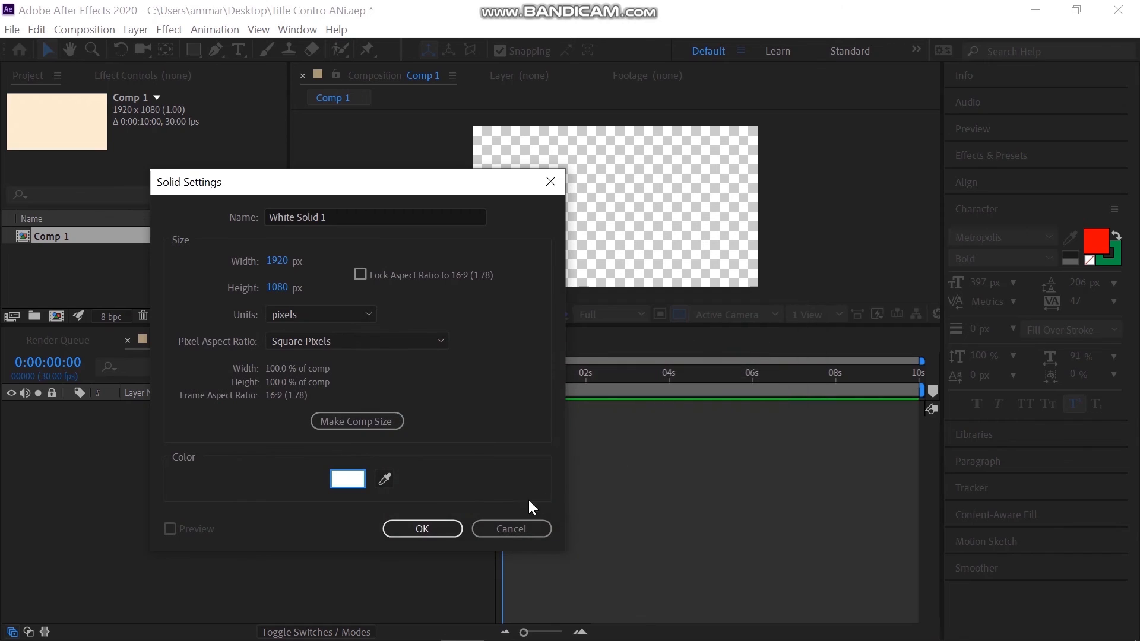
left_click(457, 528)
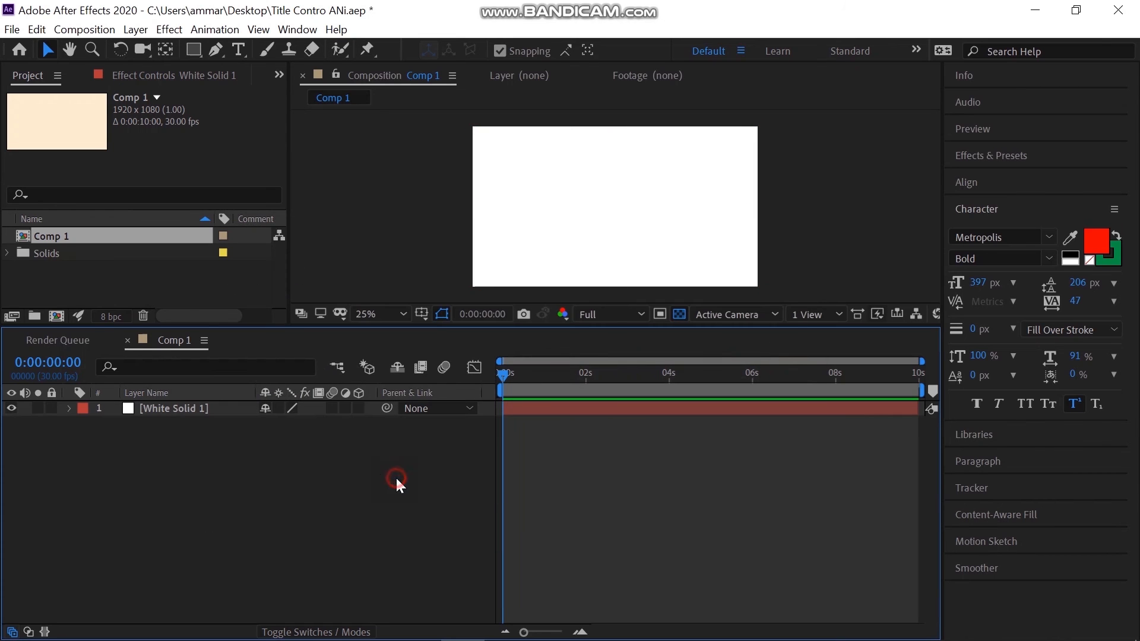
Step: Add a text layer reading PARADIGM in the new composition
left_click(238, 51)
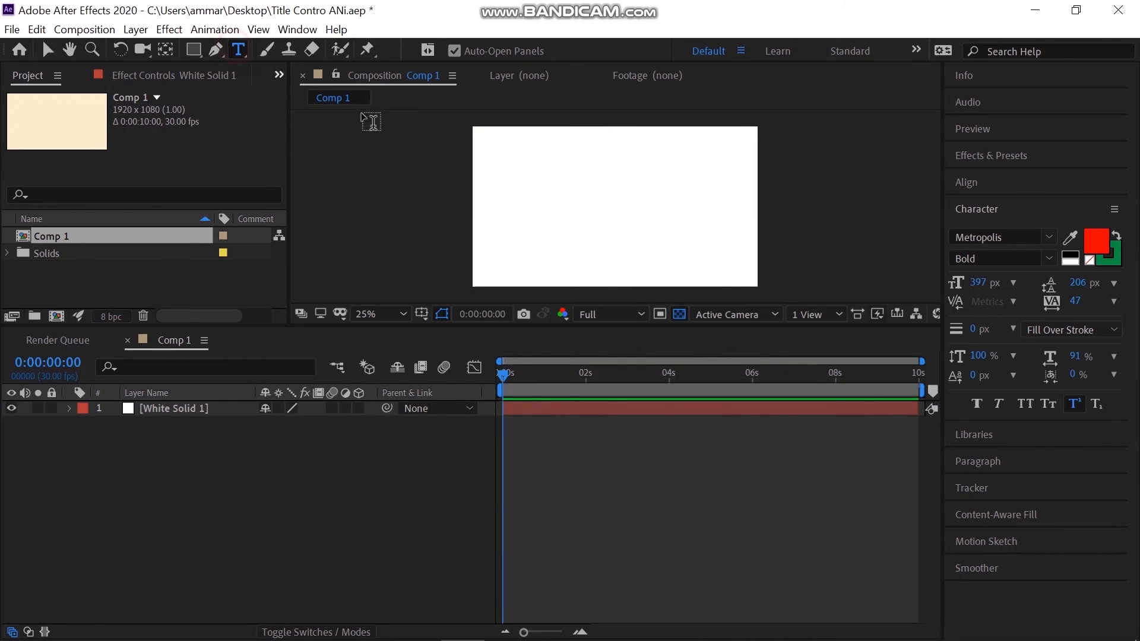
left_click(541, 211)
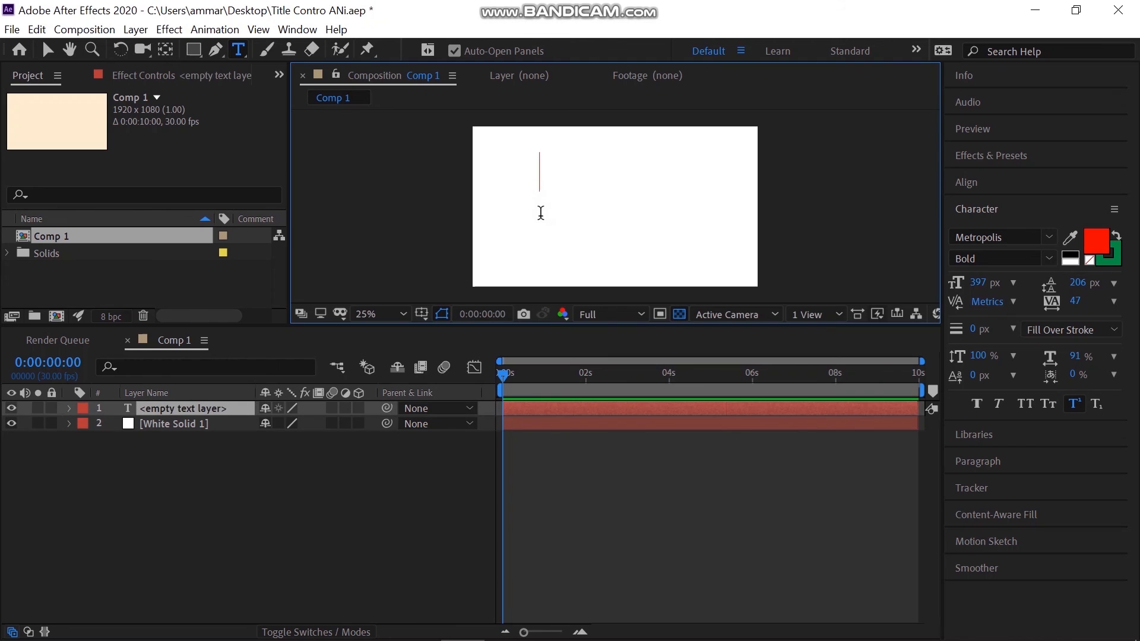
type("PARADI")
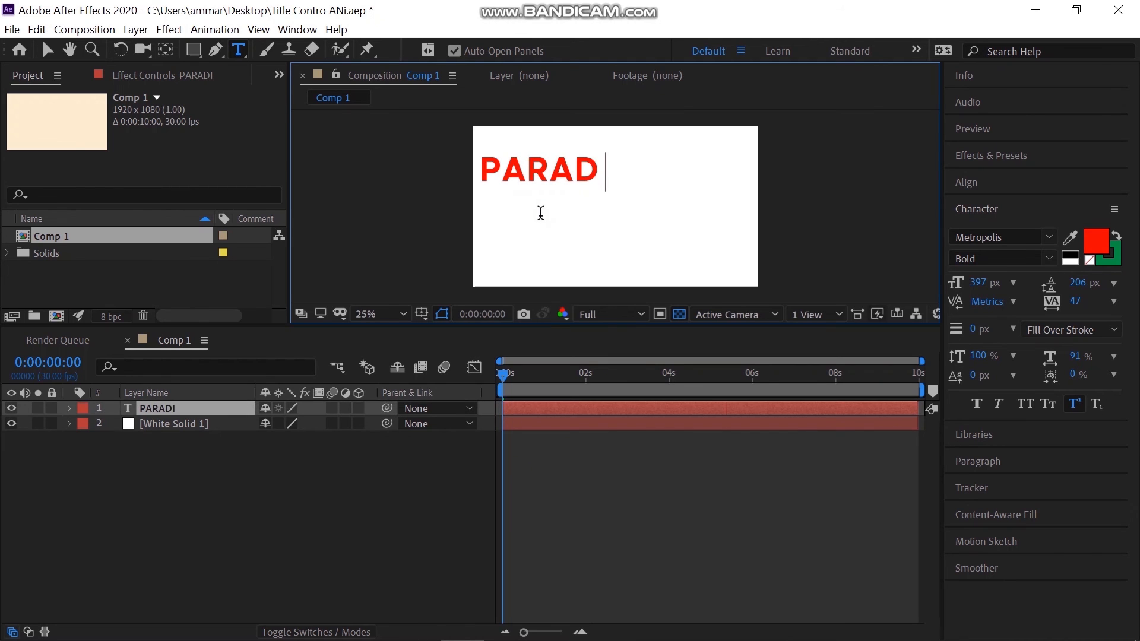
type("GM")
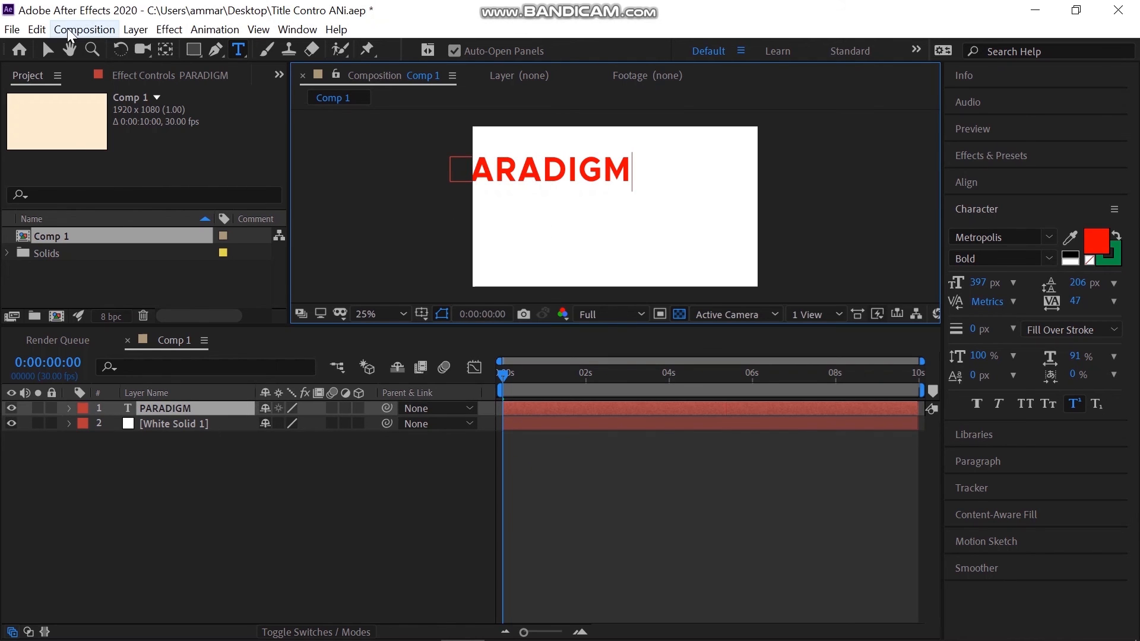
left_click(48, 50)
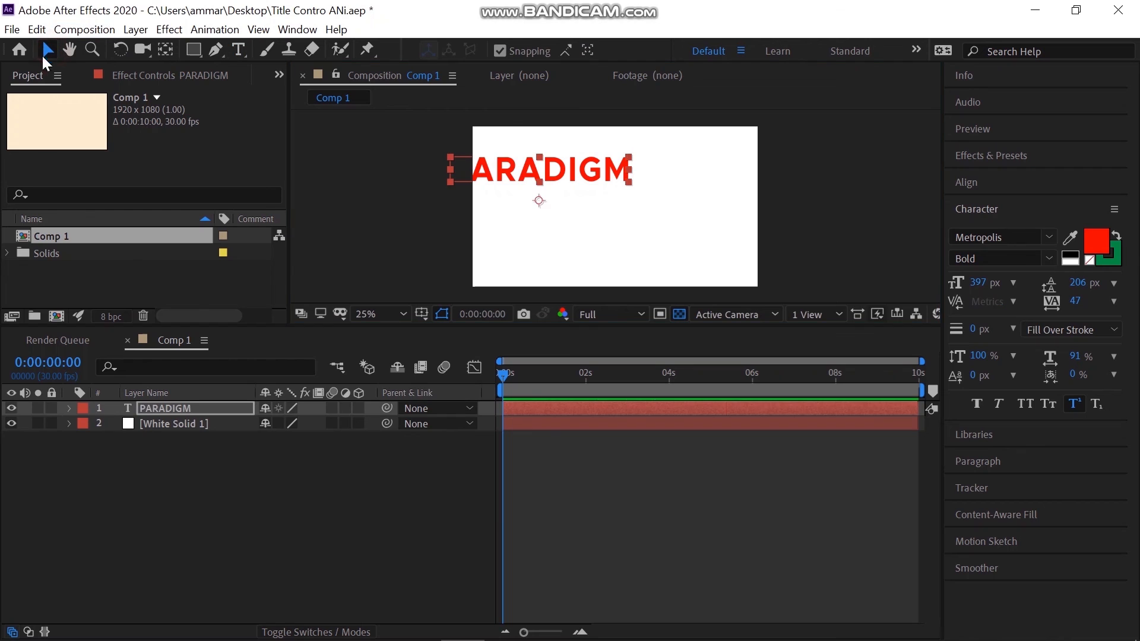
Step: Align the PARADIGM layer to the composition's centre horizontally and vertically, and centre its anchor point on the text
left_click(206, 409)
left_click(967, 179)
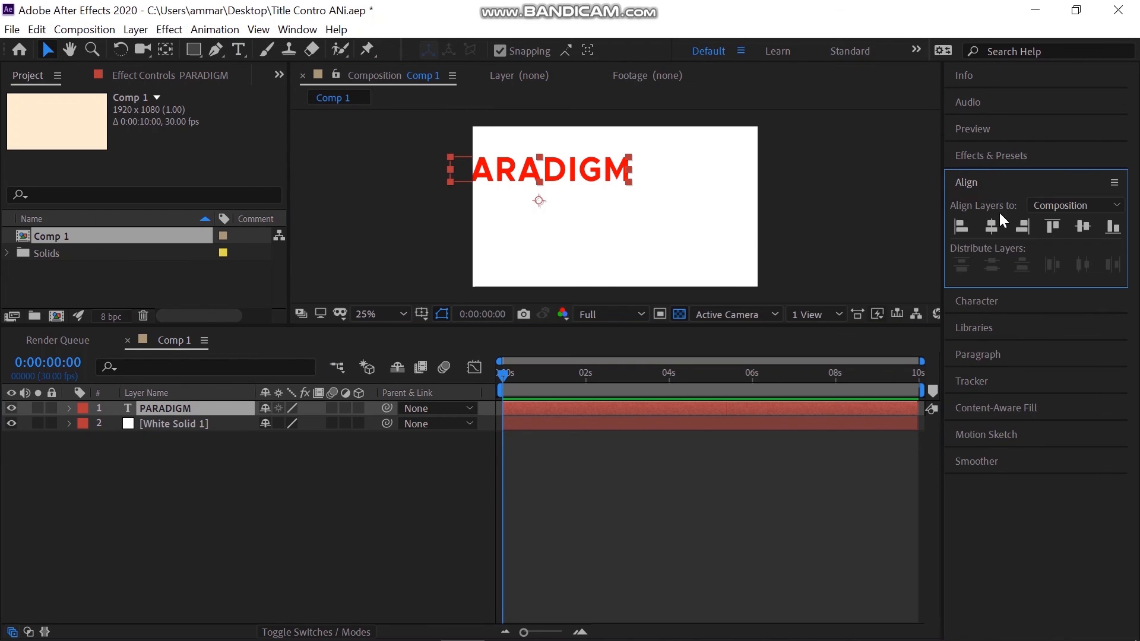
left_click(996, 223)
left_click(1078, 222)
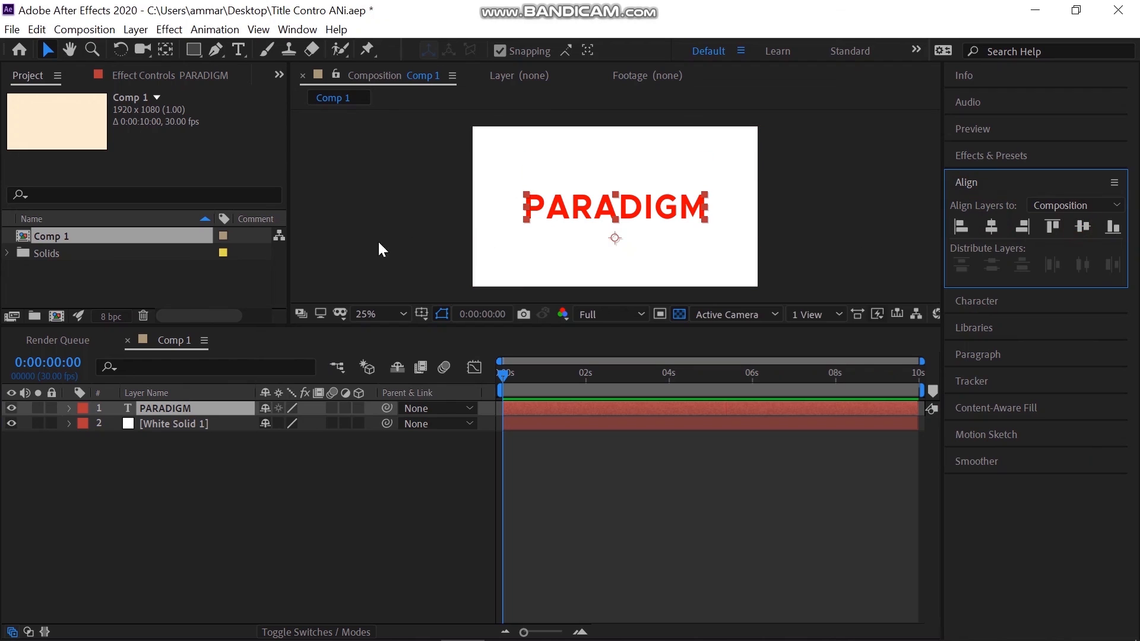
left_click(165, 50)
key("ctrl+alt+Home")
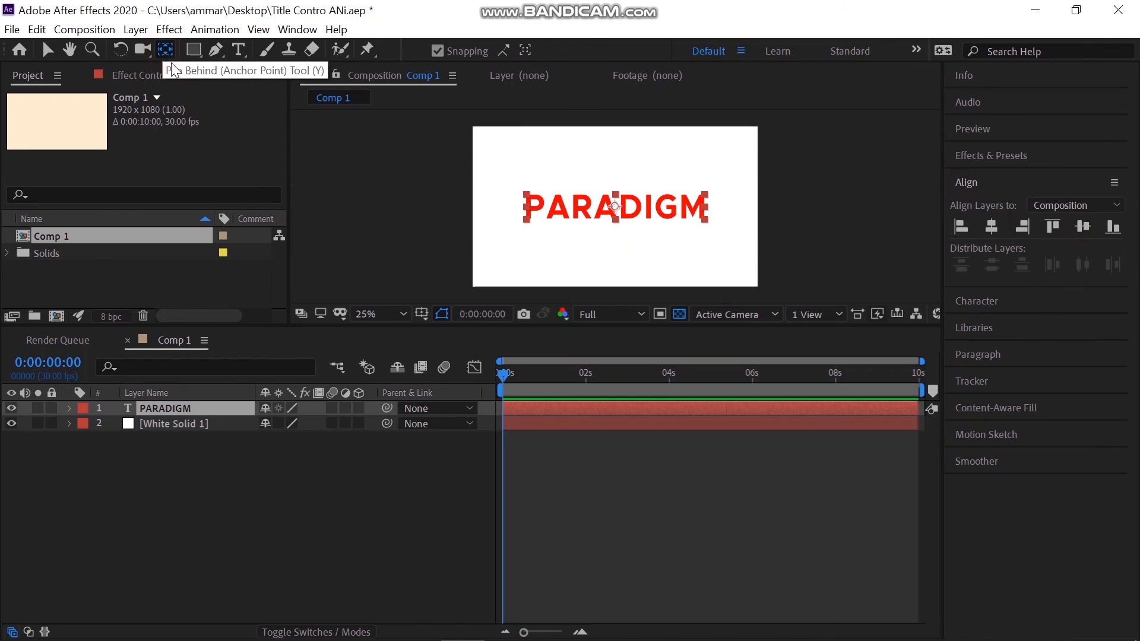
left_click(293, 464)
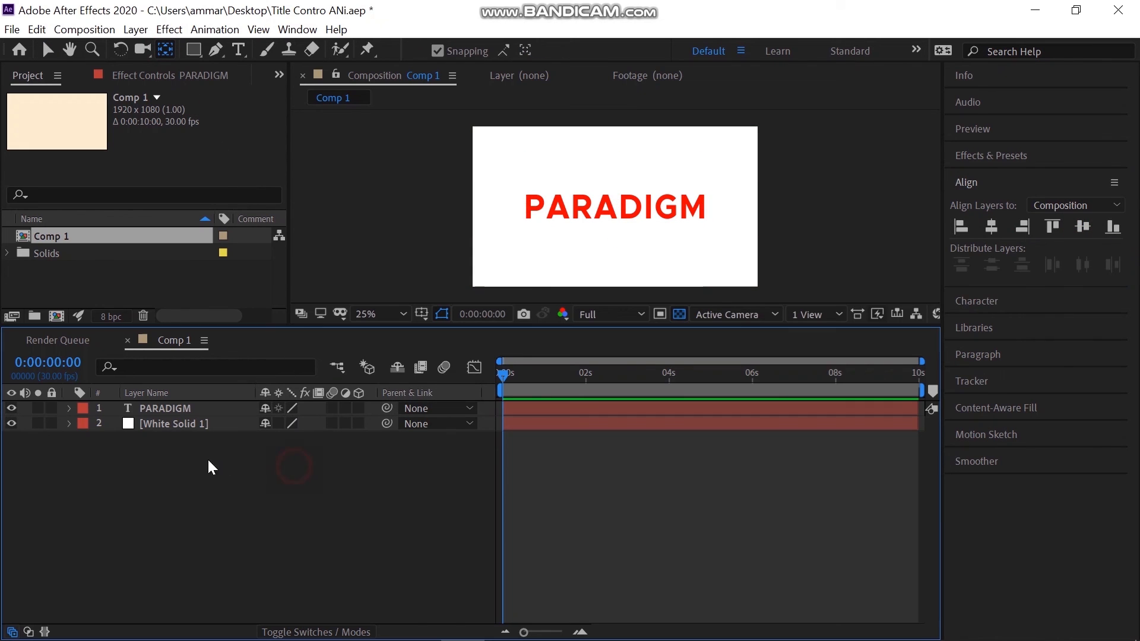
Step: Add a Tracking animator to the PARADIGM text layer
left_click(69, 410)
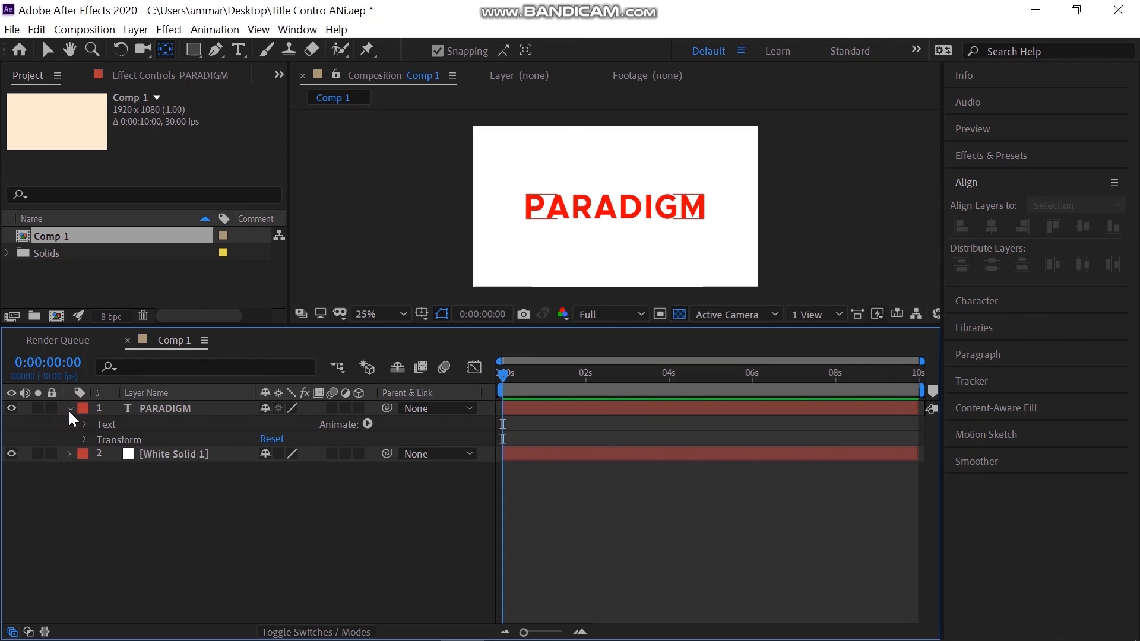
left_click(367, 424)
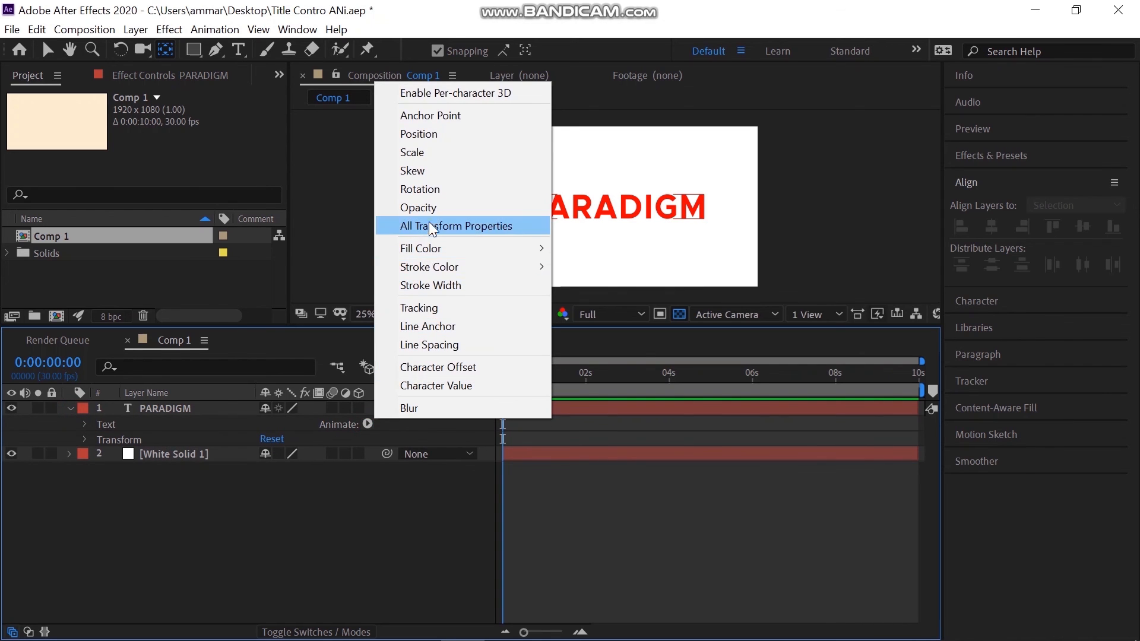
left_click(463, 308)
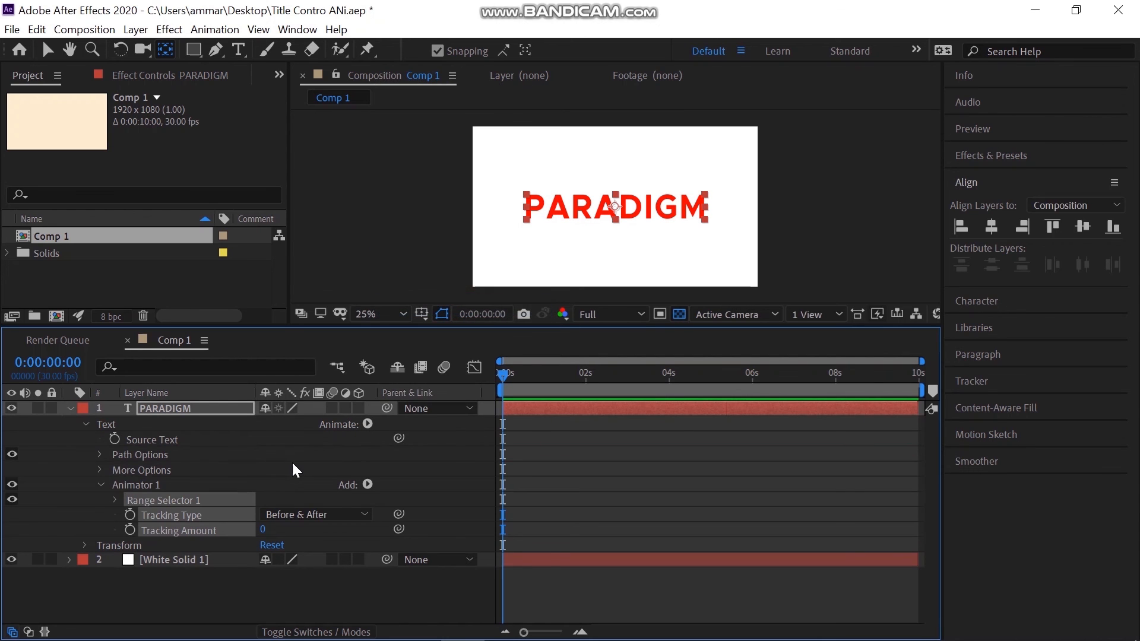
left_click(294, 471)
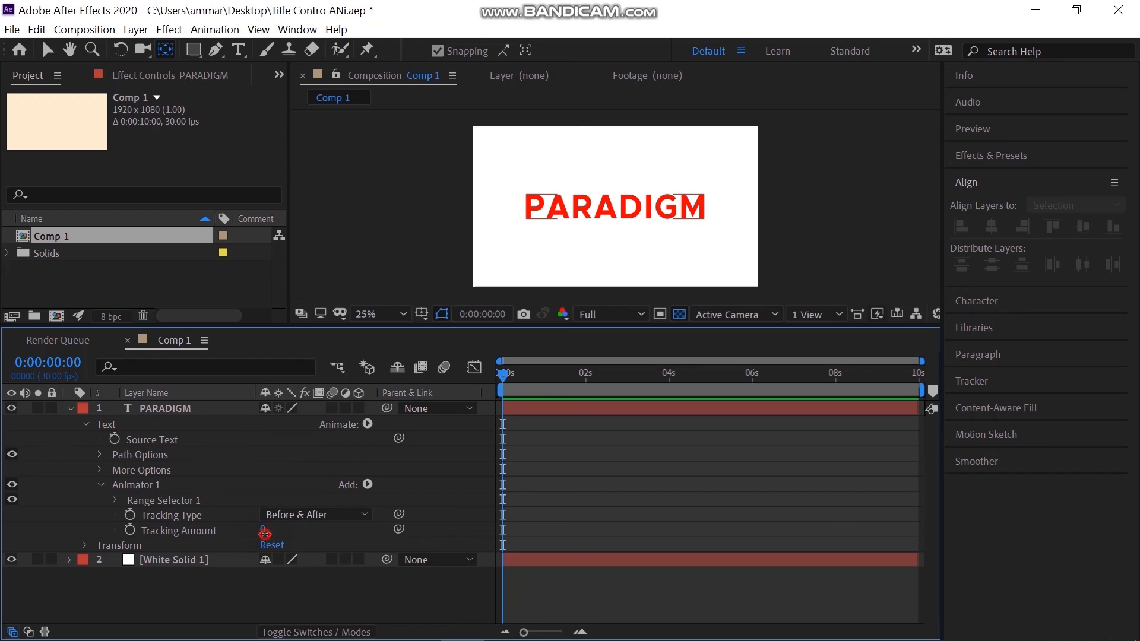
Step: Set the PARADIGM layer's Tracking Amount to -70 and keyframe it at the composition's start
left_click(264, 531)
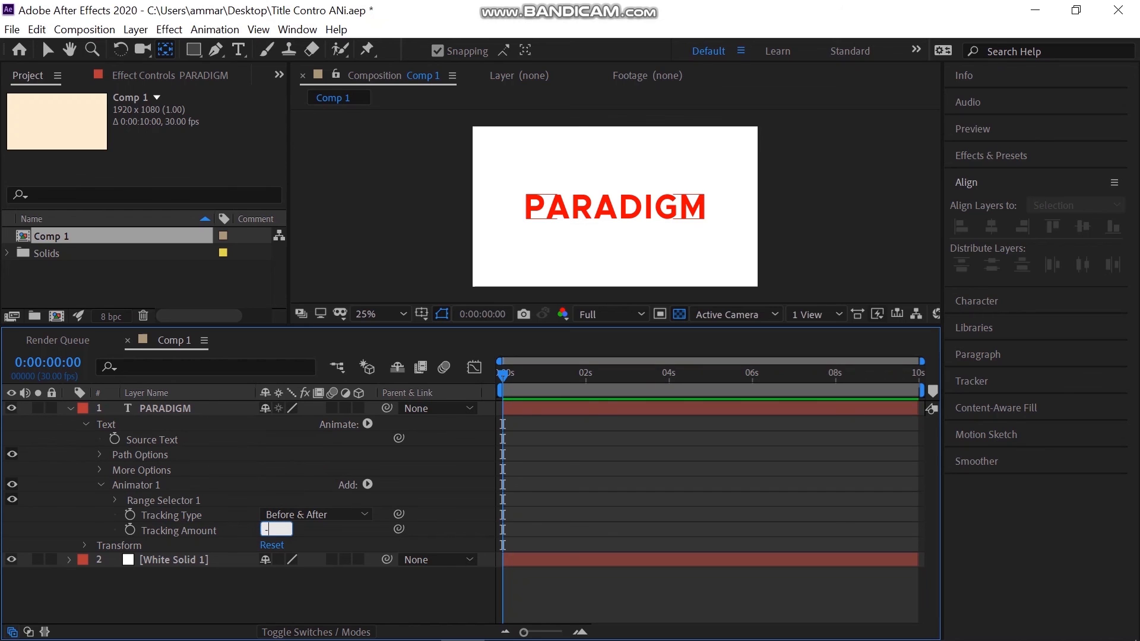
key("Return")
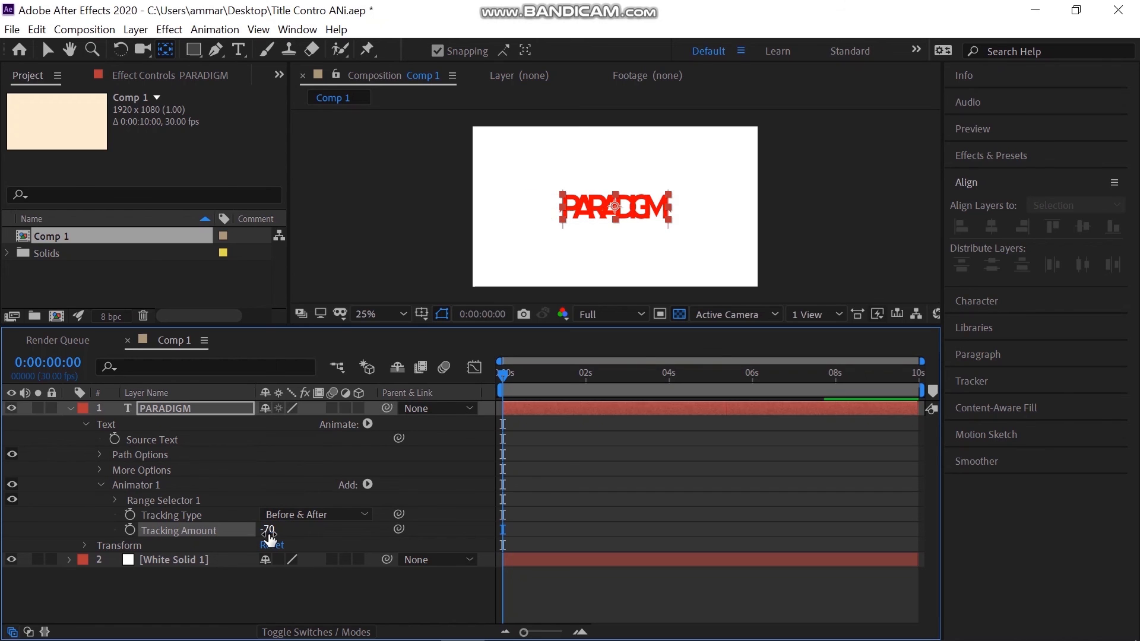
left_click(450, 505)
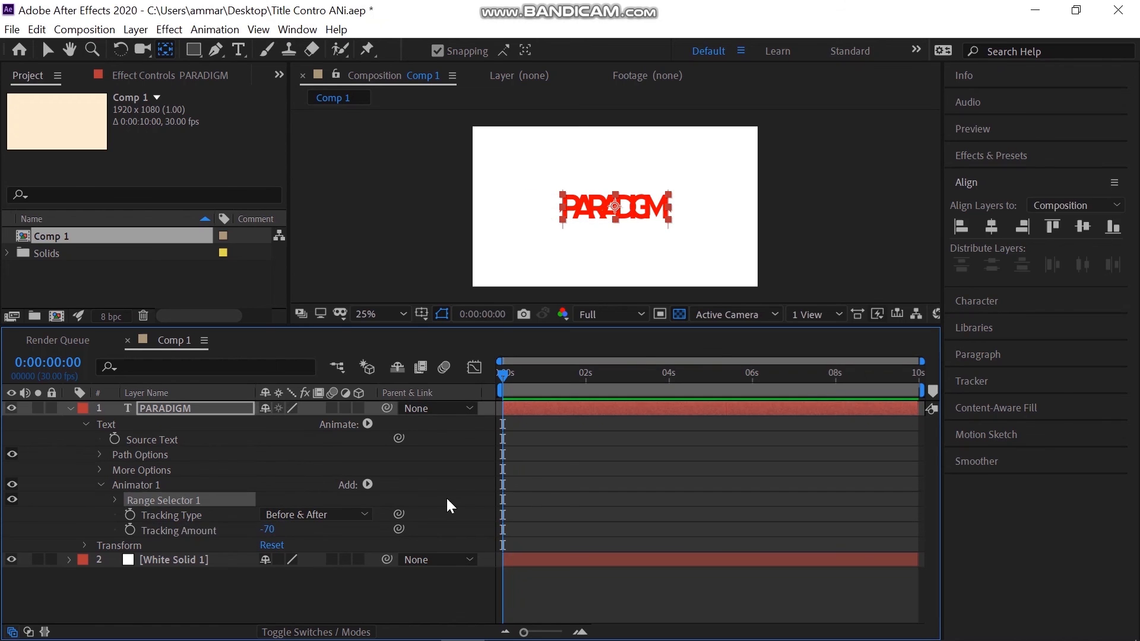
left_click(133, 529)
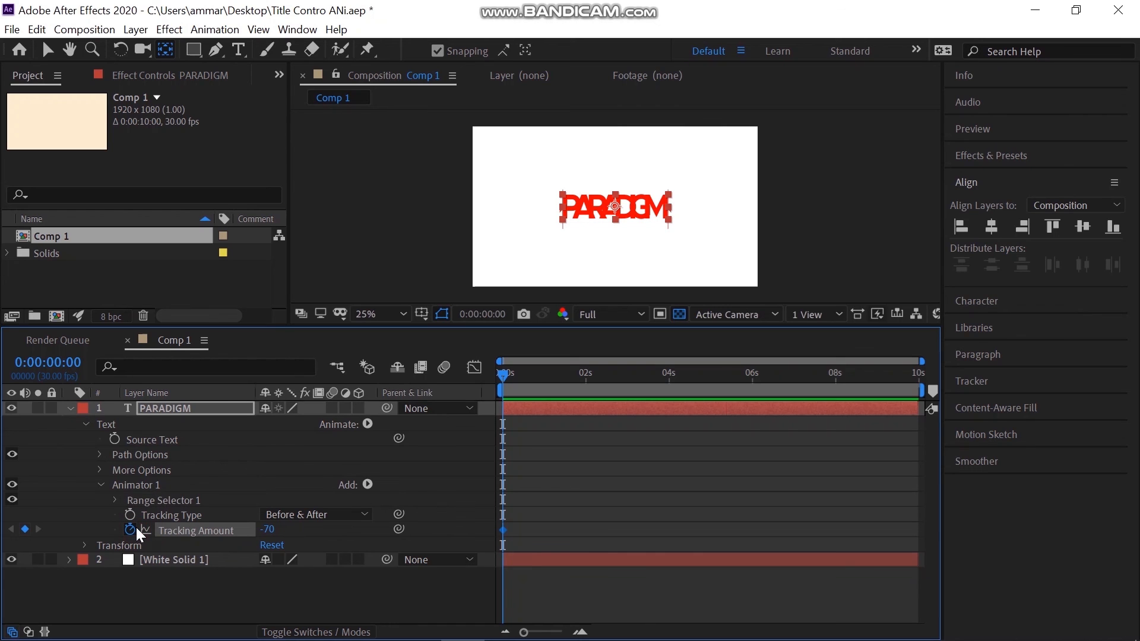
Step: Keyframe the Tracking Amount at 0 at the 2-second mark and preview the tracking animation
left_click(587, 375)
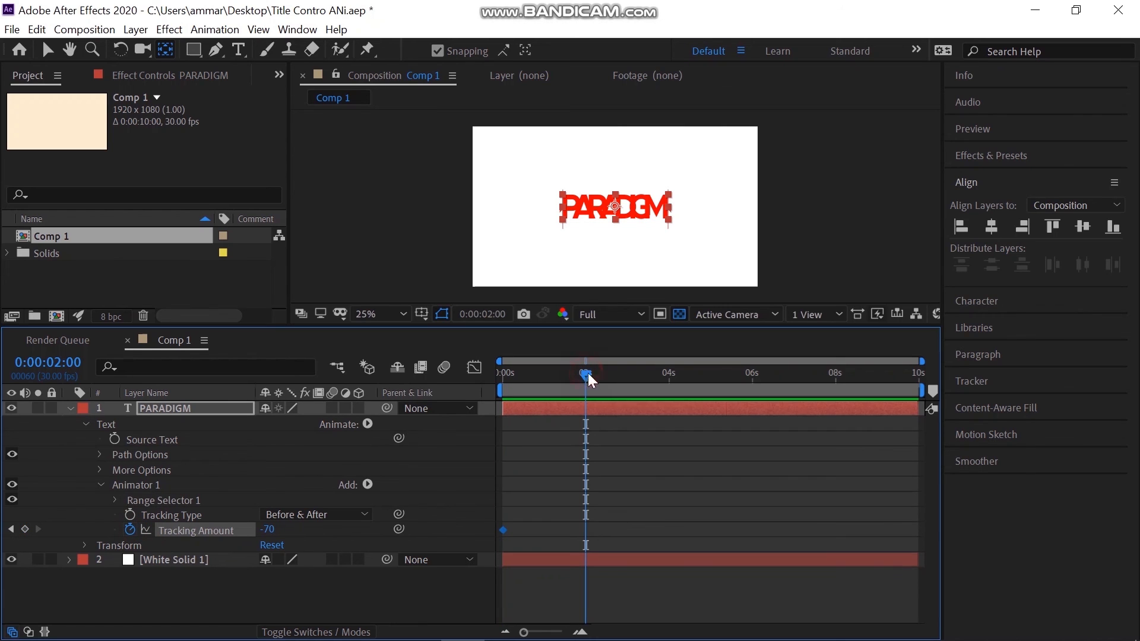
left_click(268, 529)
type("0")
left_click(445, 486)
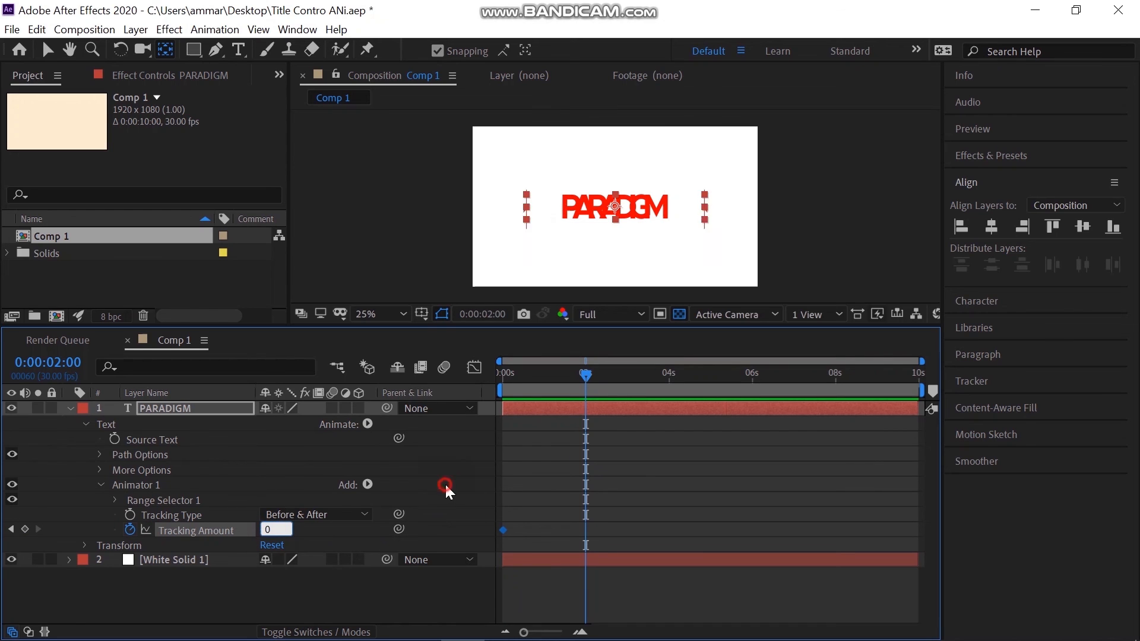
key("space")
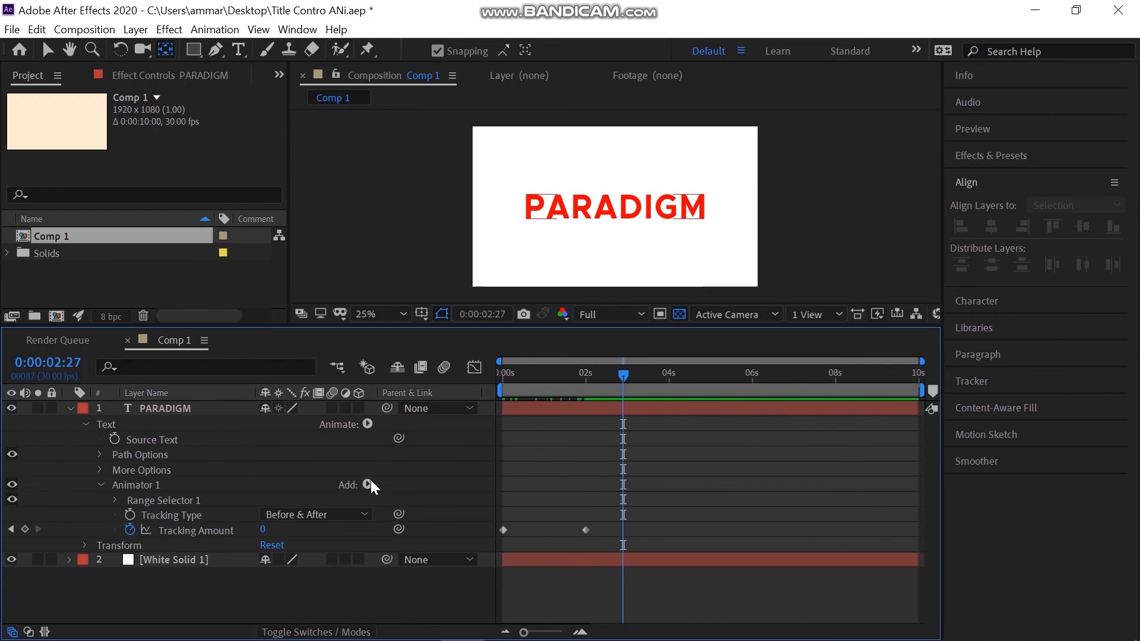
Step: Add a second text animator for Position to the PARADIGM layer and set its Position to 0, -20
left_click(368, 423)
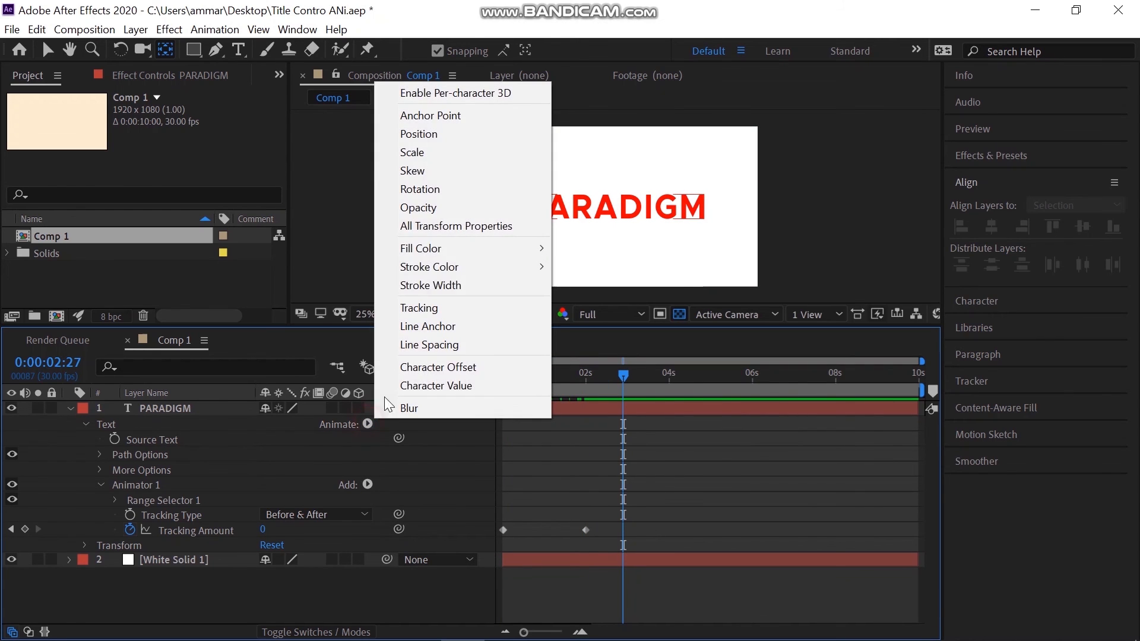
left_click(425, 133)
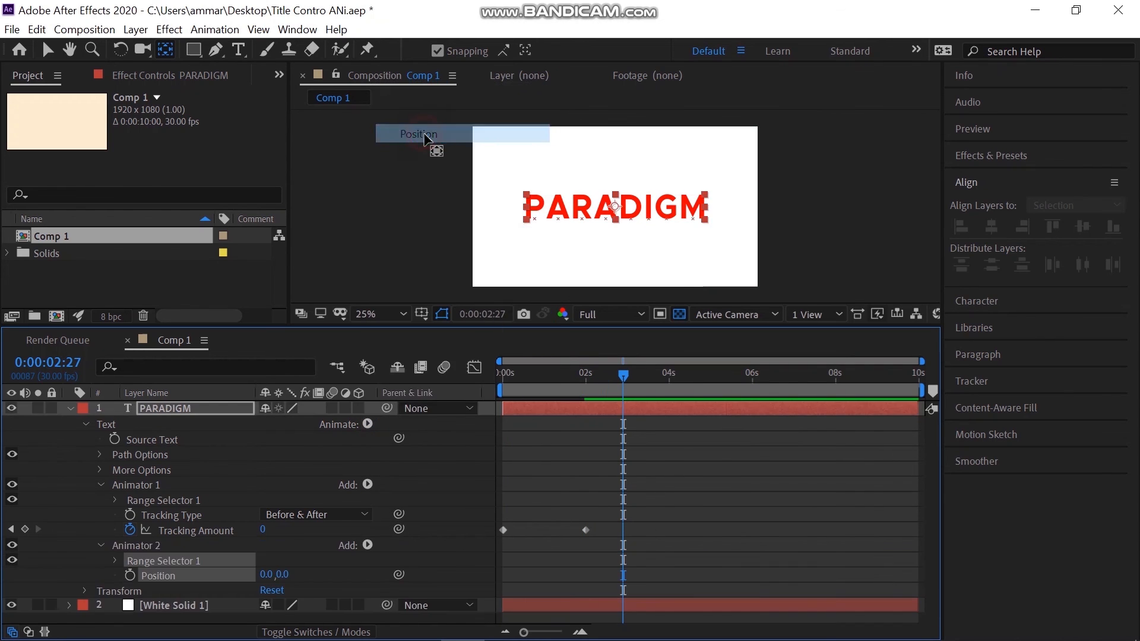
left_click(289, 575)
type("-20")
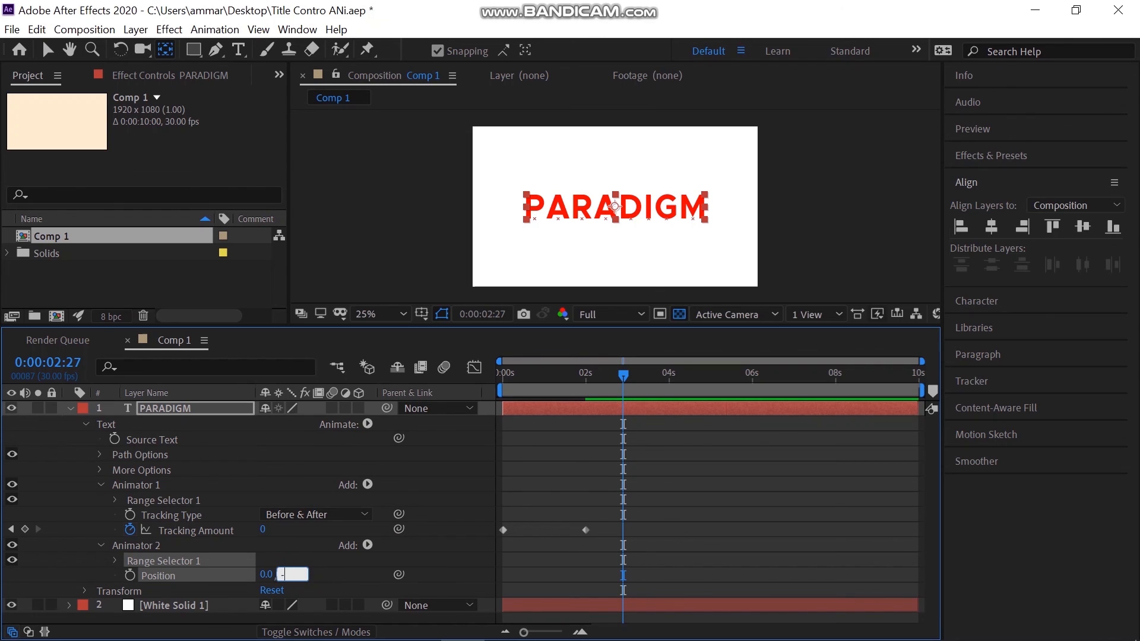
left_click(353, 569)
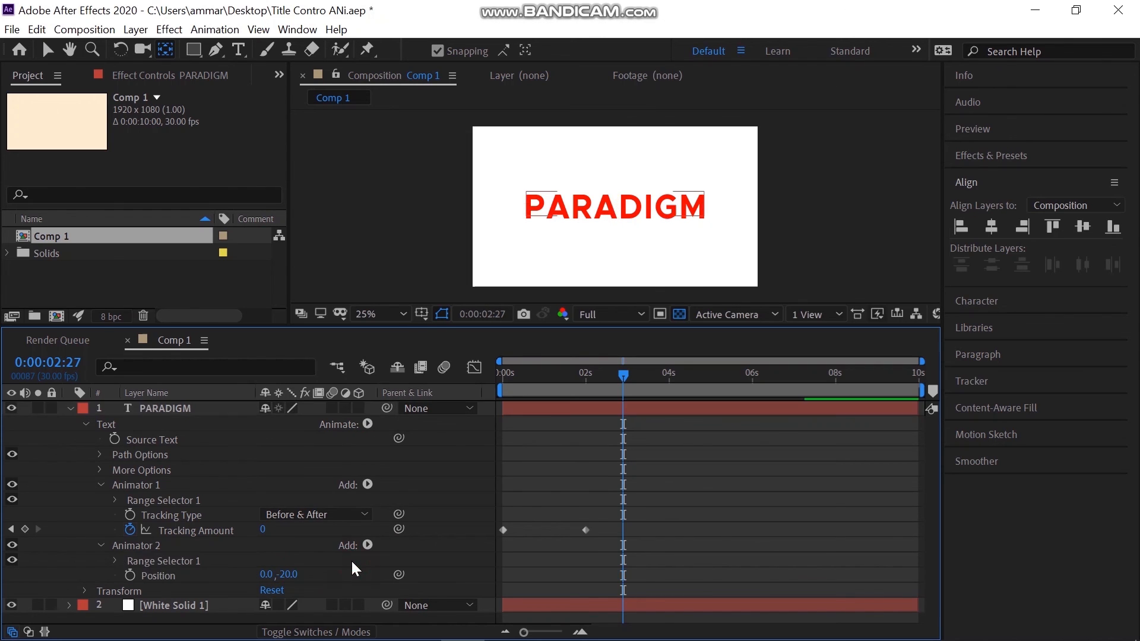
Step: Keyframe the Offset of Animator 2's range selector at -100% at 0:00:00:20
left_click(520, 374)
left_click_drag(519, 377, 531, 379)
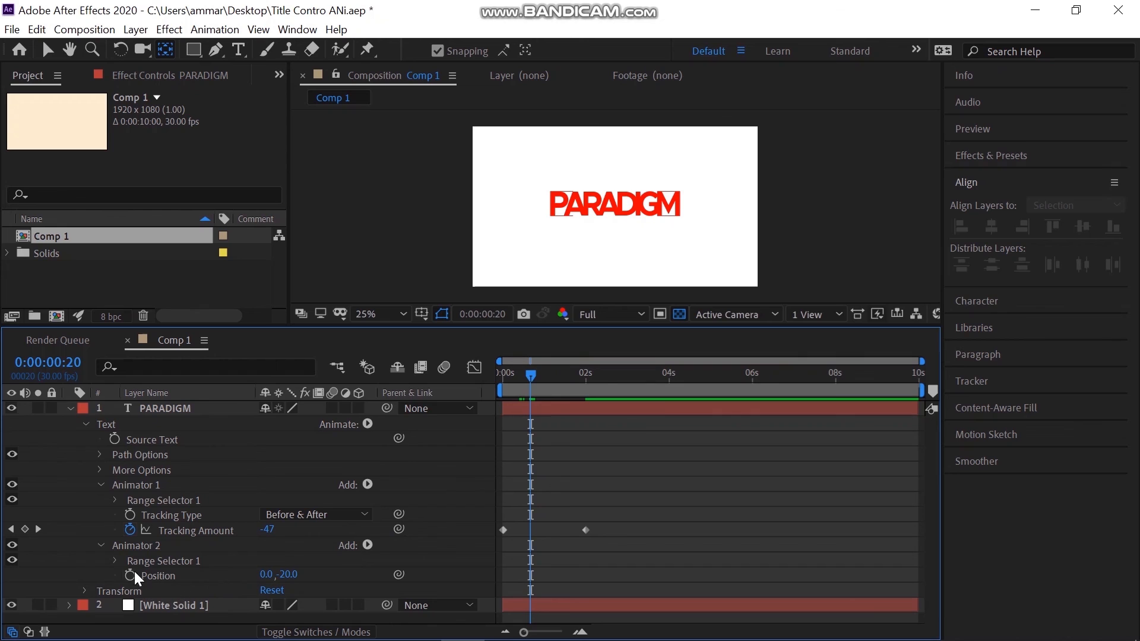
left_click(116, 560)
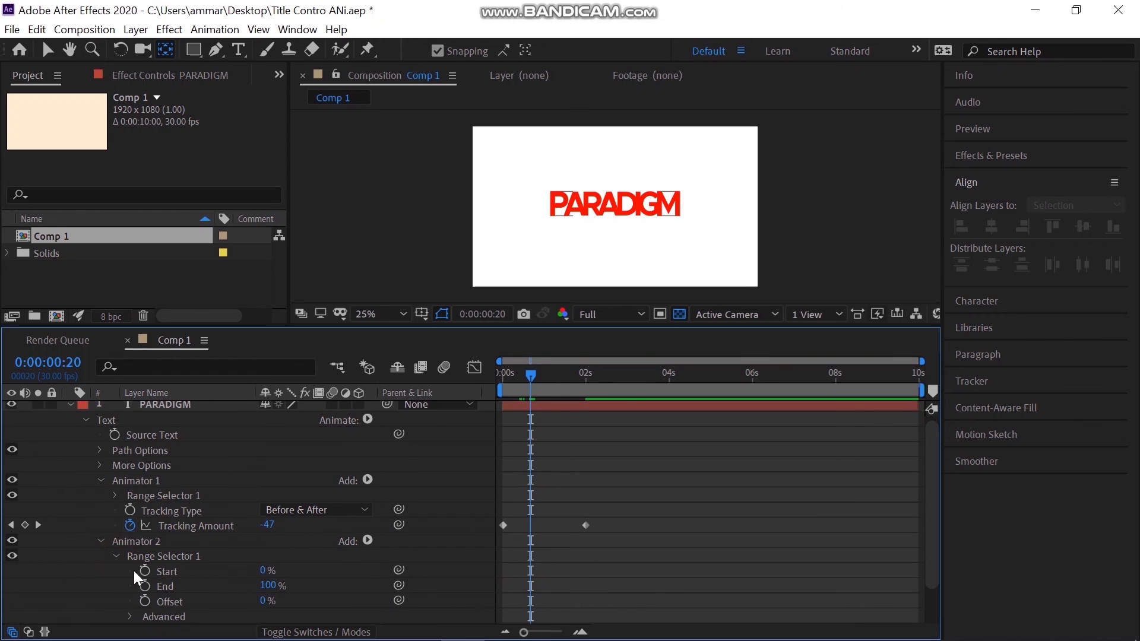
left_click(144, 601)
left_click_drag(264, 601, 128, 599)
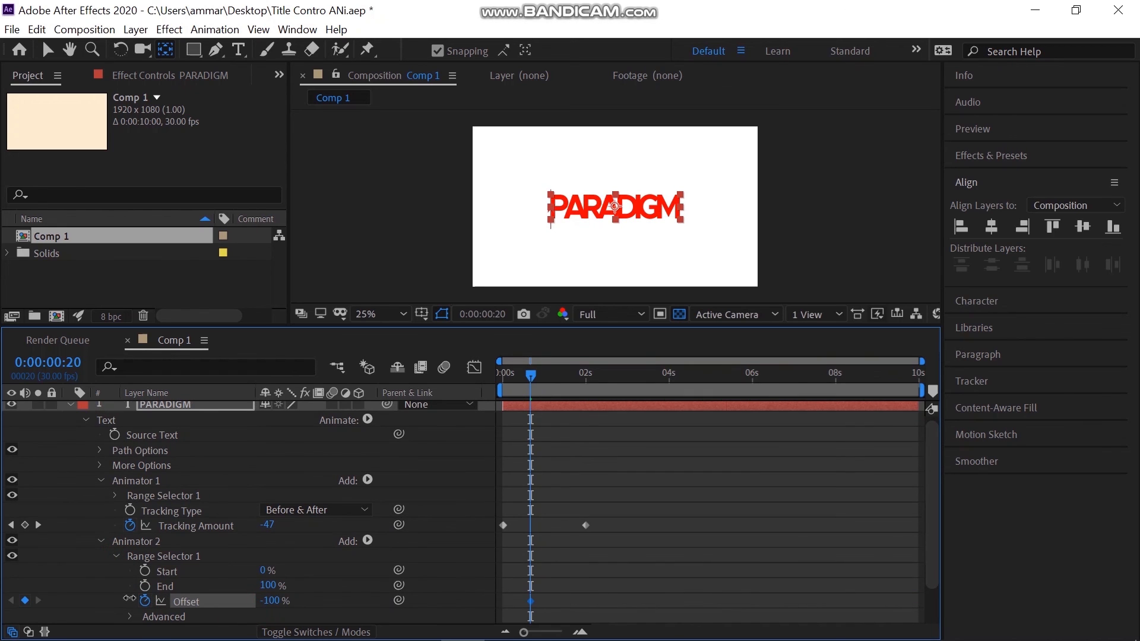
Step: Keyframe Animator 2's range selector Offset at 100% at 0:00:01:20 and scrub through the title animation to check it
left_click(60, 363)
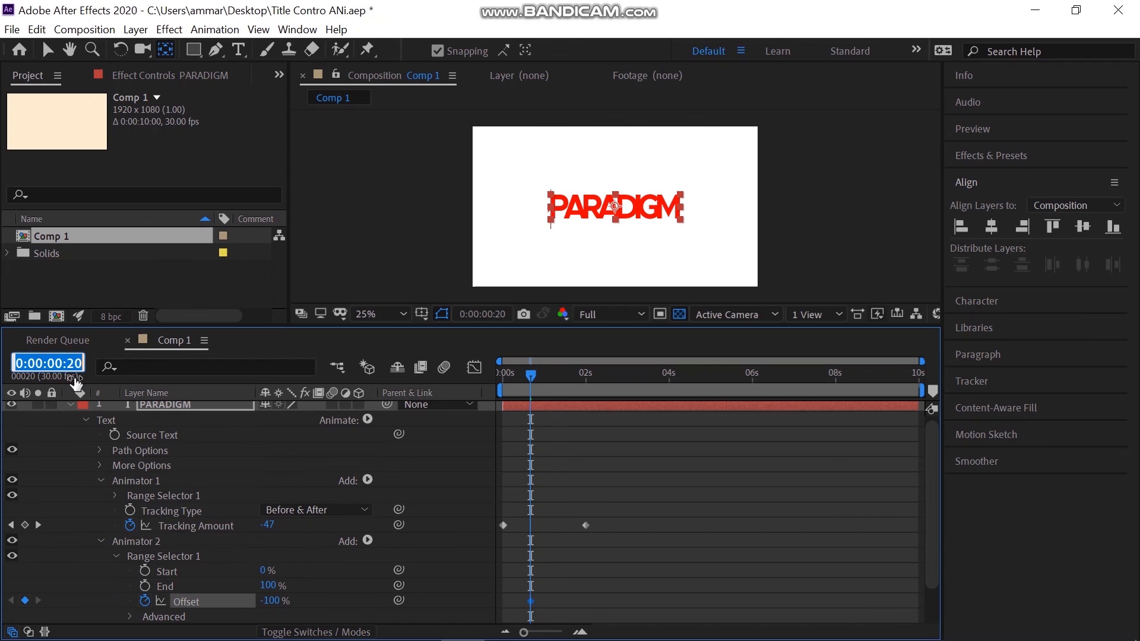
left_click(62, 363)
key("BackSpace")
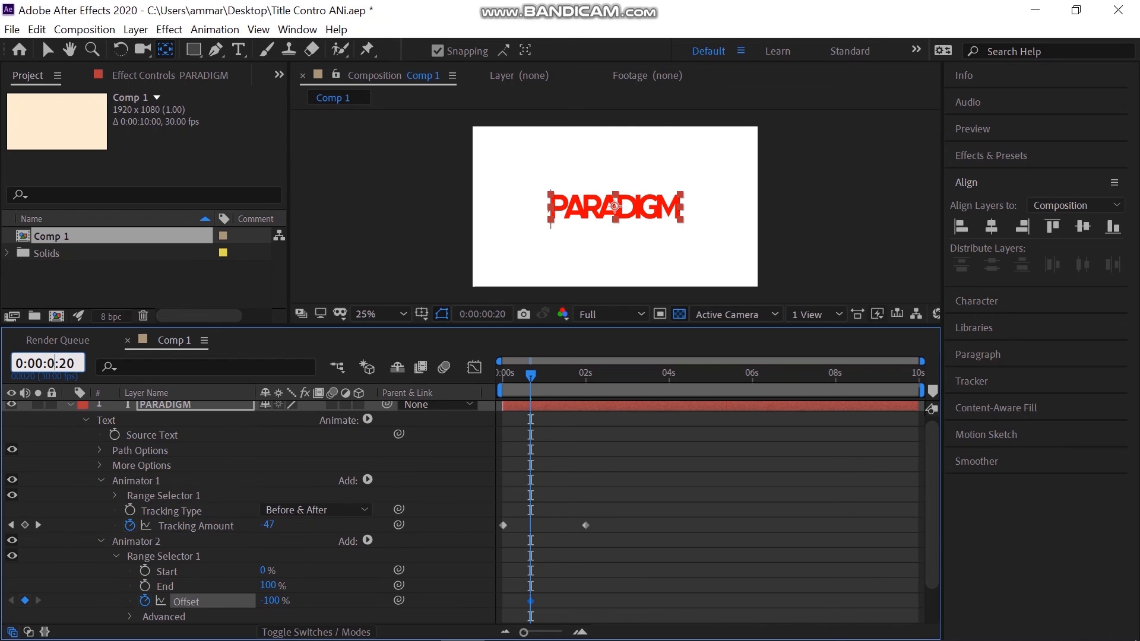
type("1")
key("Return")
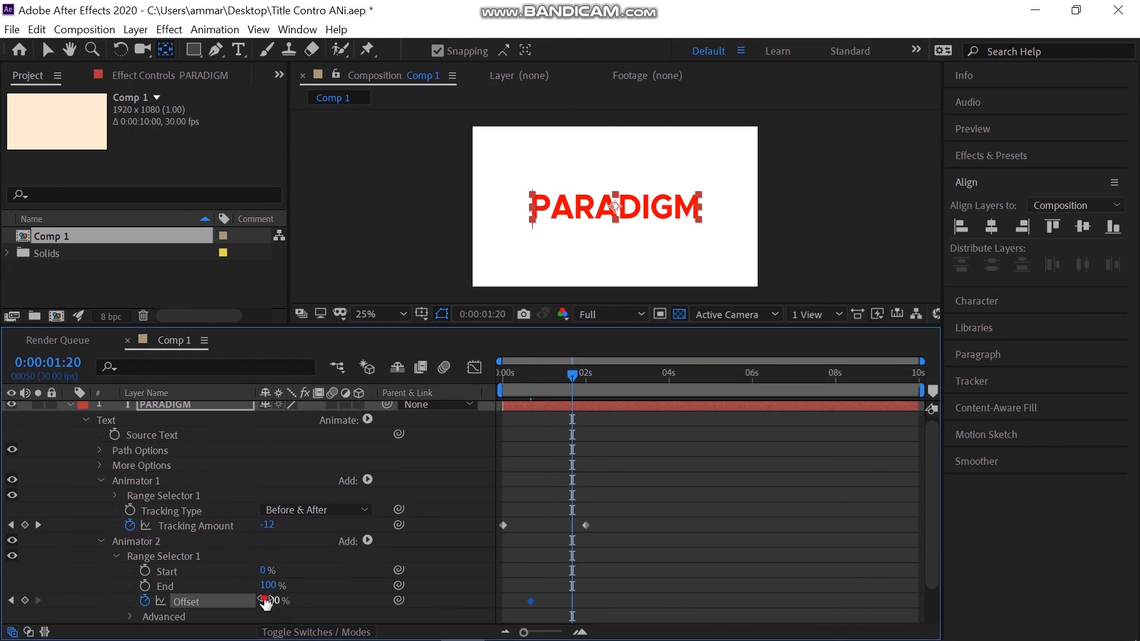
left_click_drag(266, 603, 518, 604)
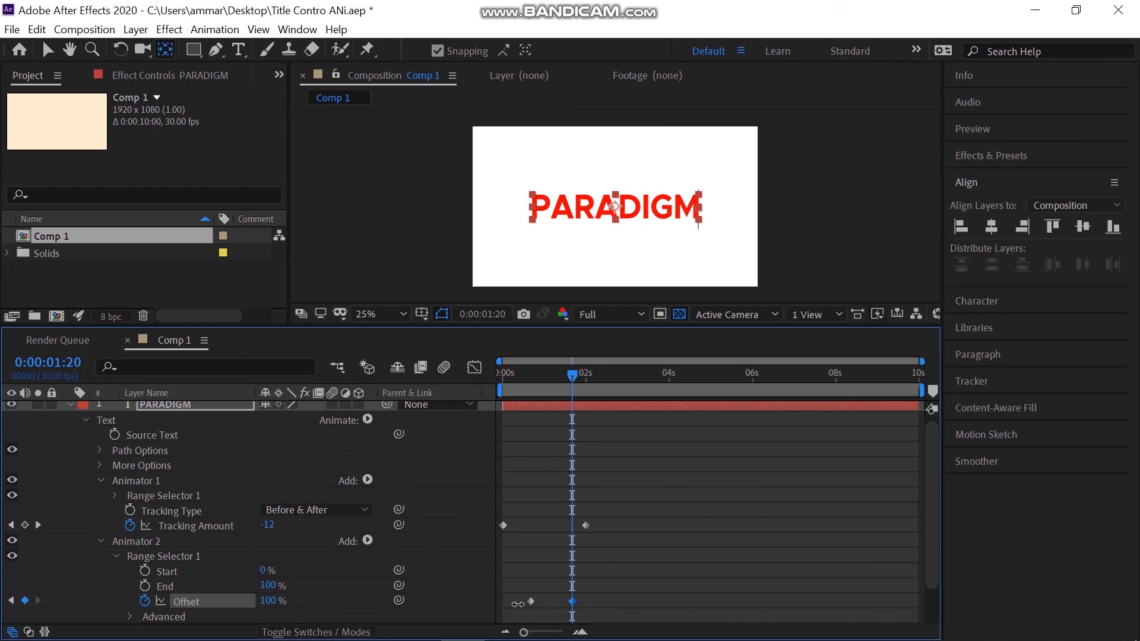
left_click(470, 554)
left_click(504, 374)
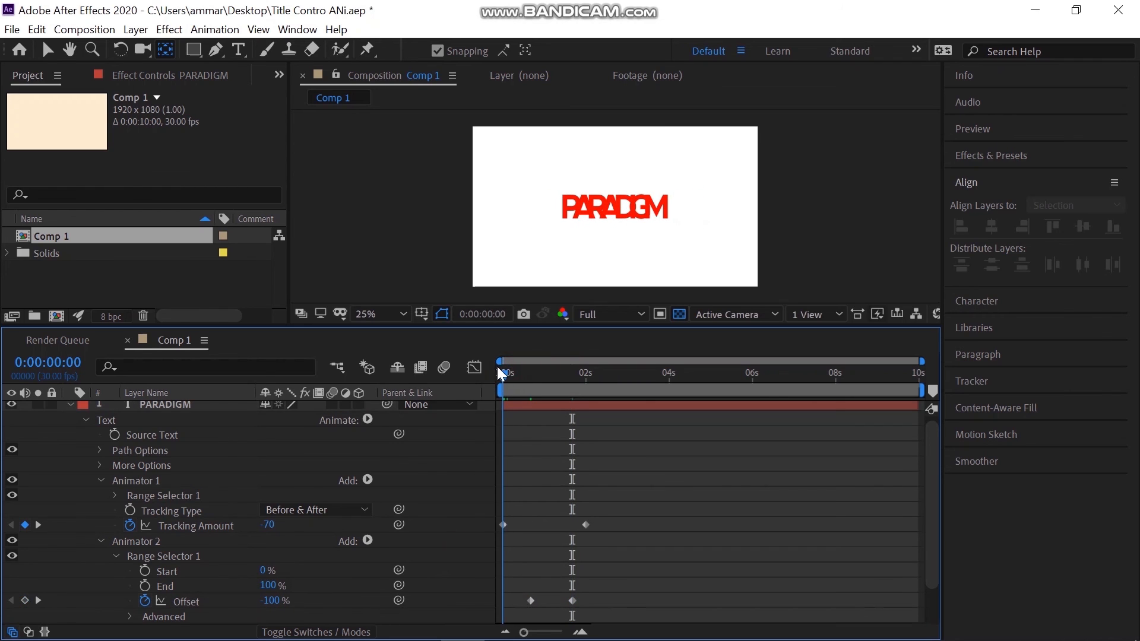
left_click_drag(531, 376, 619, 375)
left_click(591, 382)
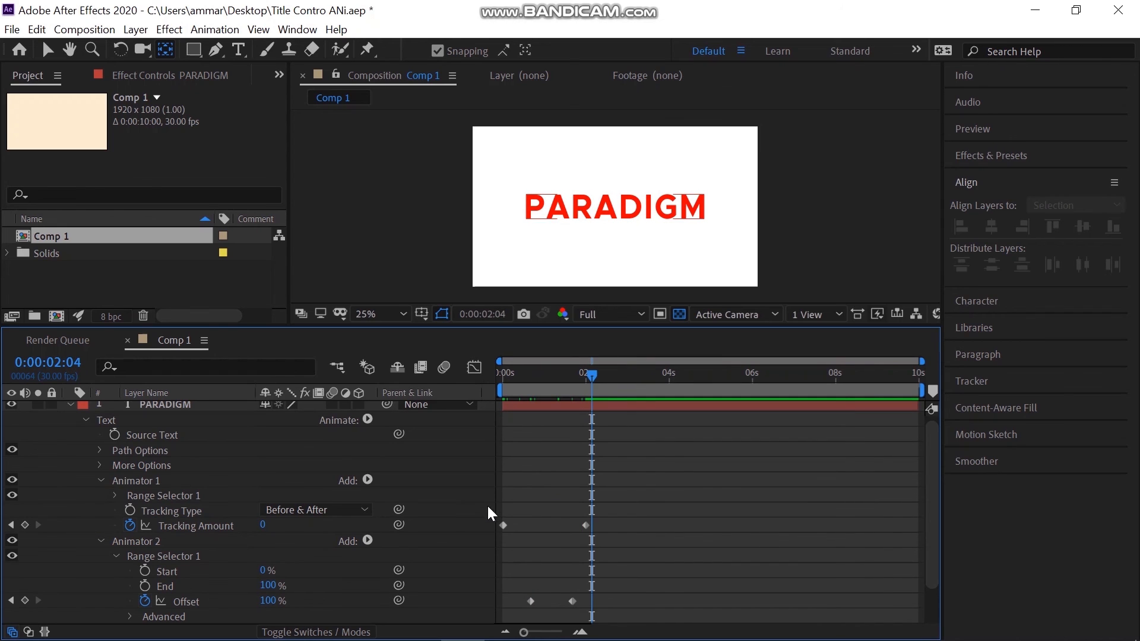
Step: Set the advanced Shape option of Animator 2's range selector to Ramp Up
scroll(196, 566, "down", 1)
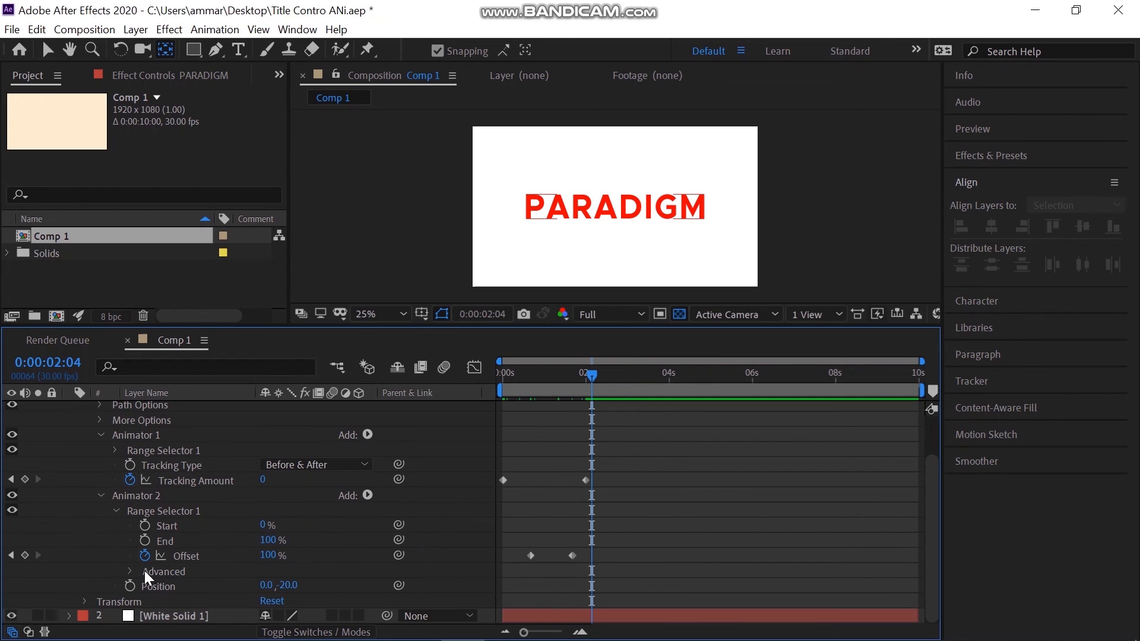
left_click(129, 571)
scroll(190, 576, "down", 2)
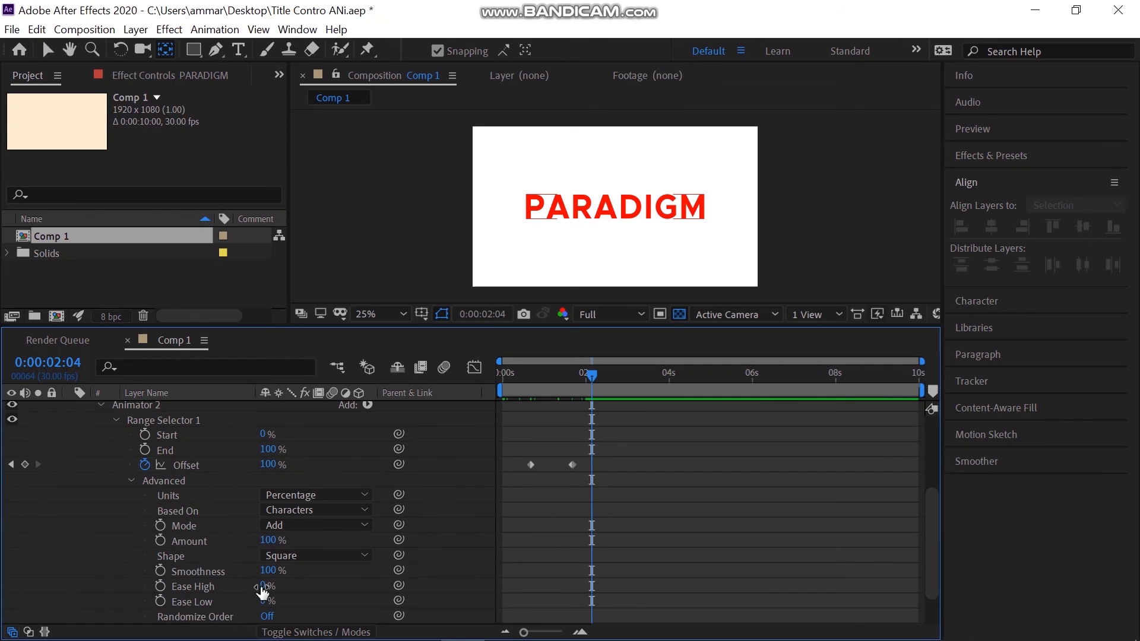
left_click(322, 554)
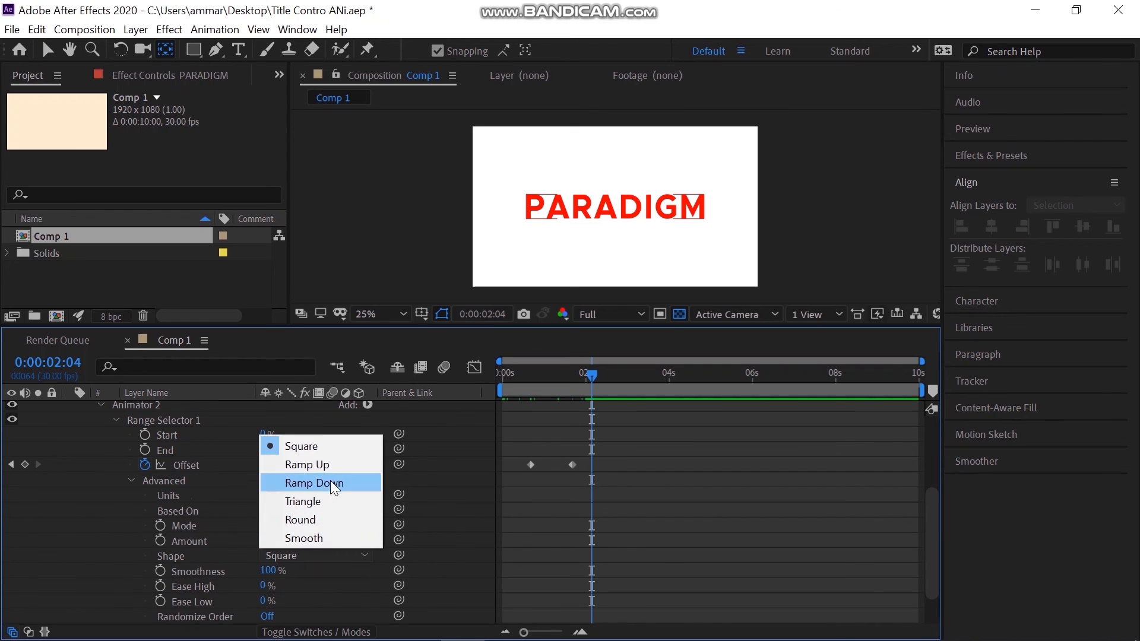
left_click(322, 466)
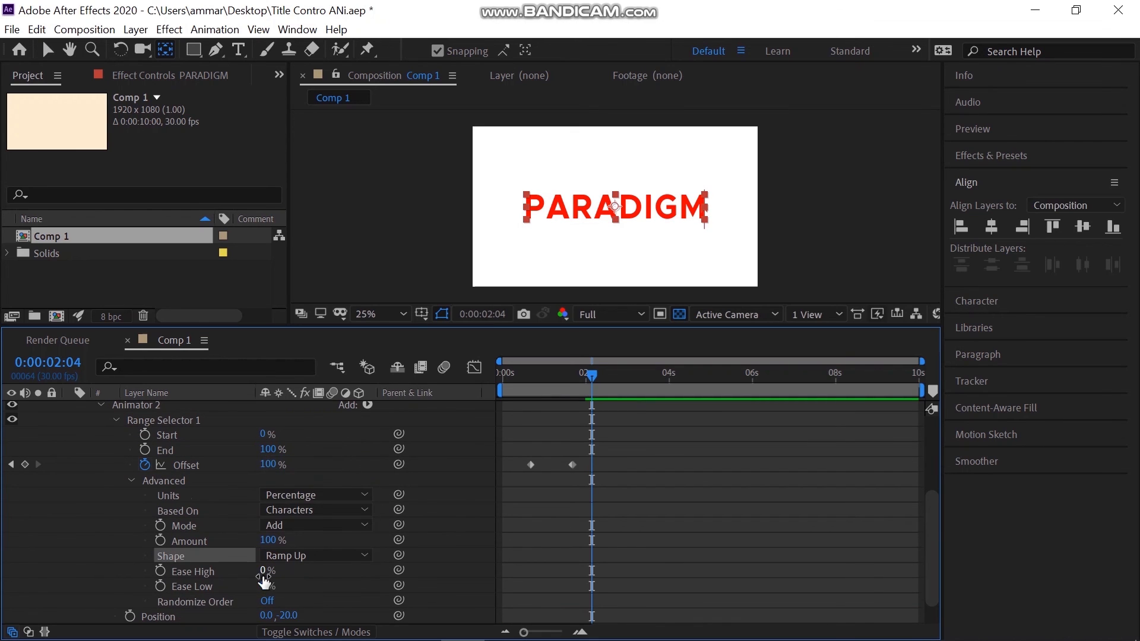
Step: Set Animator 2's range selector Ease High and Ease Low to 100% and turn on Randomize Order
left_click_drag(264, 575, 473, 563)
left_click_drag(260, 586, 350, 587)
left_click(267, 601)
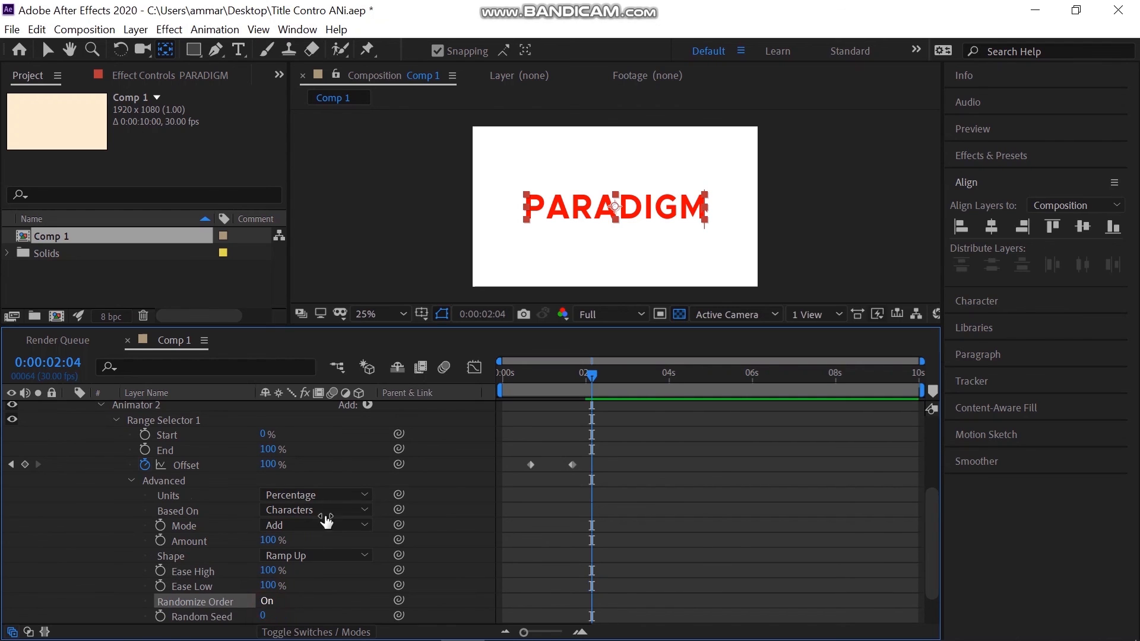
Step: Preview the randomized letter movement, lower the range selector's Ease Low value, and scrub through the title animation again
left_click_drag(500, 373, 532, 397)
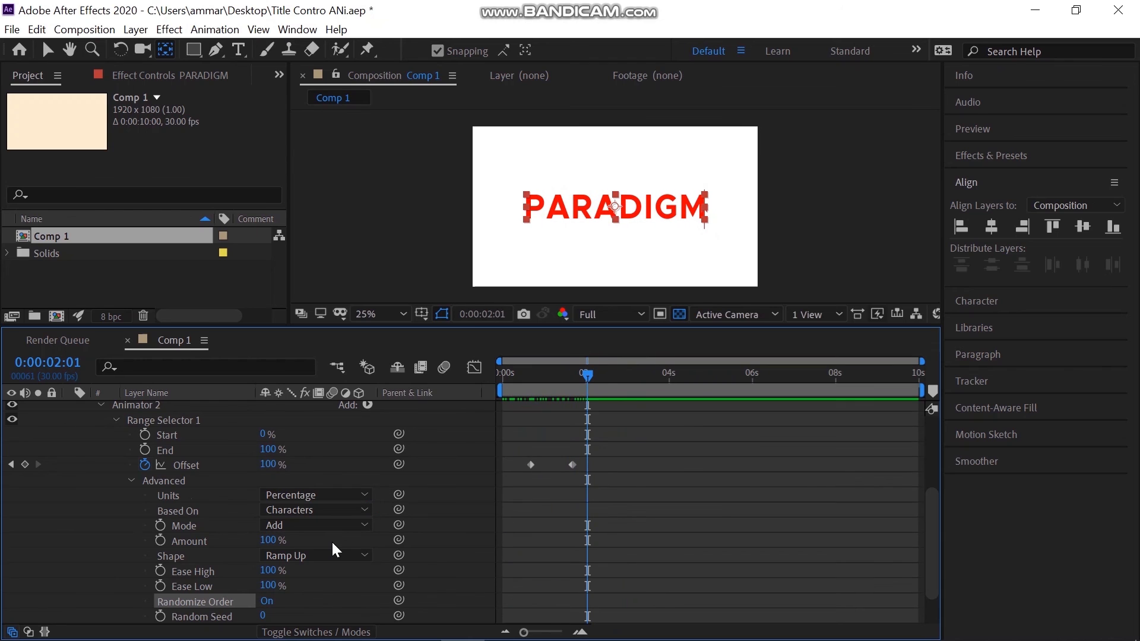
left_click_drag(267, 585, 214, 577)
left_click_drag(511, 368, 629, 375)
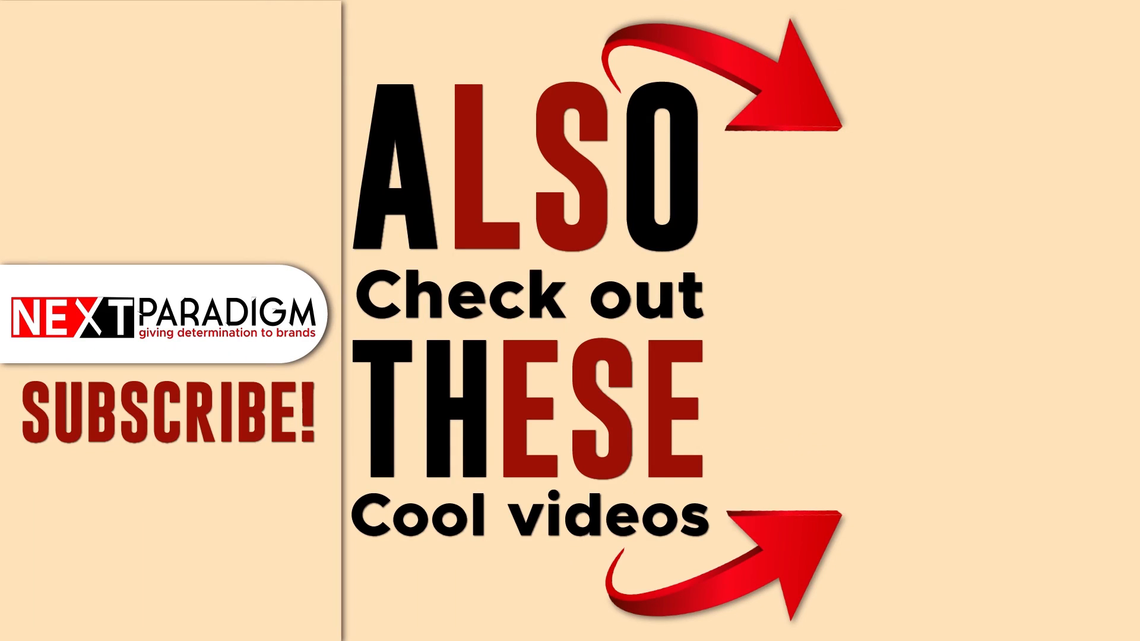